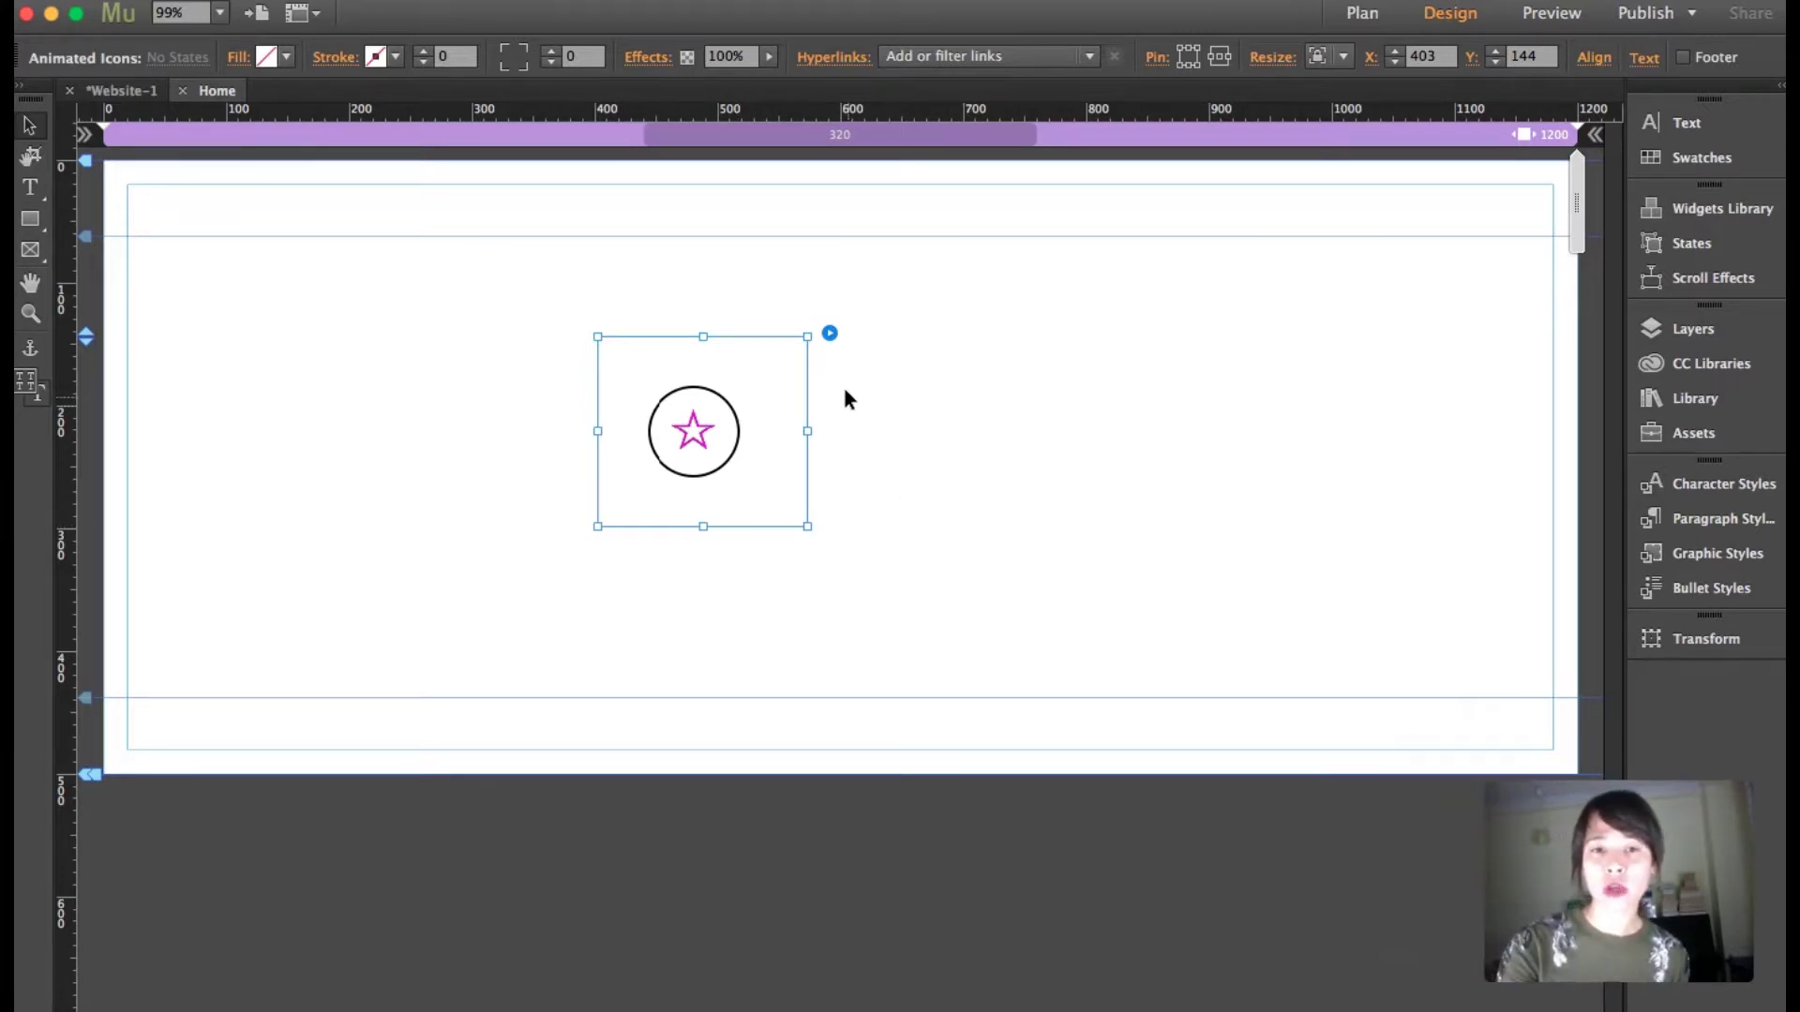
- Open the star widget's Animated Icons Options (ion-ios-star-outline, 40 px size, 75 px margin)
left_click(830, 334)
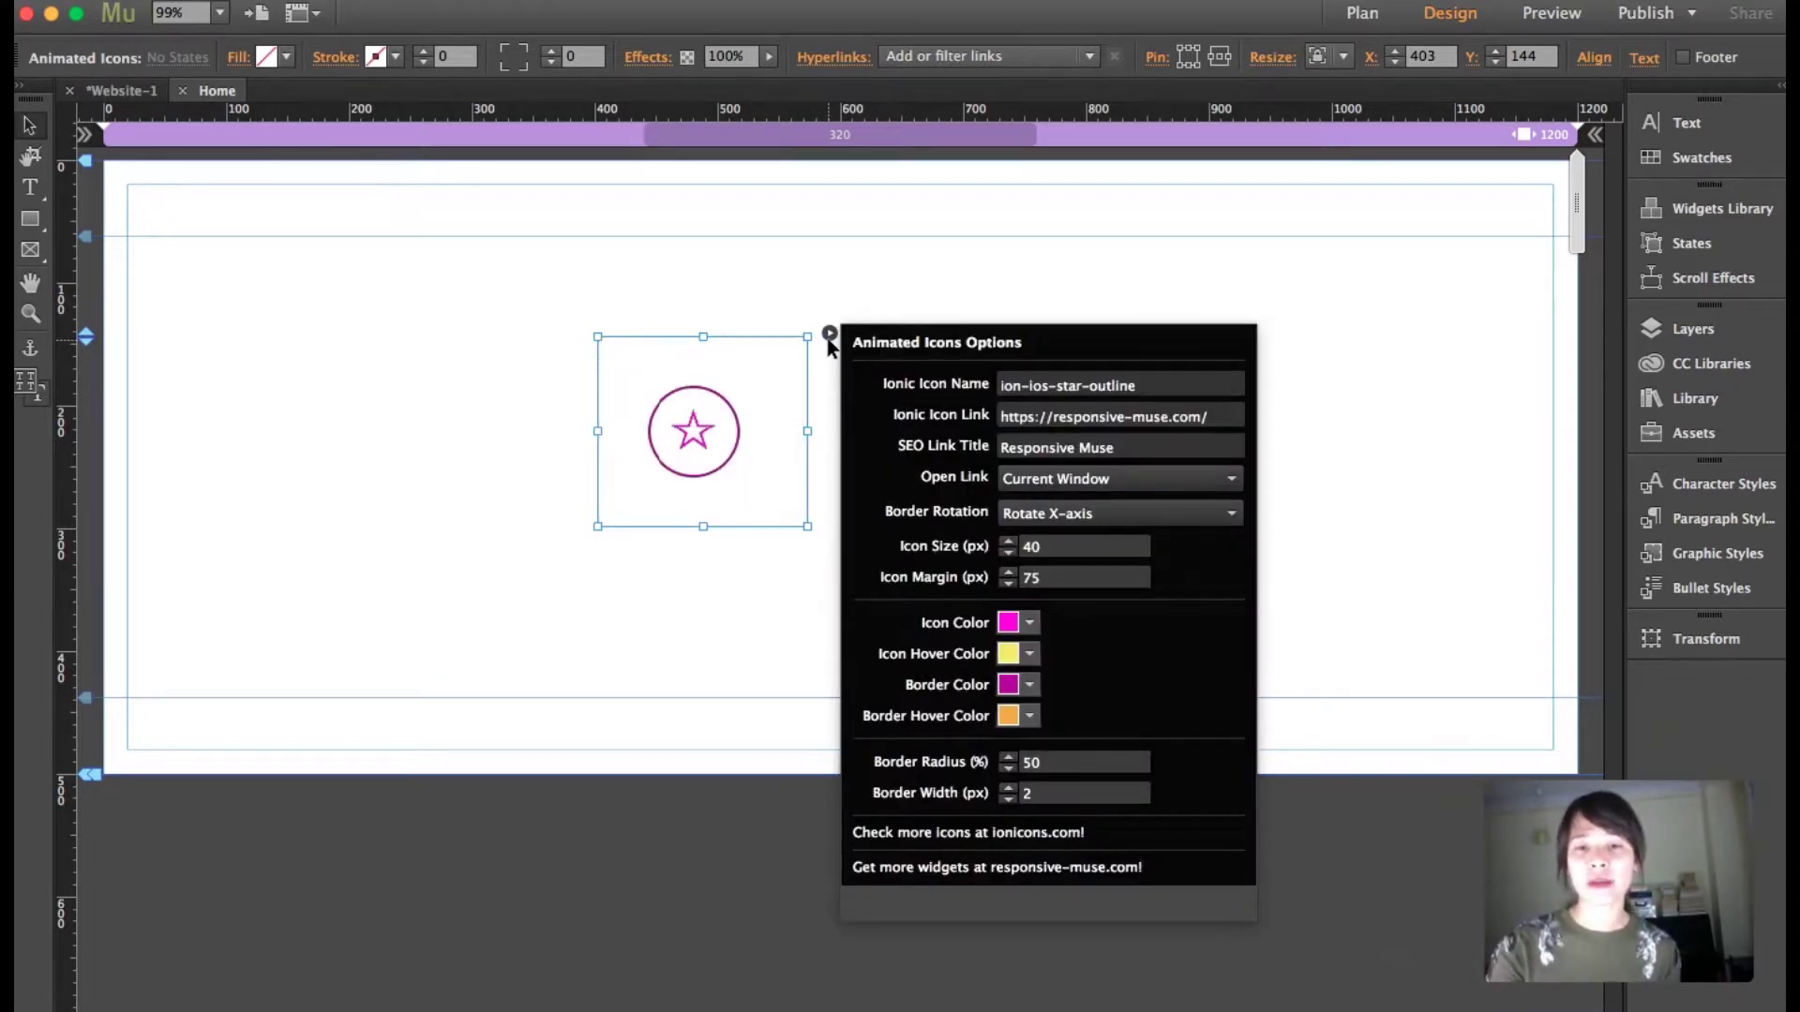
left_click_drag(1149, 387, 999, 385)
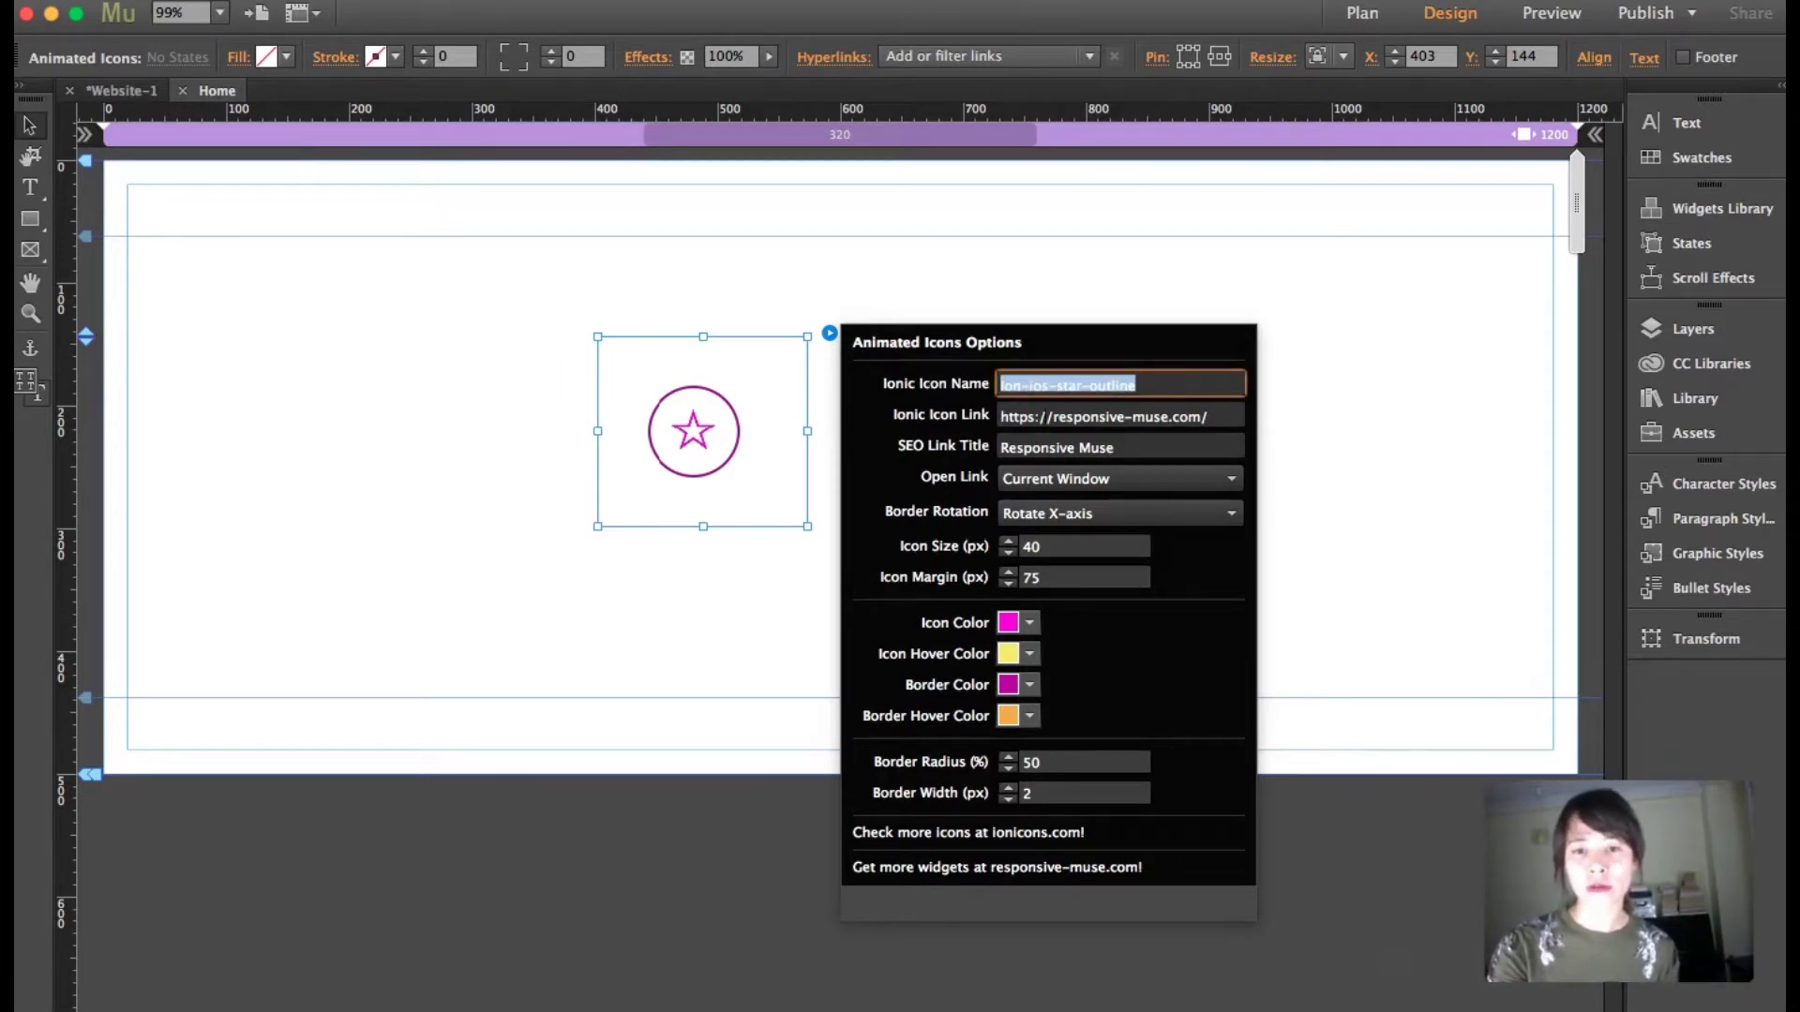
left_click(1056, 416)
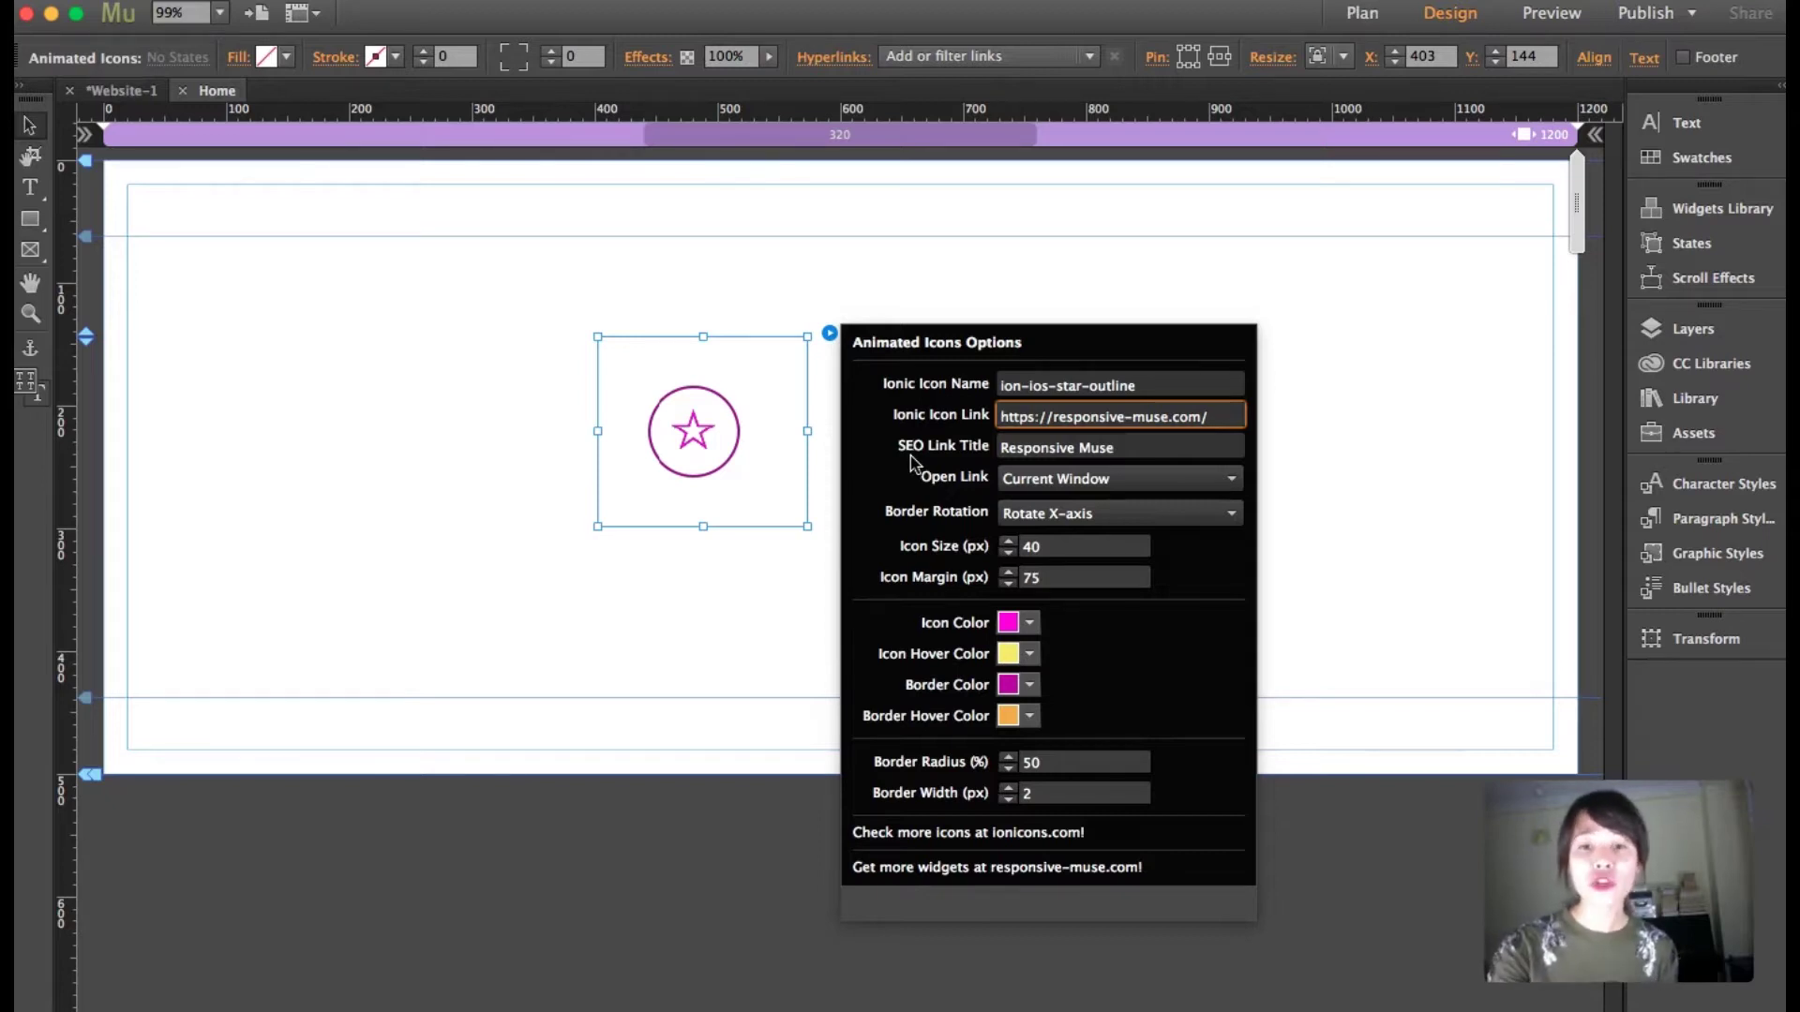
left_click(1029, 480)
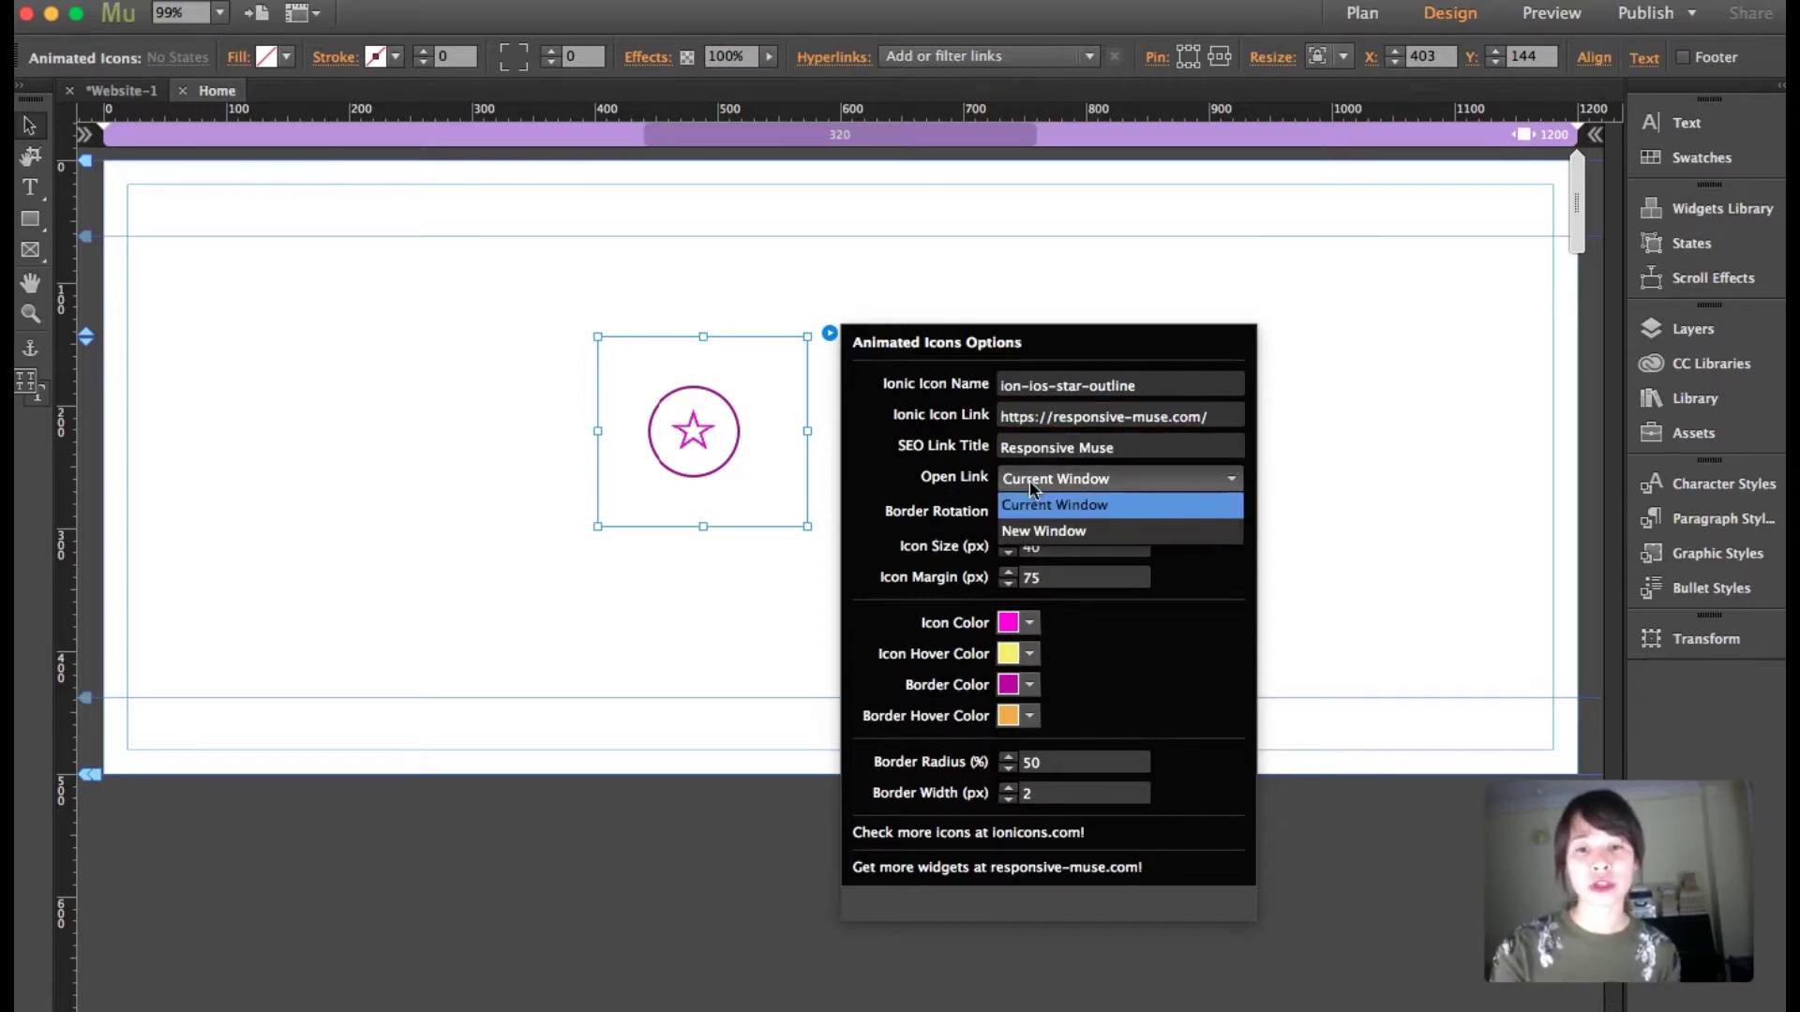
left_click(1029, 485)
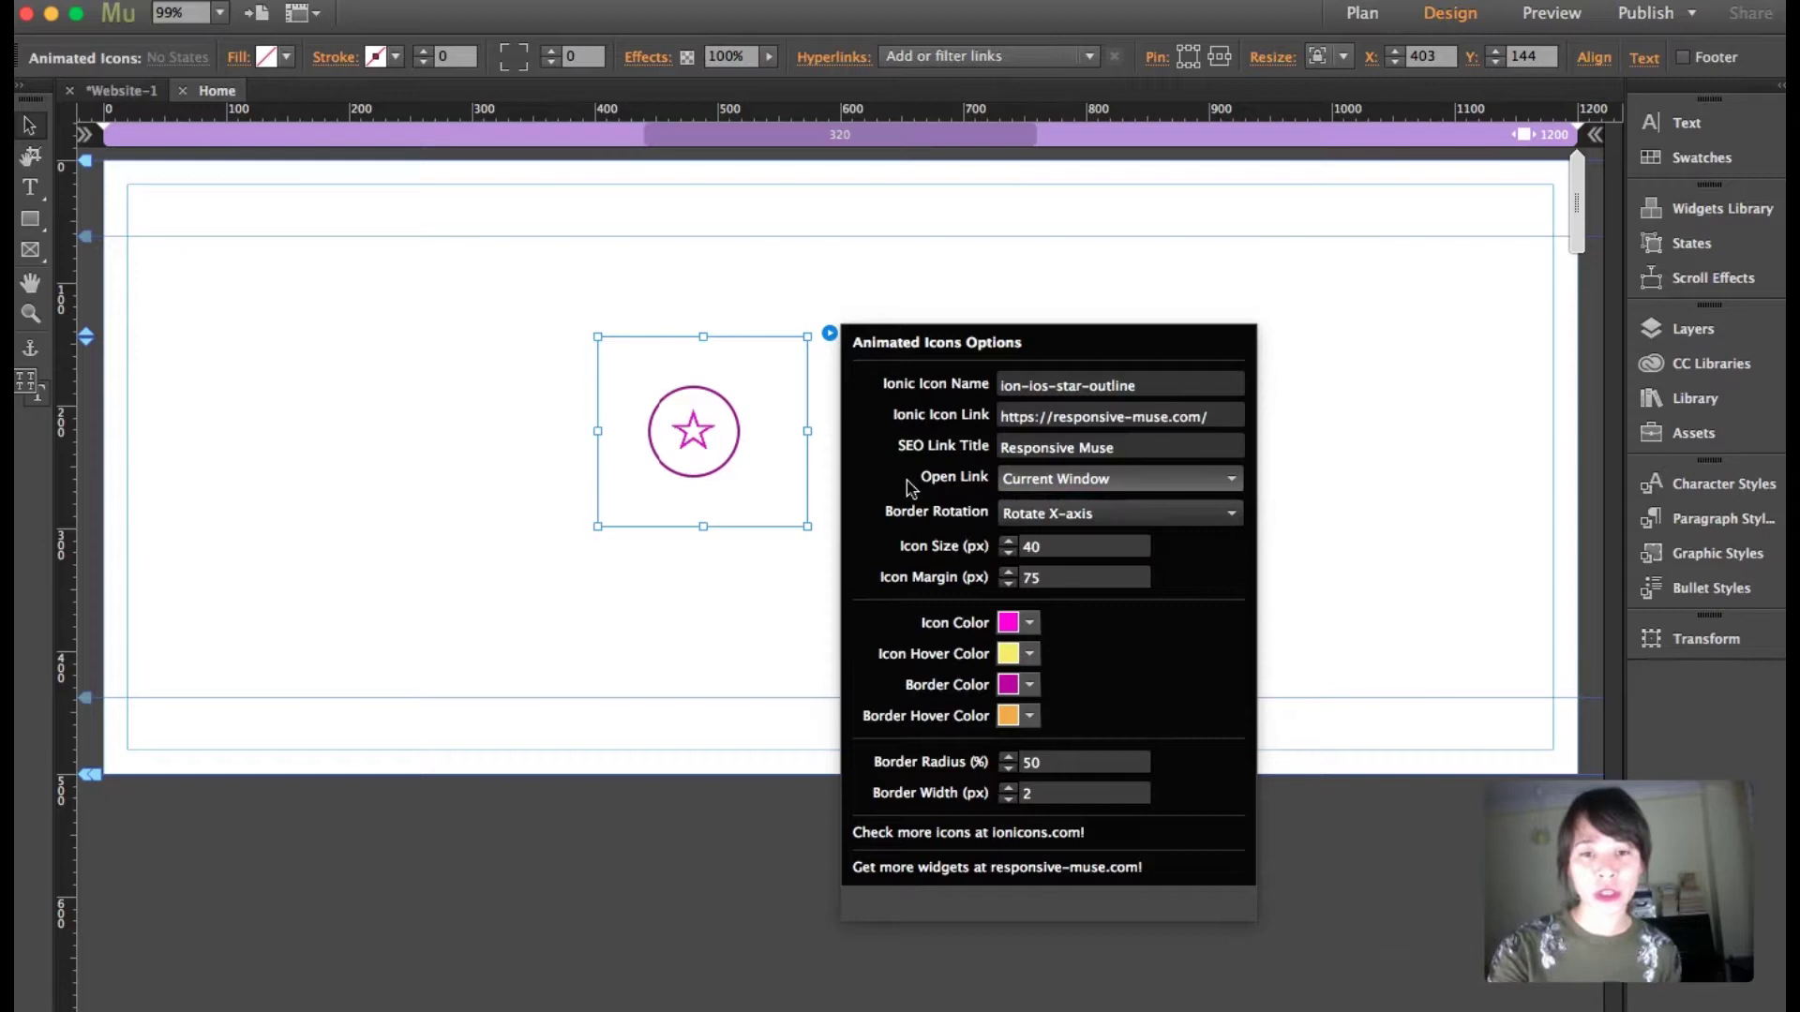
left_click(1029, 521)
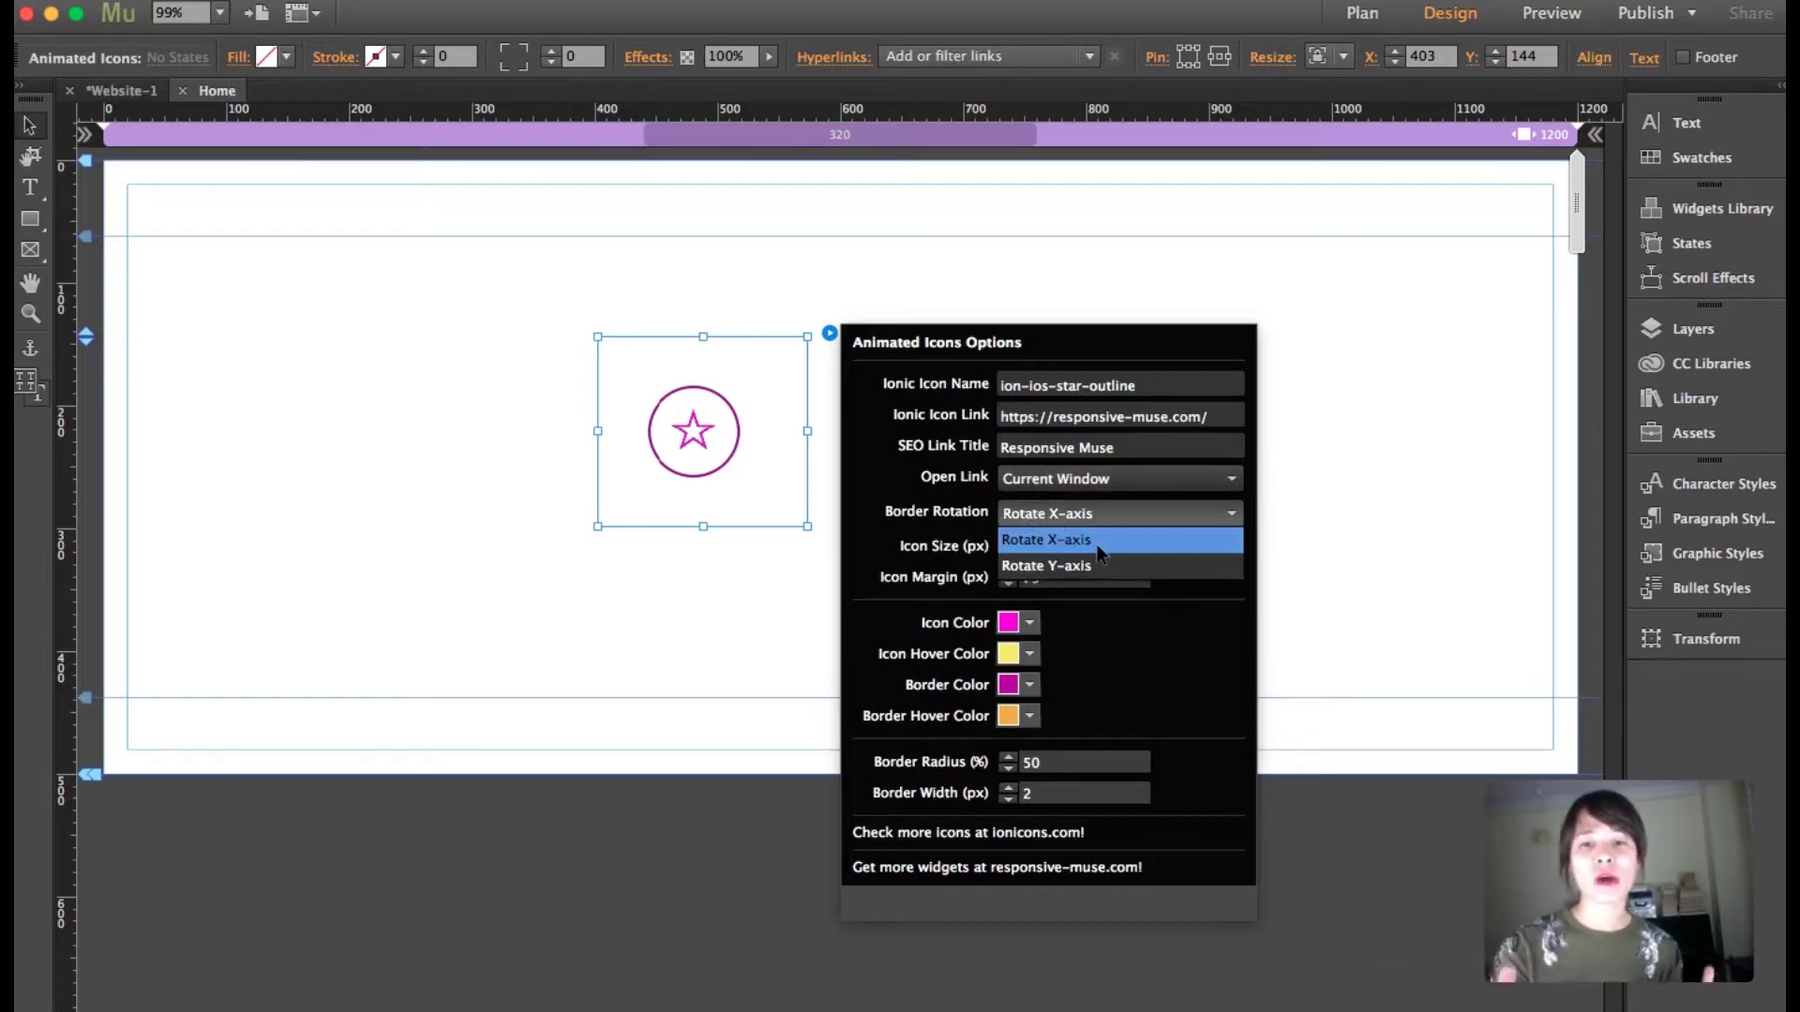
left_click(1065, 549)
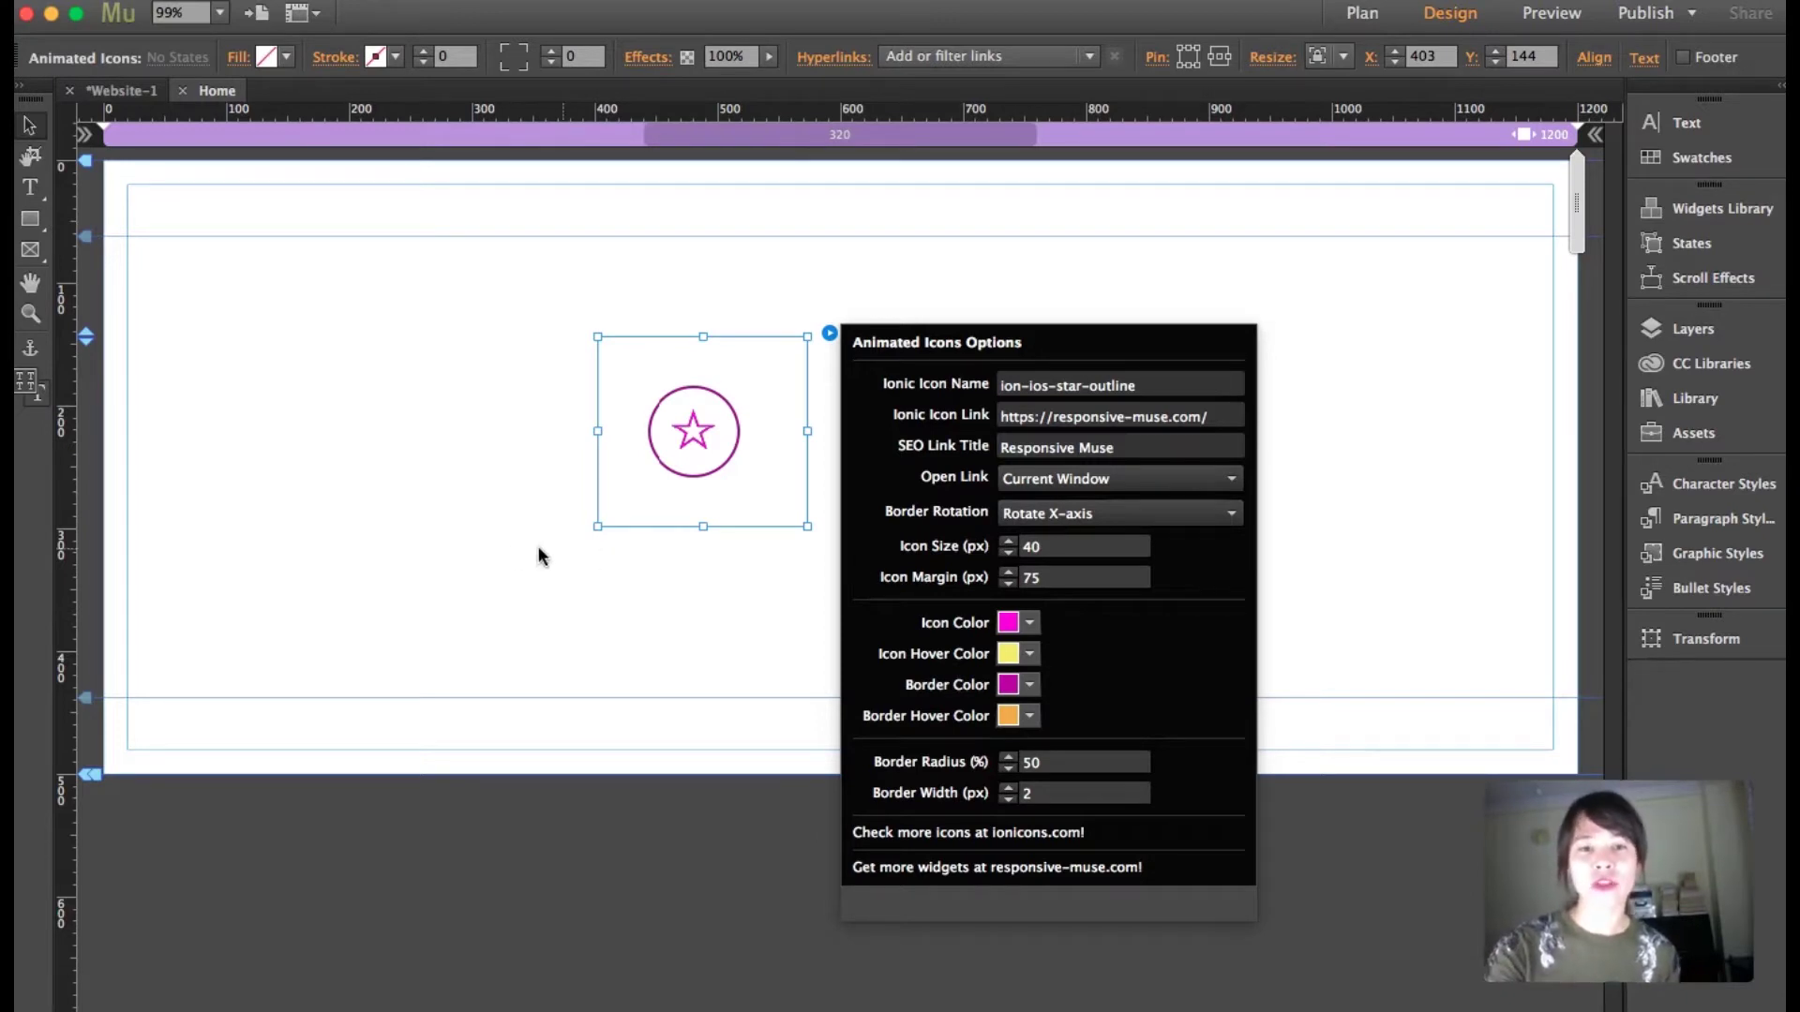
- Close the star widget's options panel and shift the widget further left
left_click(504, 553)
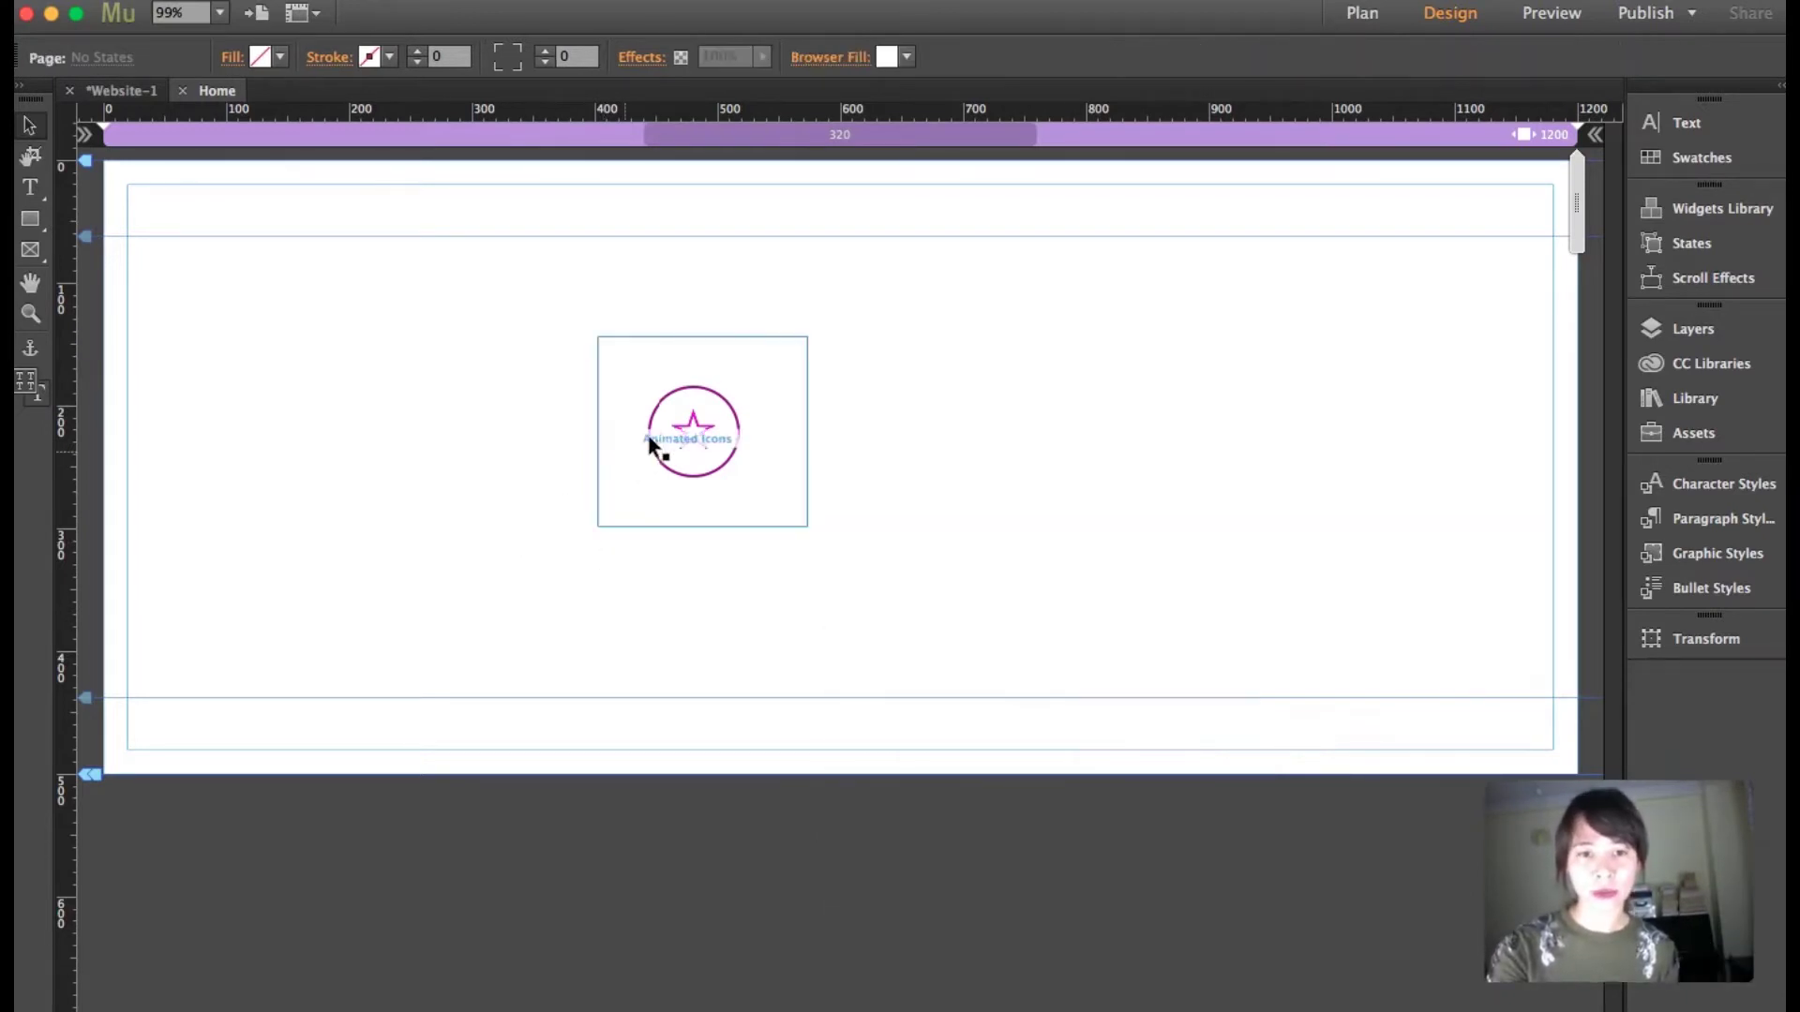
left_click_drag(640, 440, 886, 443)
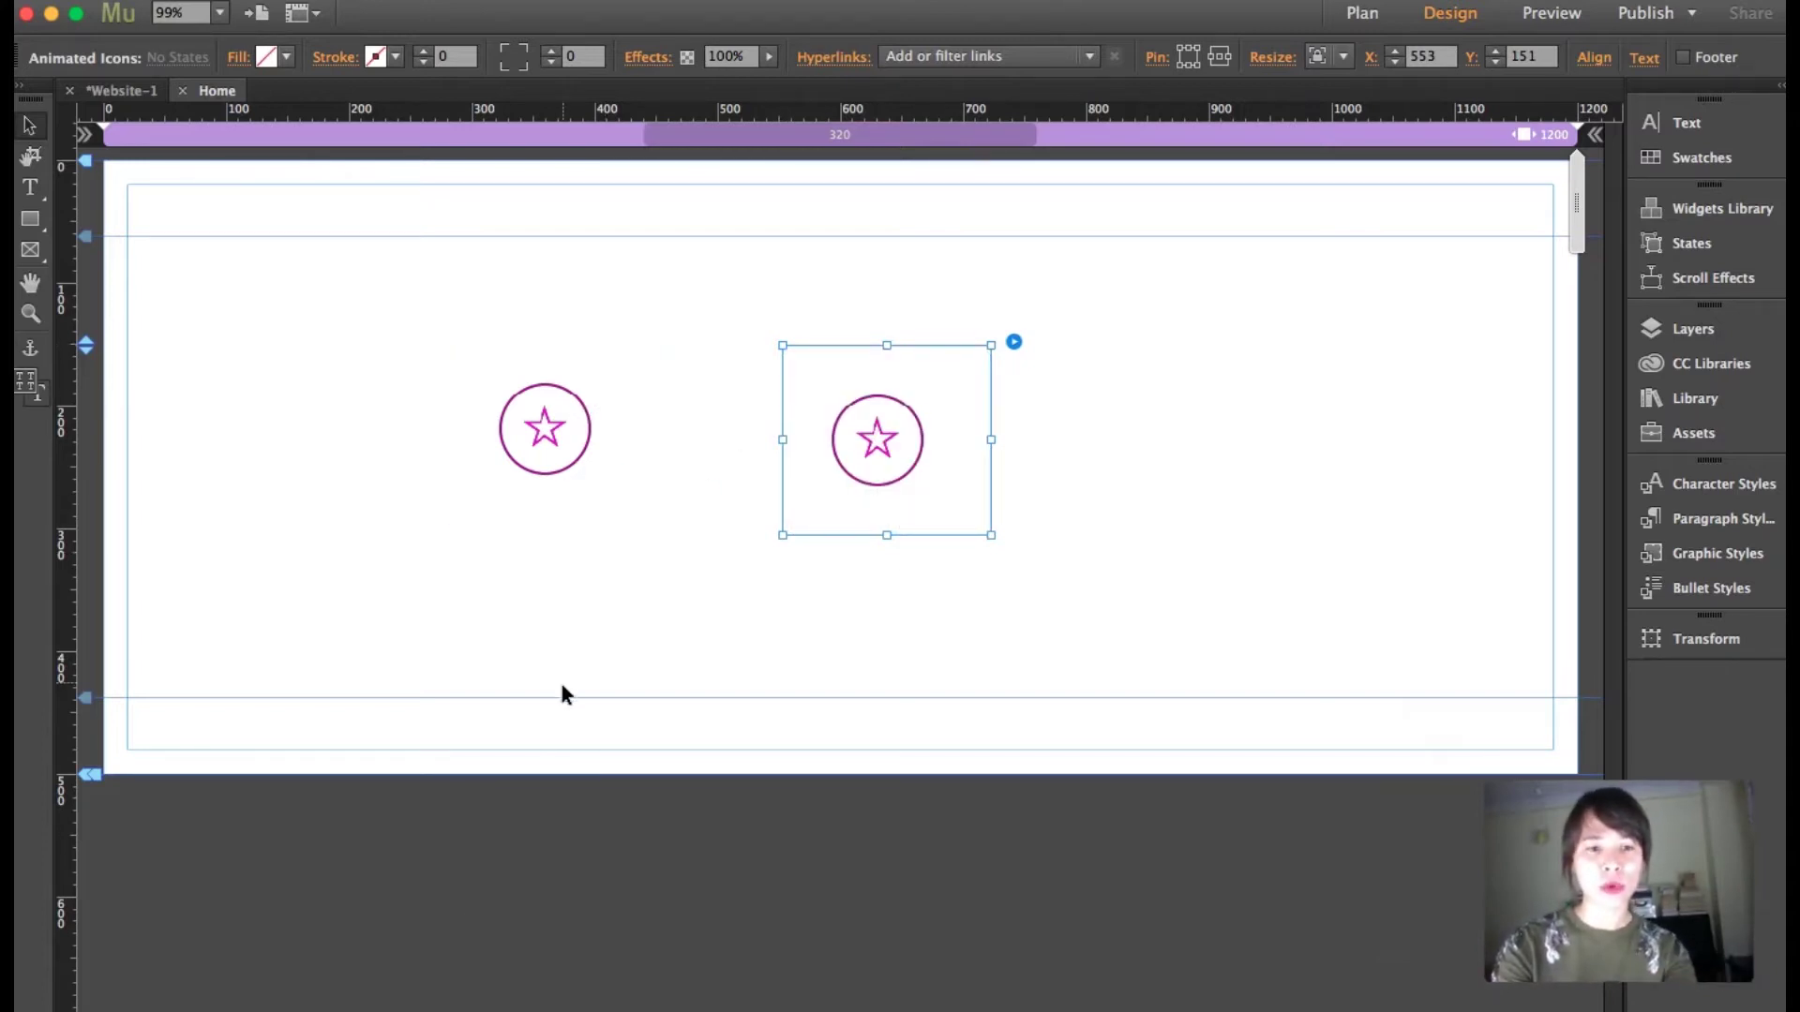
- In Safari, browse the Ionicons site and go to the v2.0.0 Cheatsheet page
left_click(241, 984)
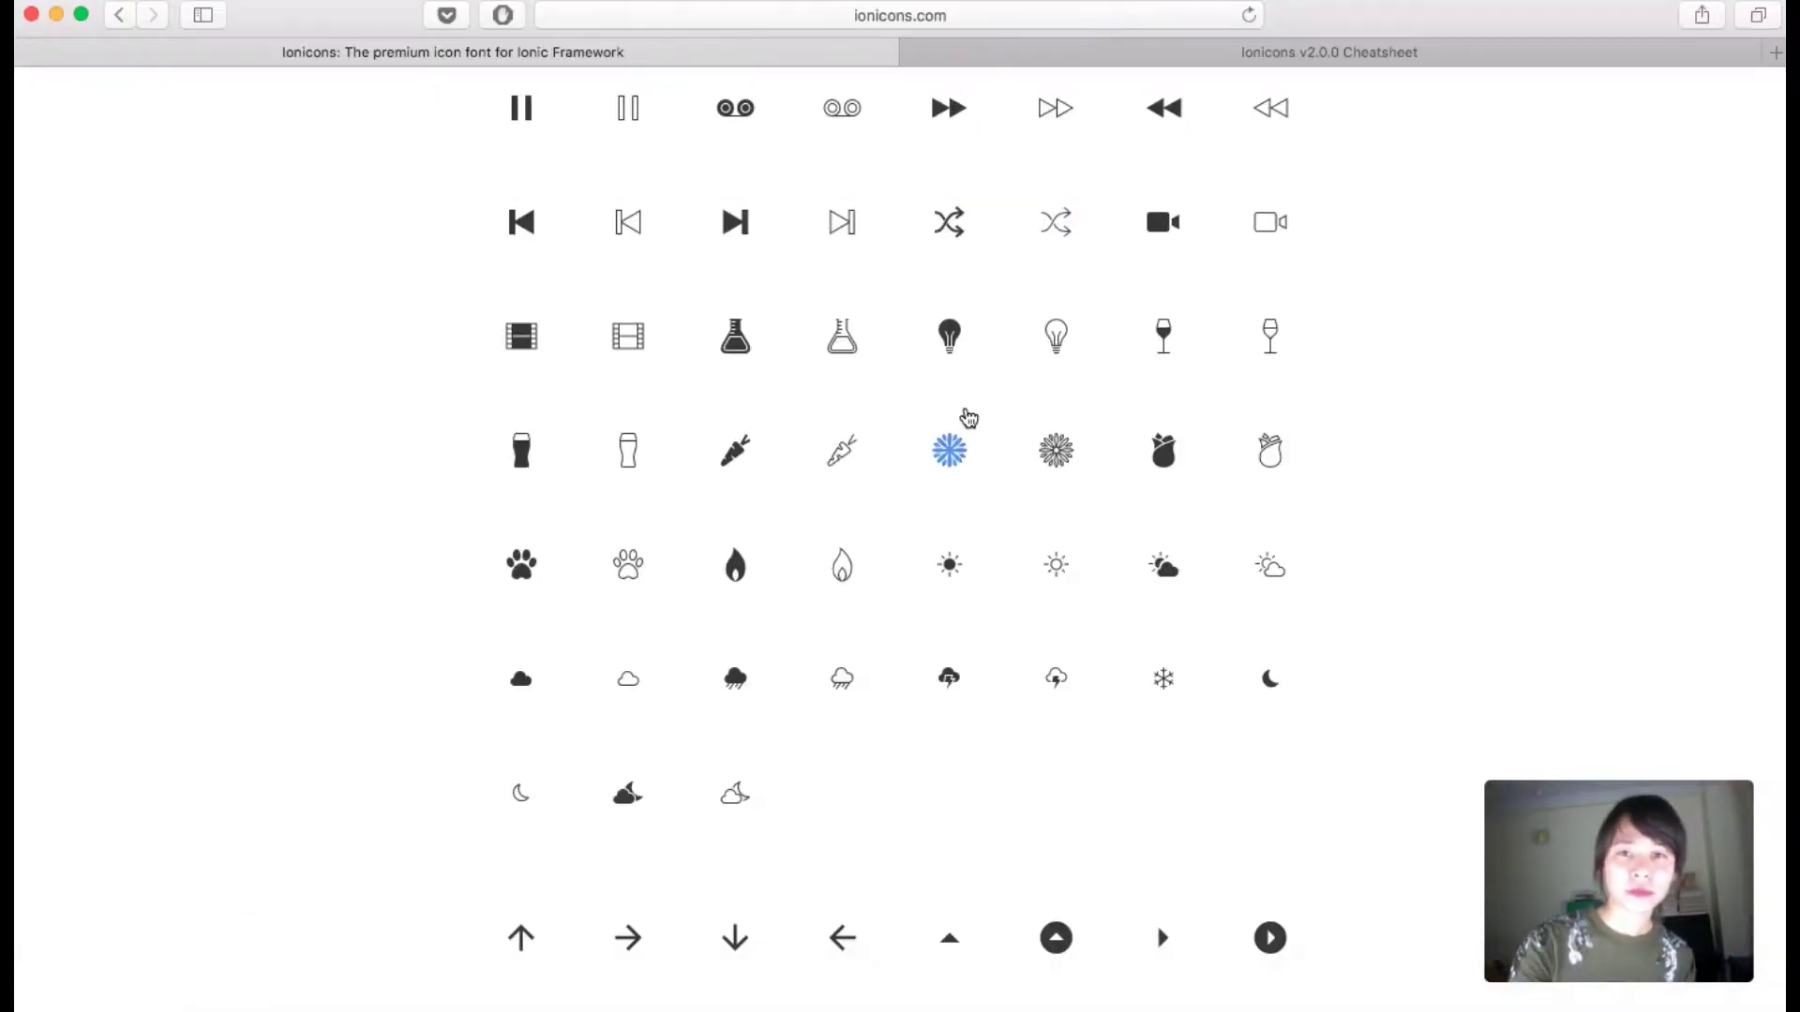
scroll(968, 418, "up", 5)
scroll(969, 418, "up", 15)
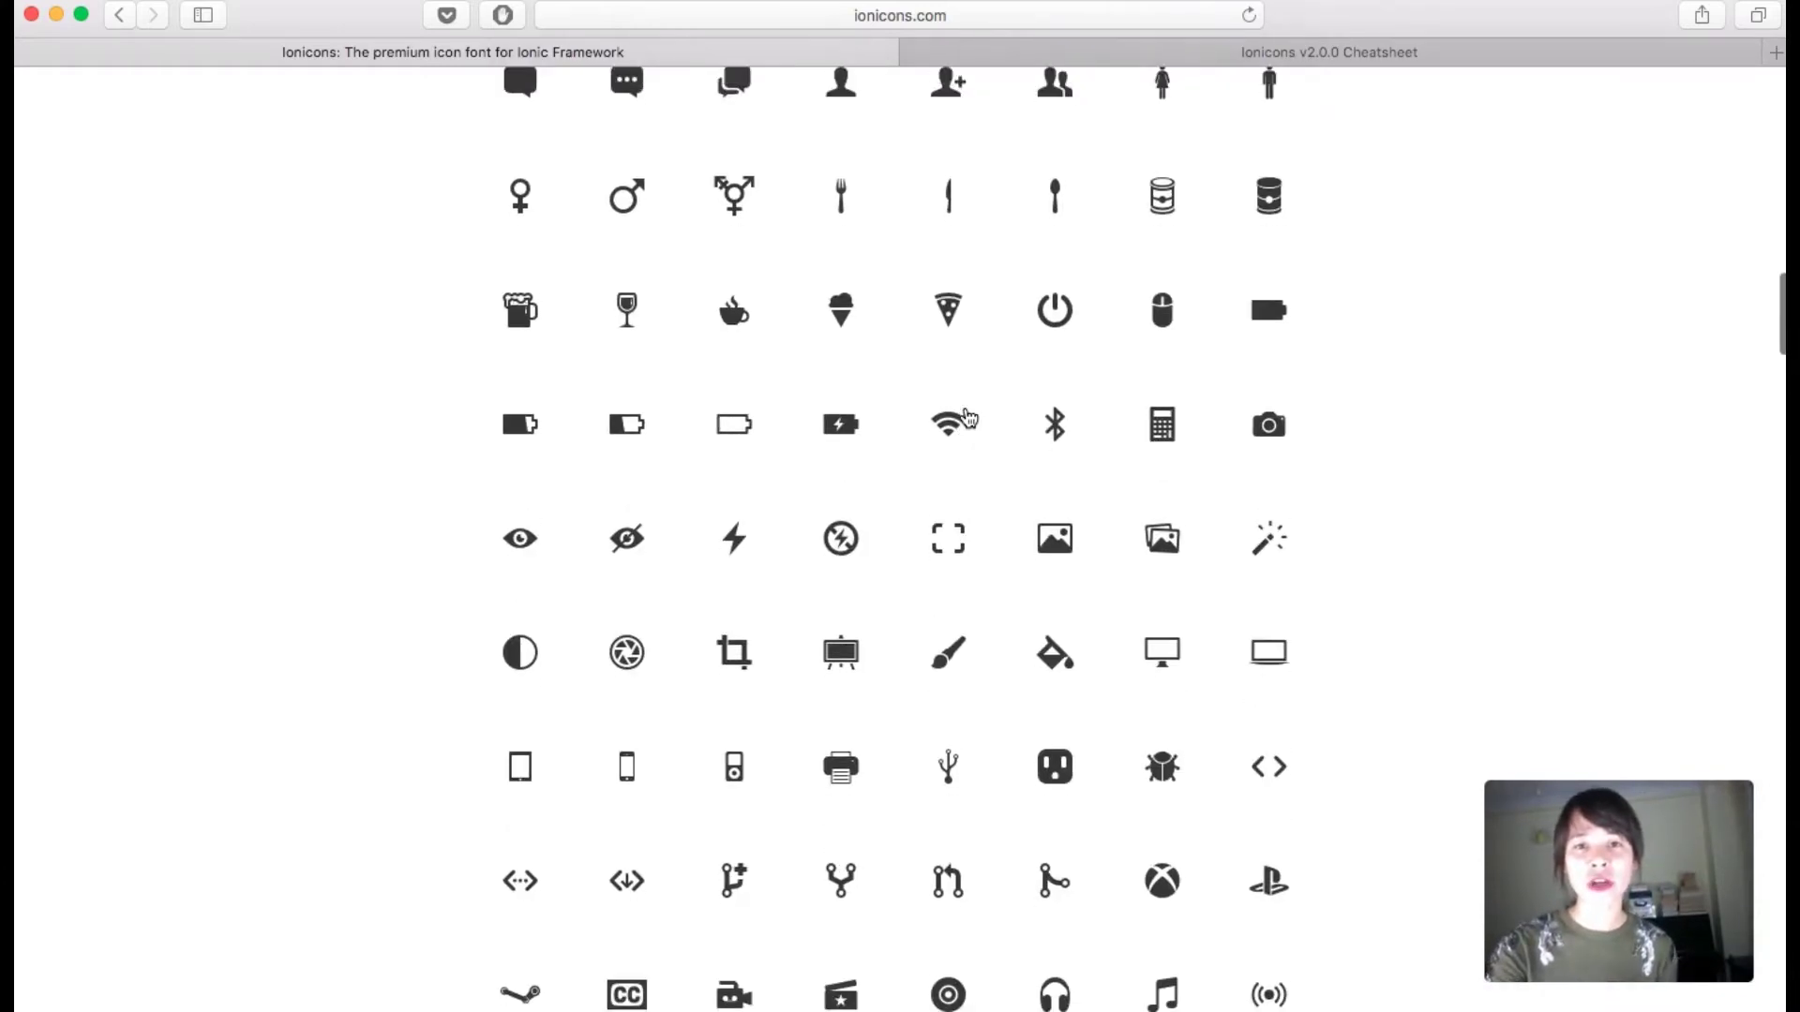
scroll(969, 418, "down", 15)
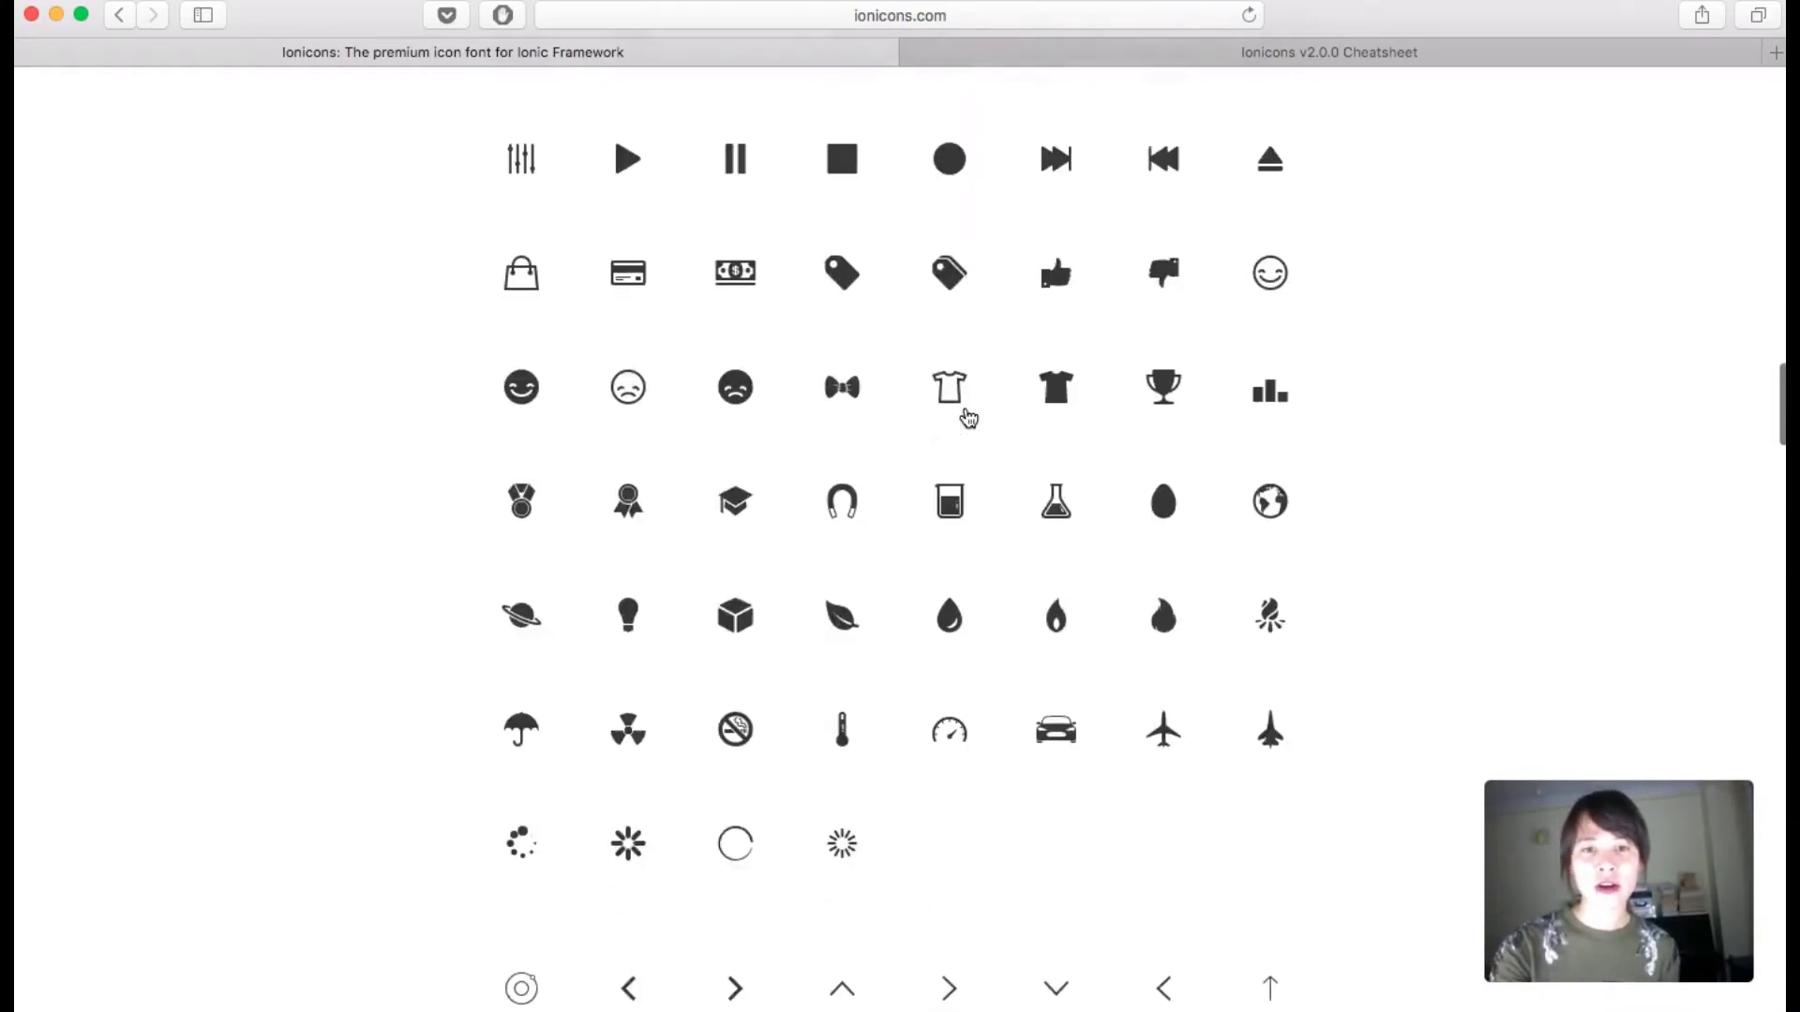
scroll(968, 418, "down", 2)
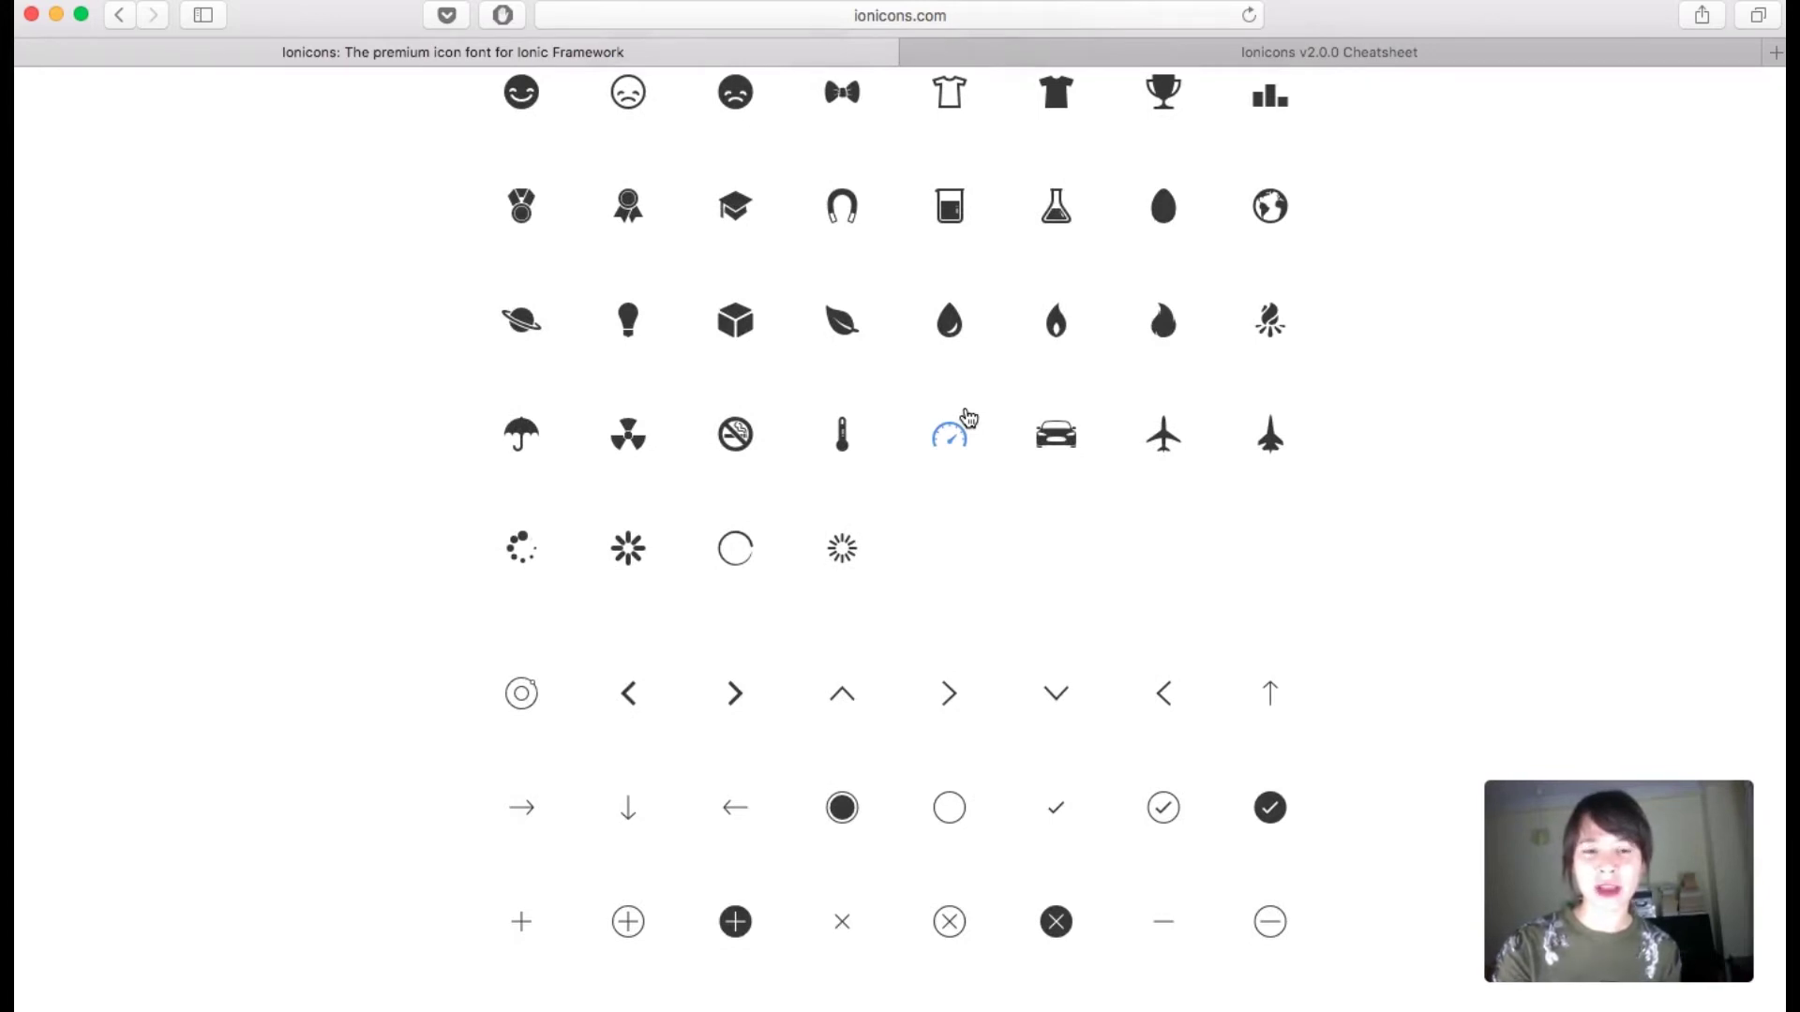
scroll(968, 418, "down", 10)
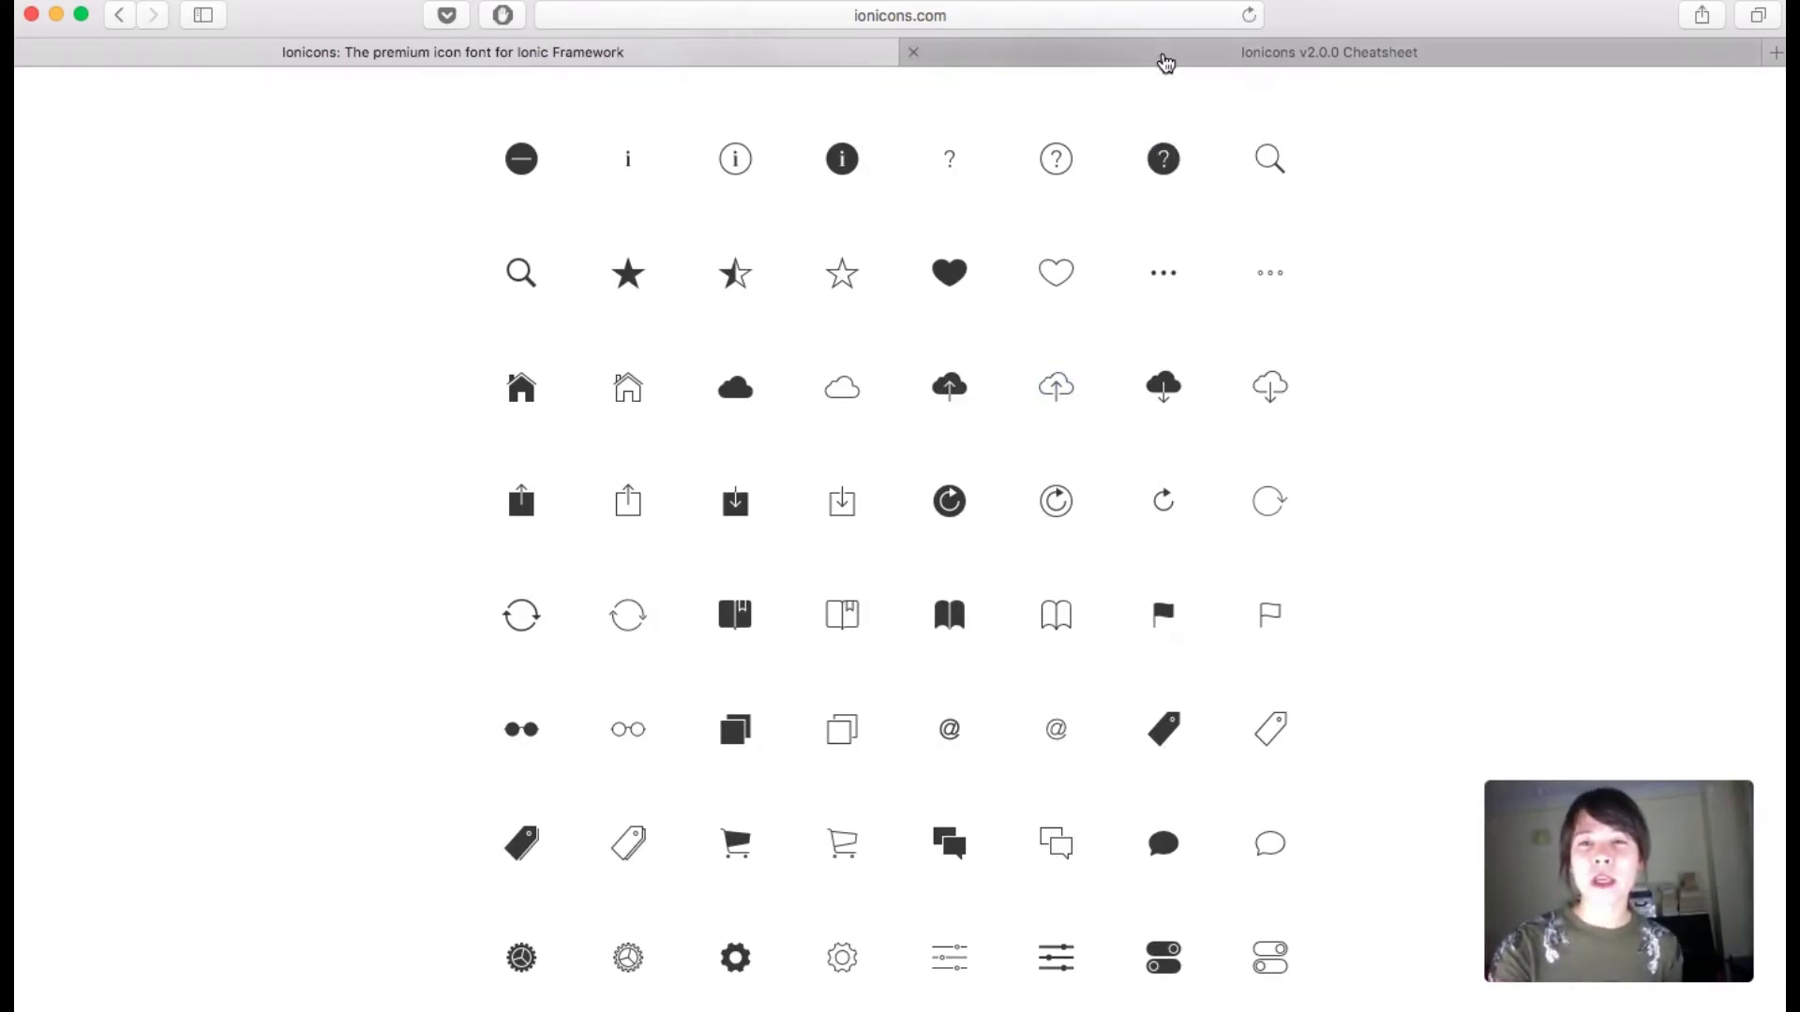
left_click(1165, 60)
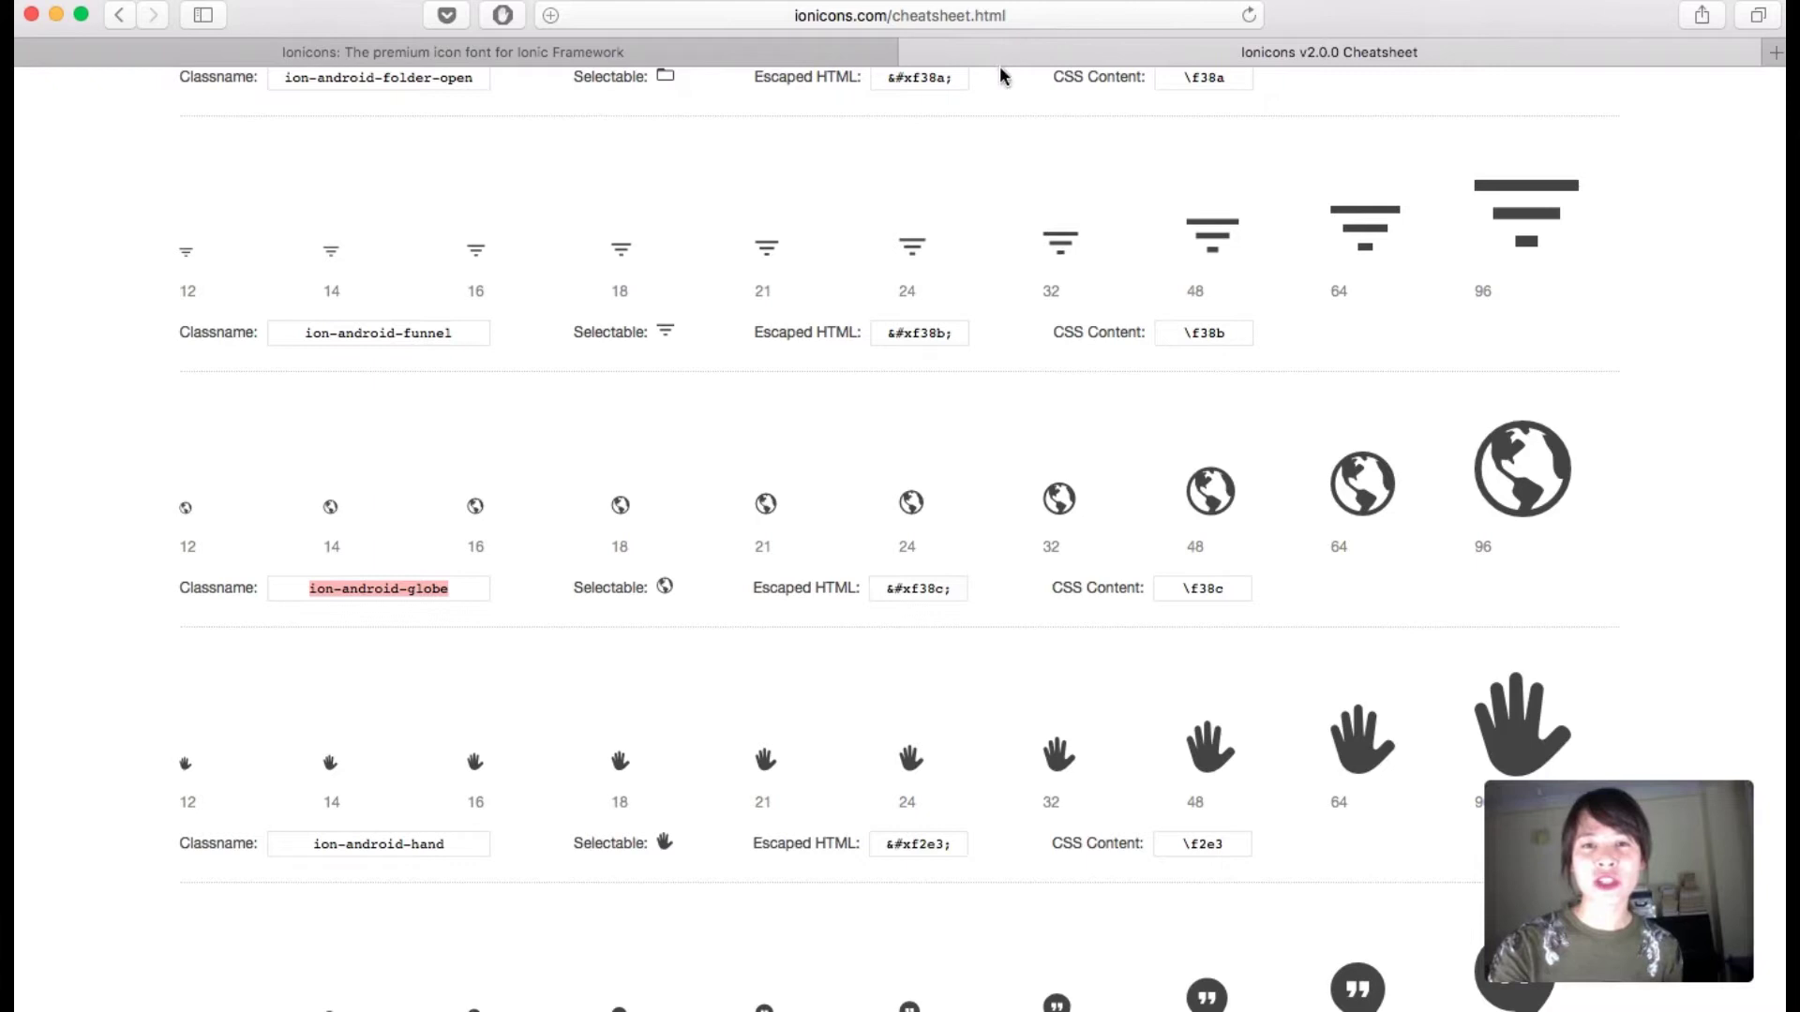
- Scroll the cheatsheet to the aperture icon and select its ion-aperture class name
scroll(522, 623, "down", 10)
scroll(522, 624, "up", 10)
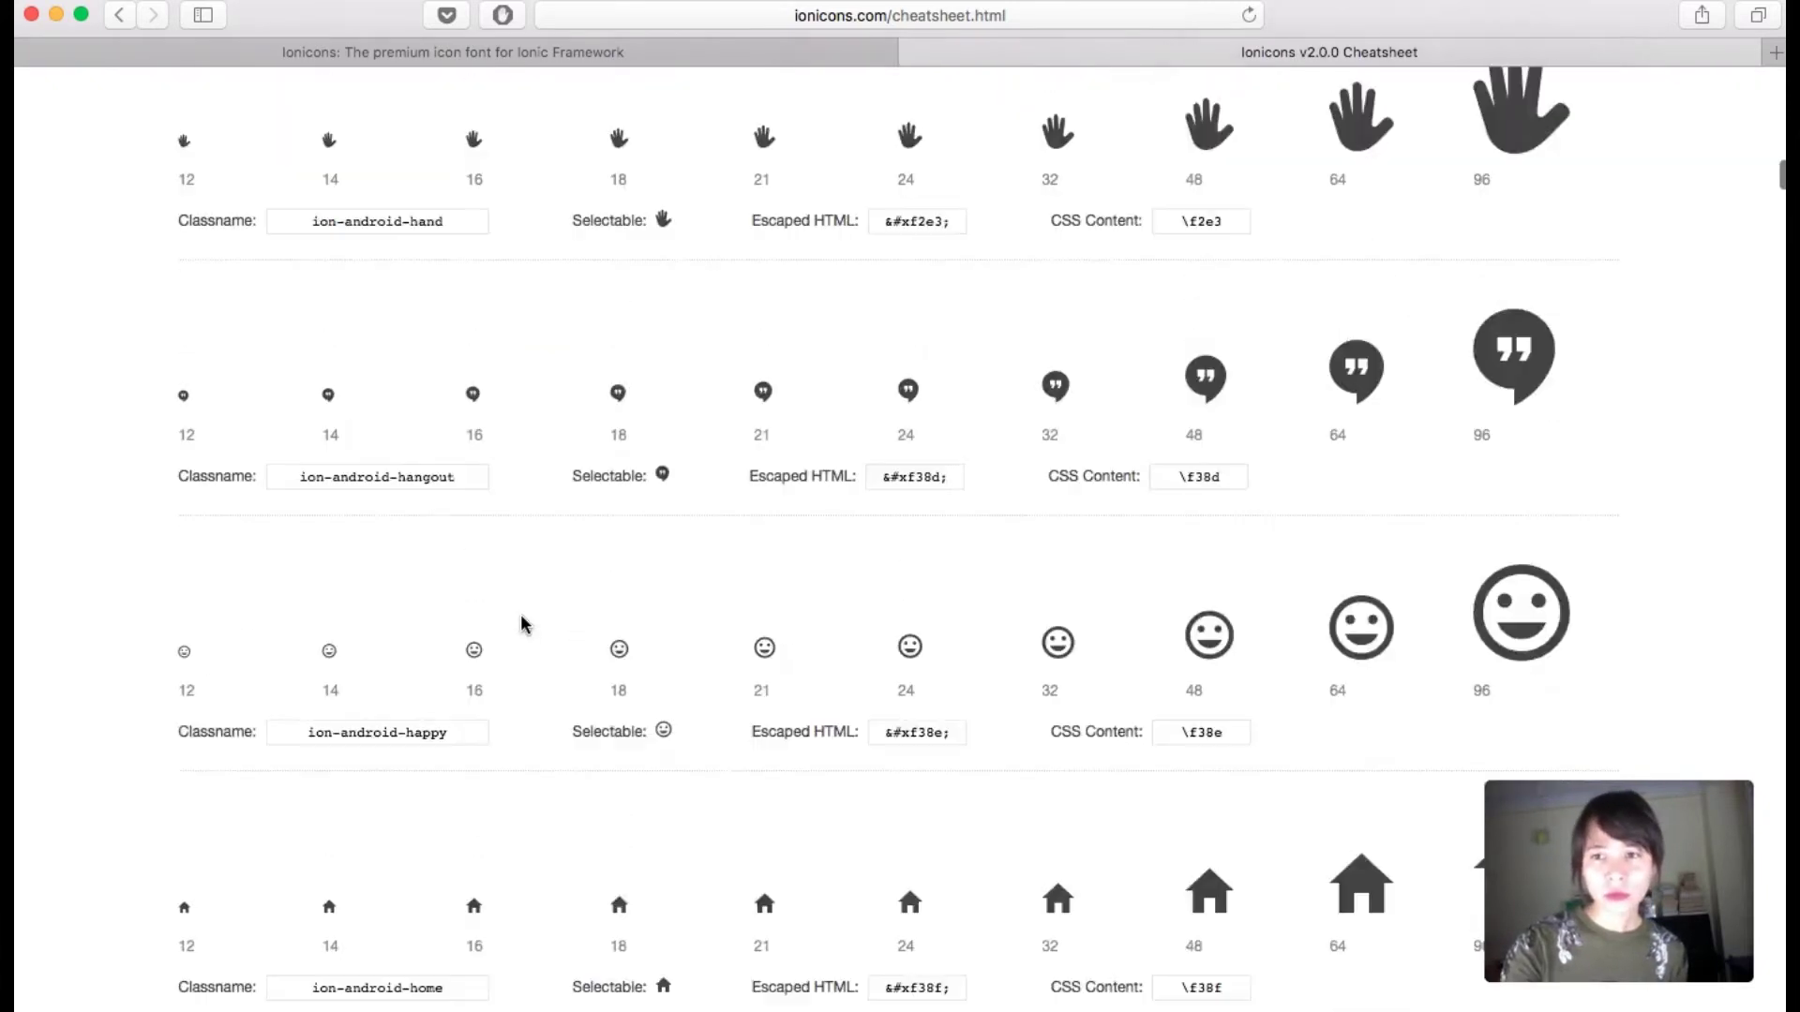
scroll(522, 623, "down", 20)
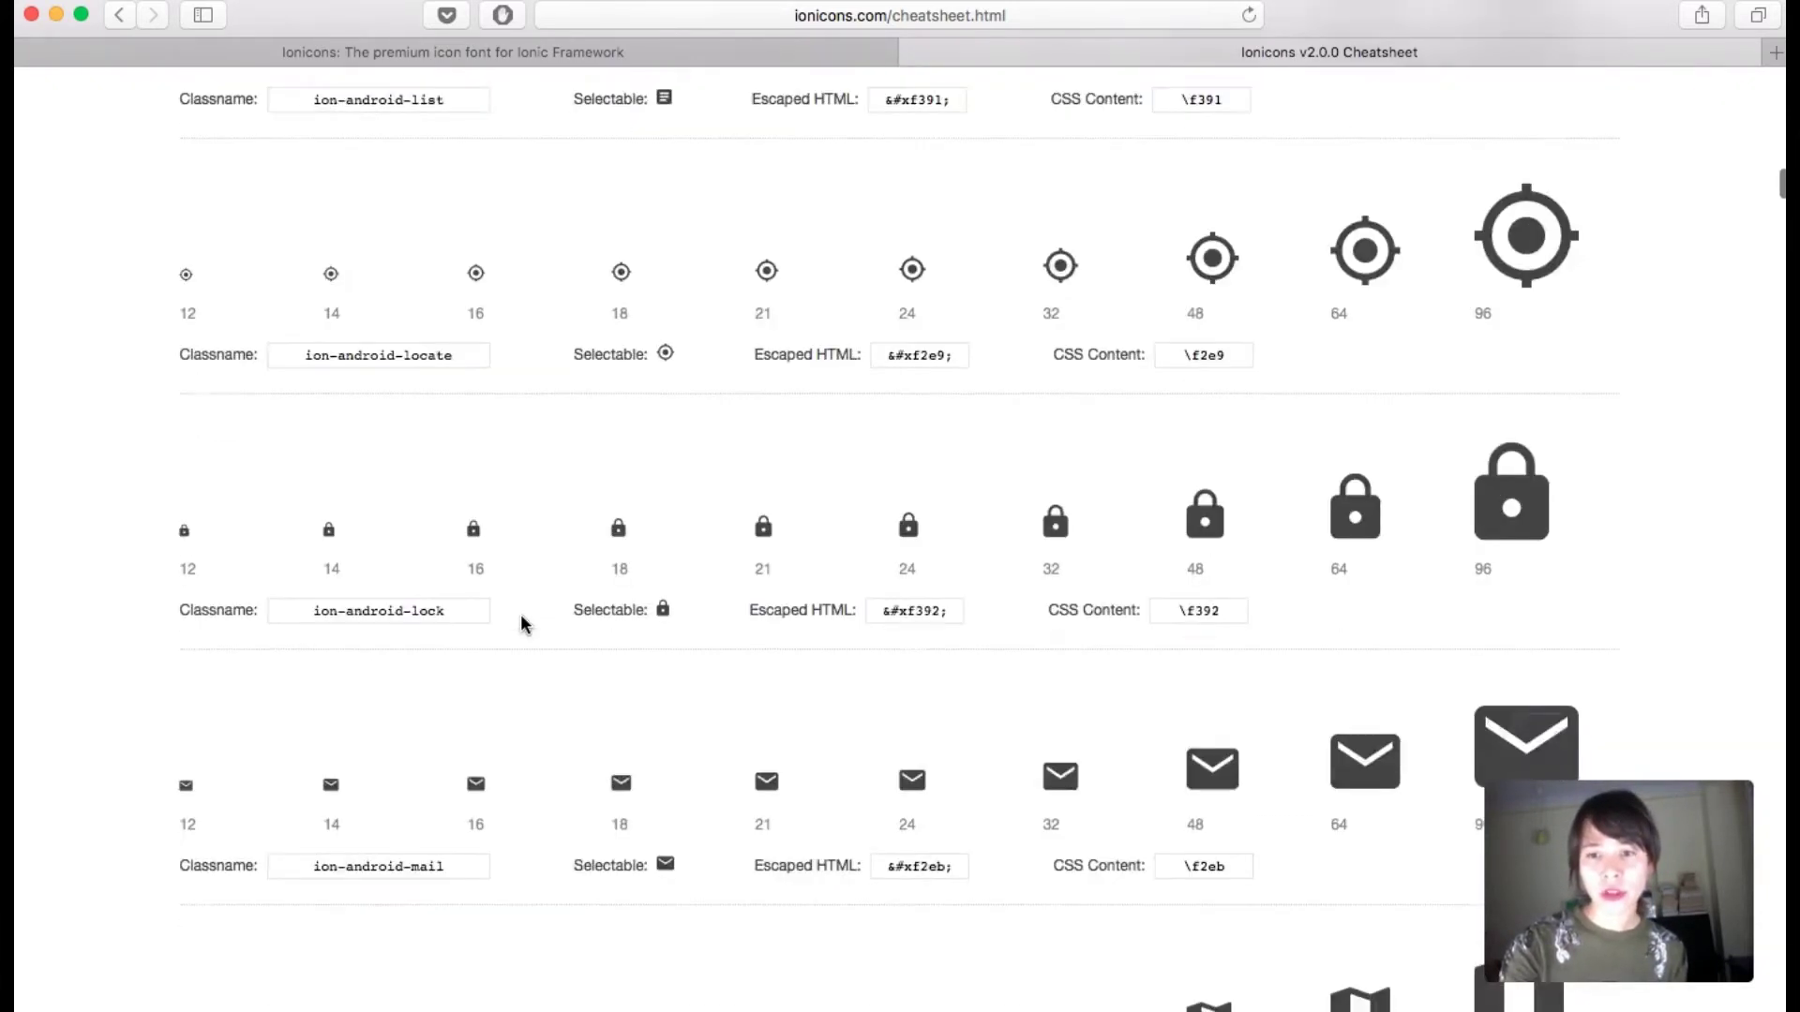
scroll(522, 624, "down", 20)
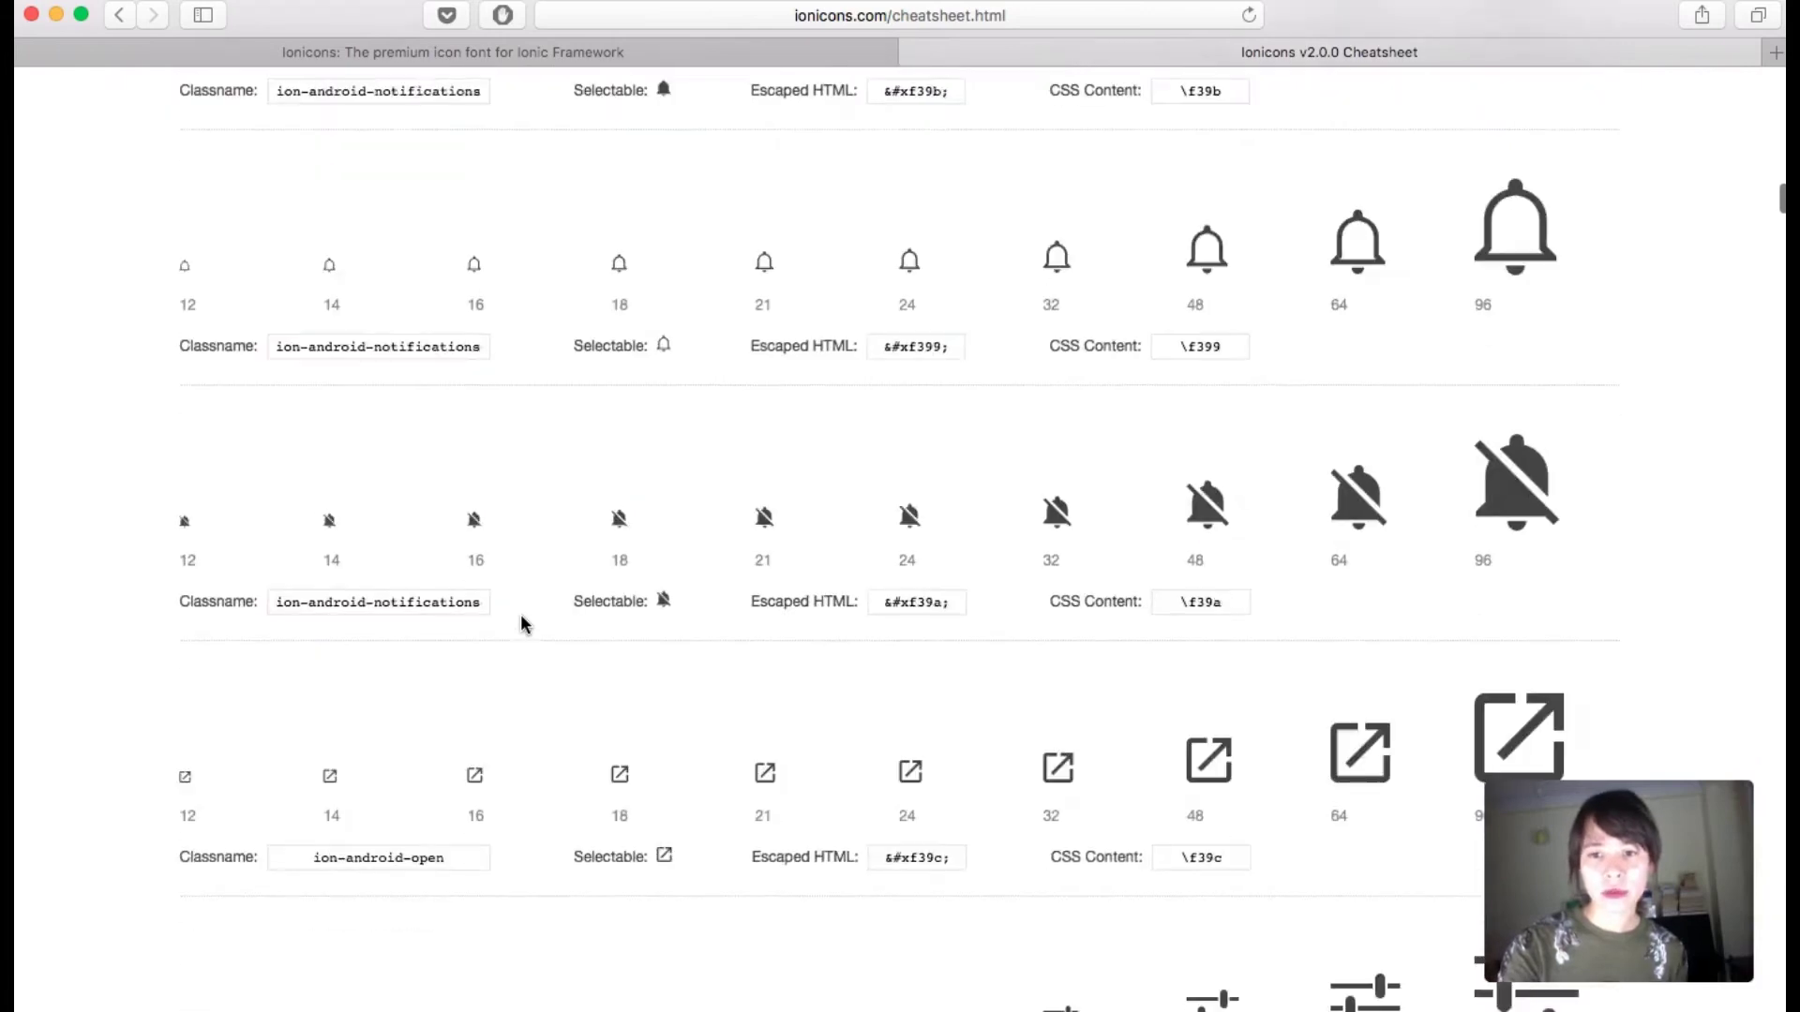
scroll(522, 623, "down", 20)
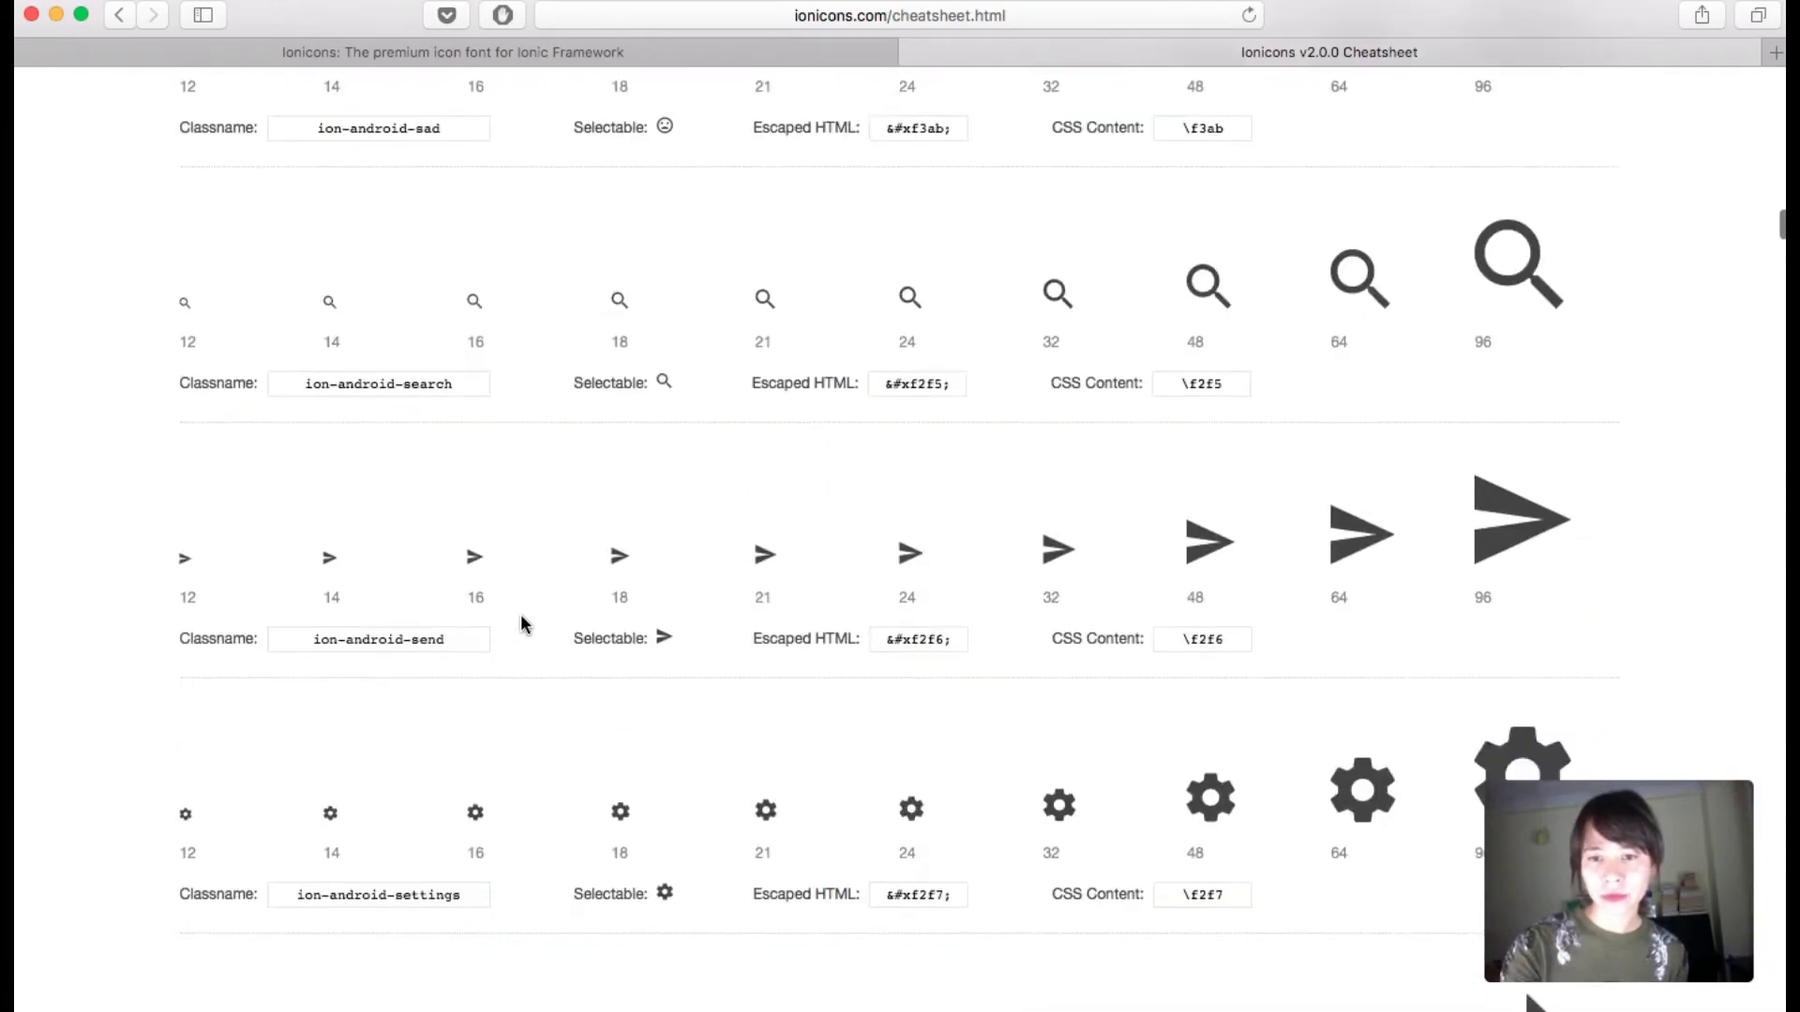
scroll(522, 623, "down", 15)
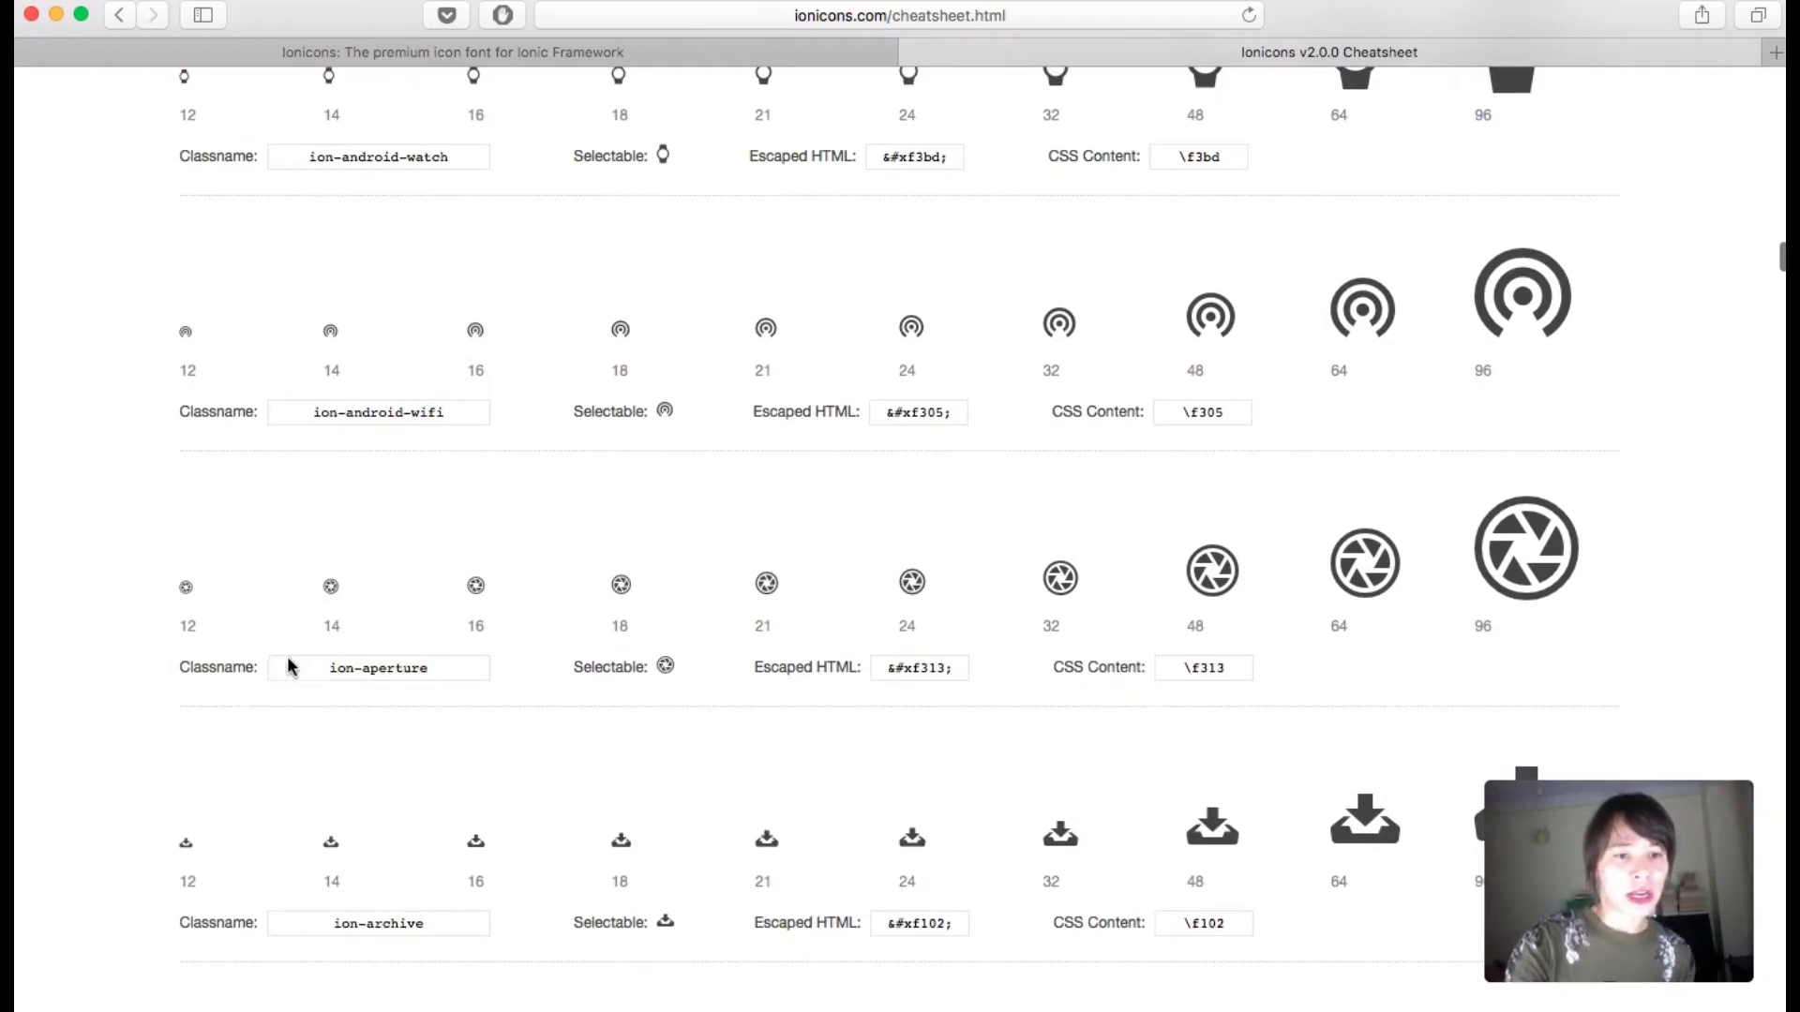
left_click(350, 669)
key("super+c")
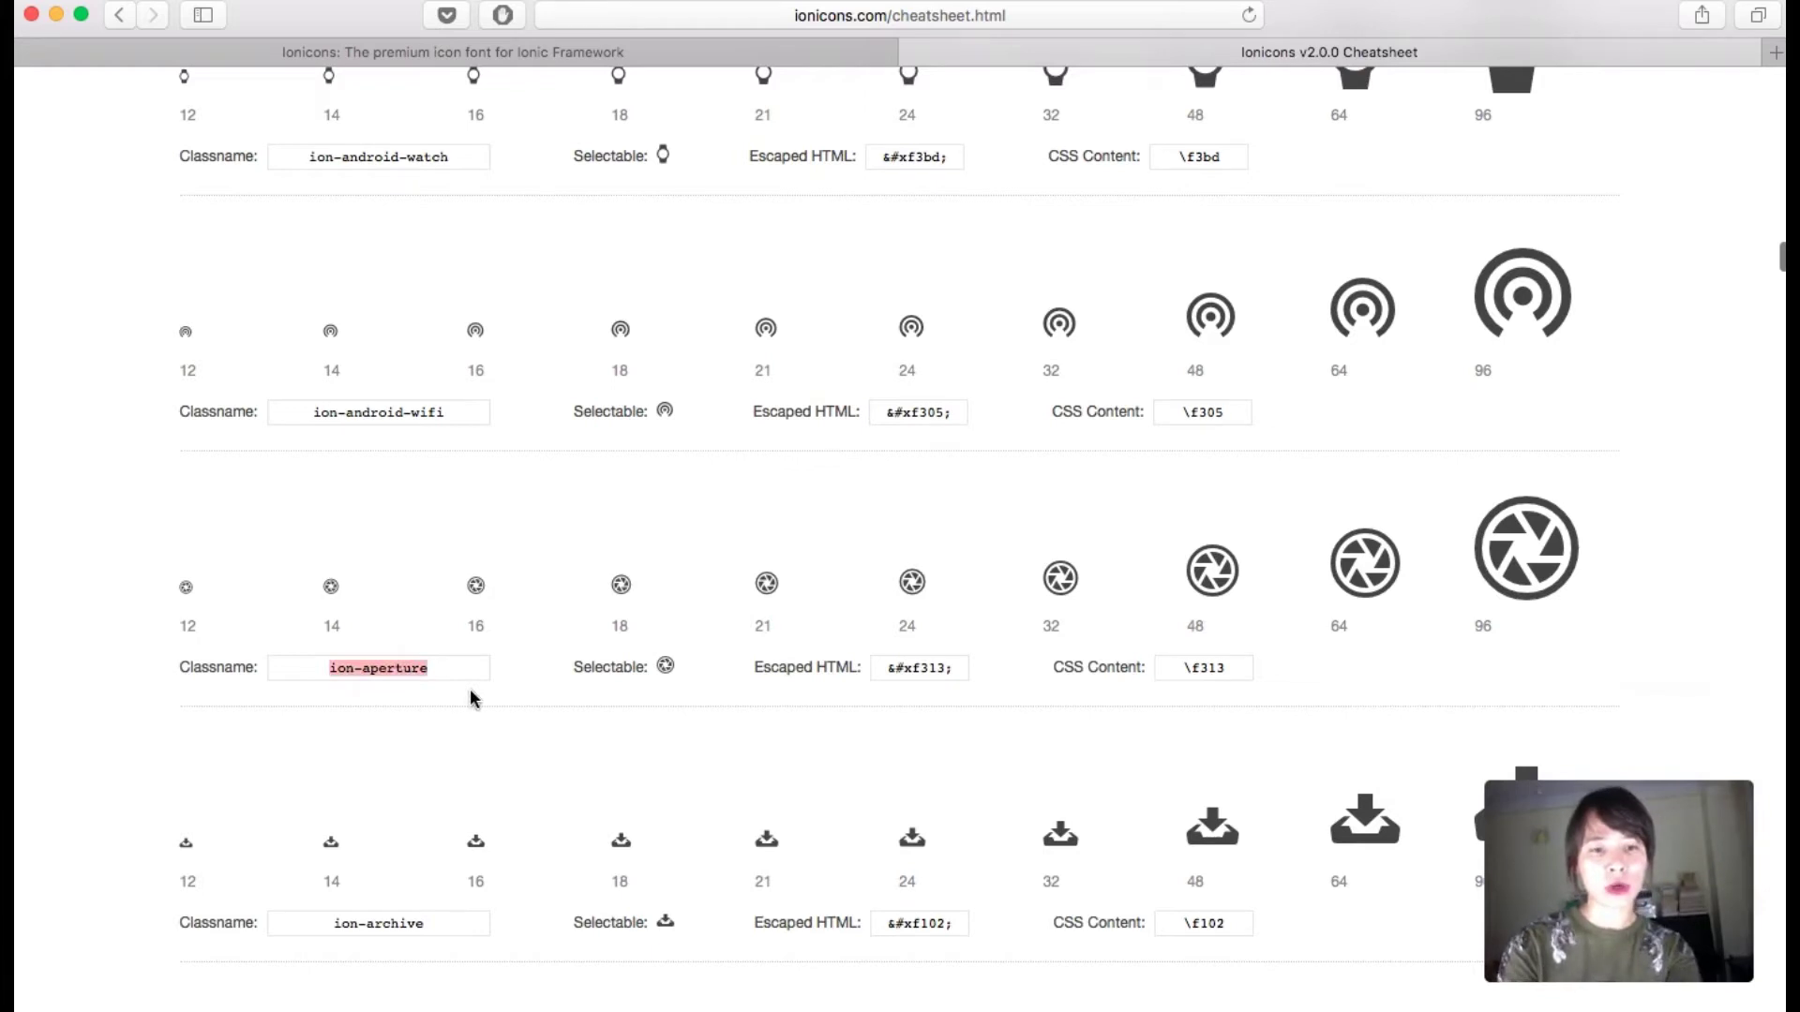
- Back in Muse, open the Animated Icons Options for the left star widget
mouse_move(1605, 996)
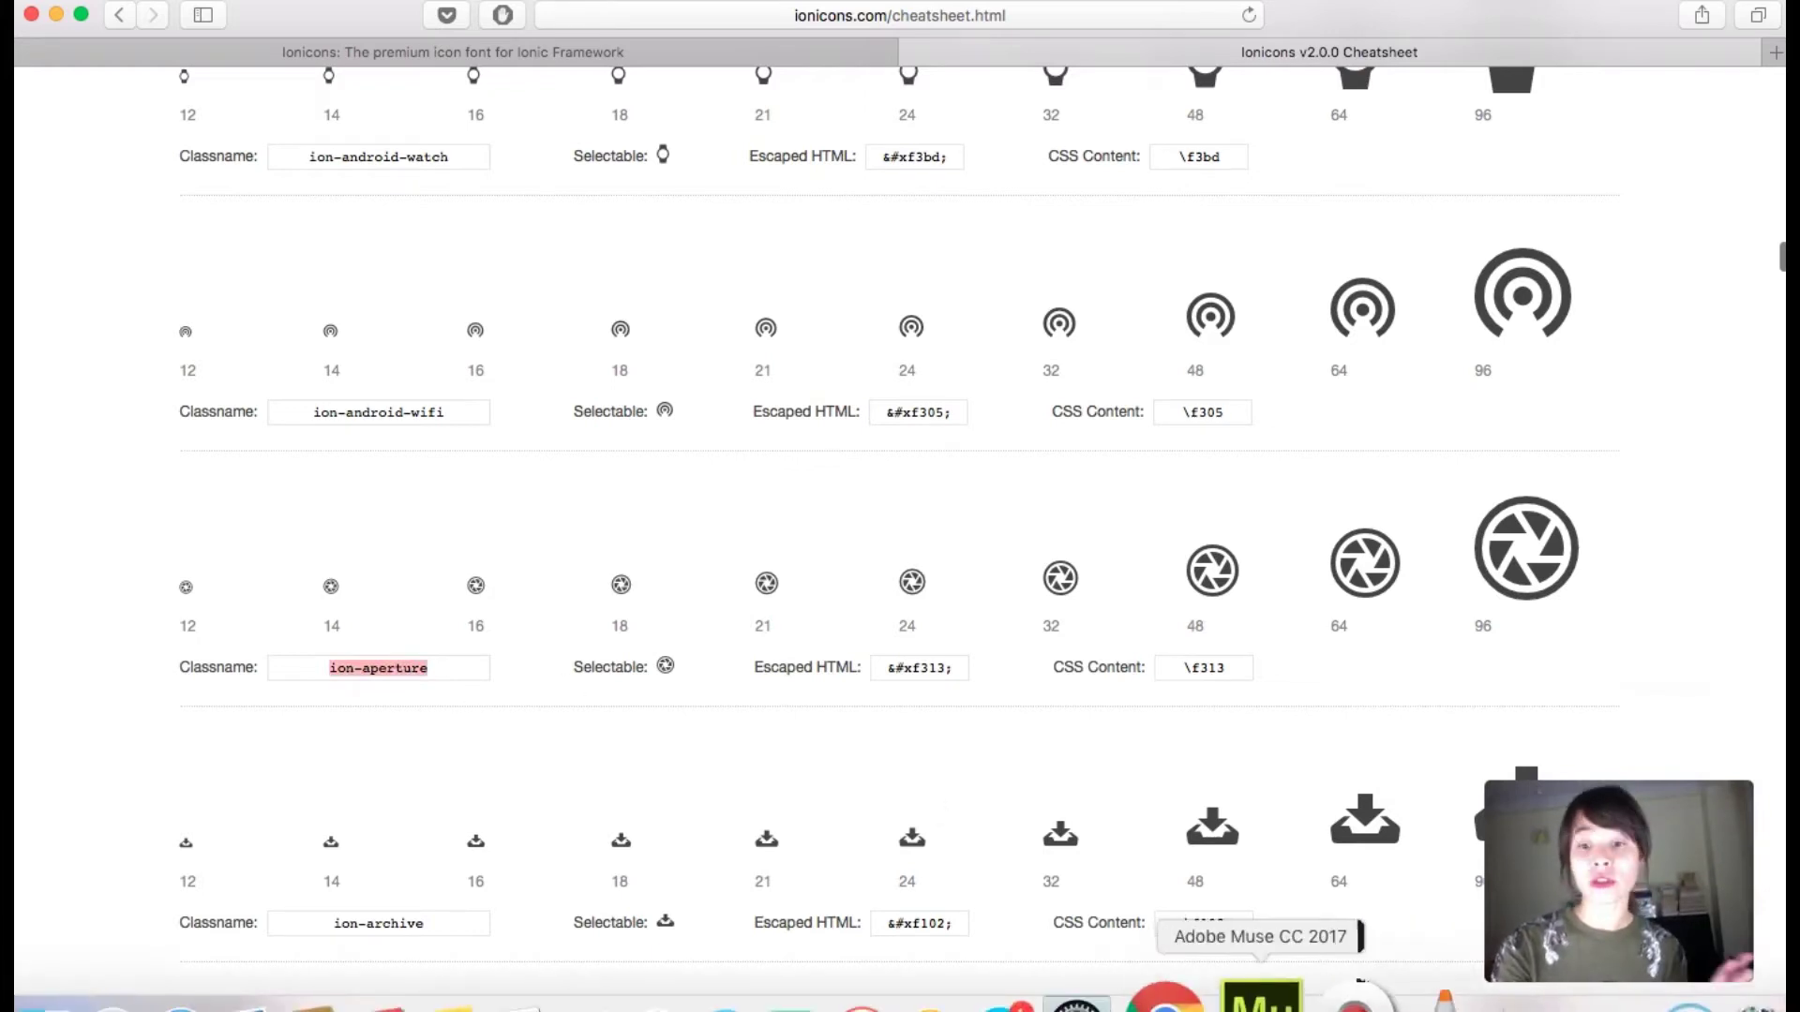
left_click(1261, 996)
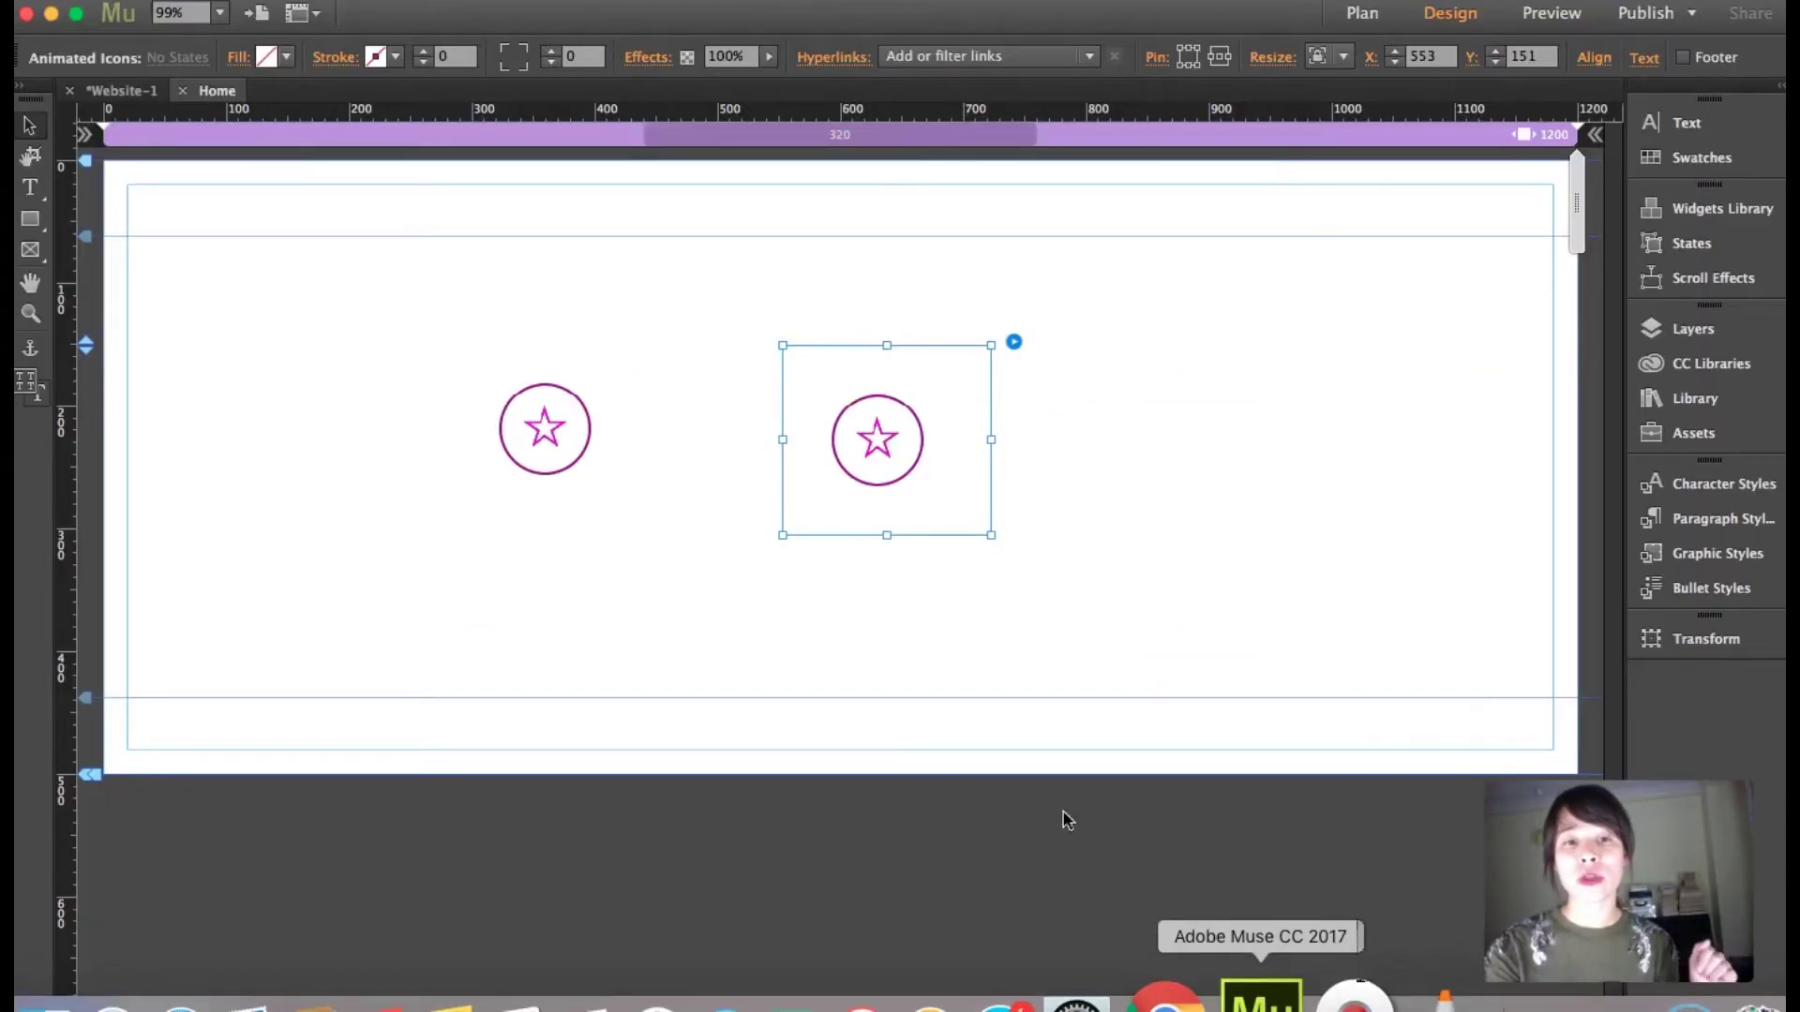
left_click(559, 390)
left_click(680, 332)
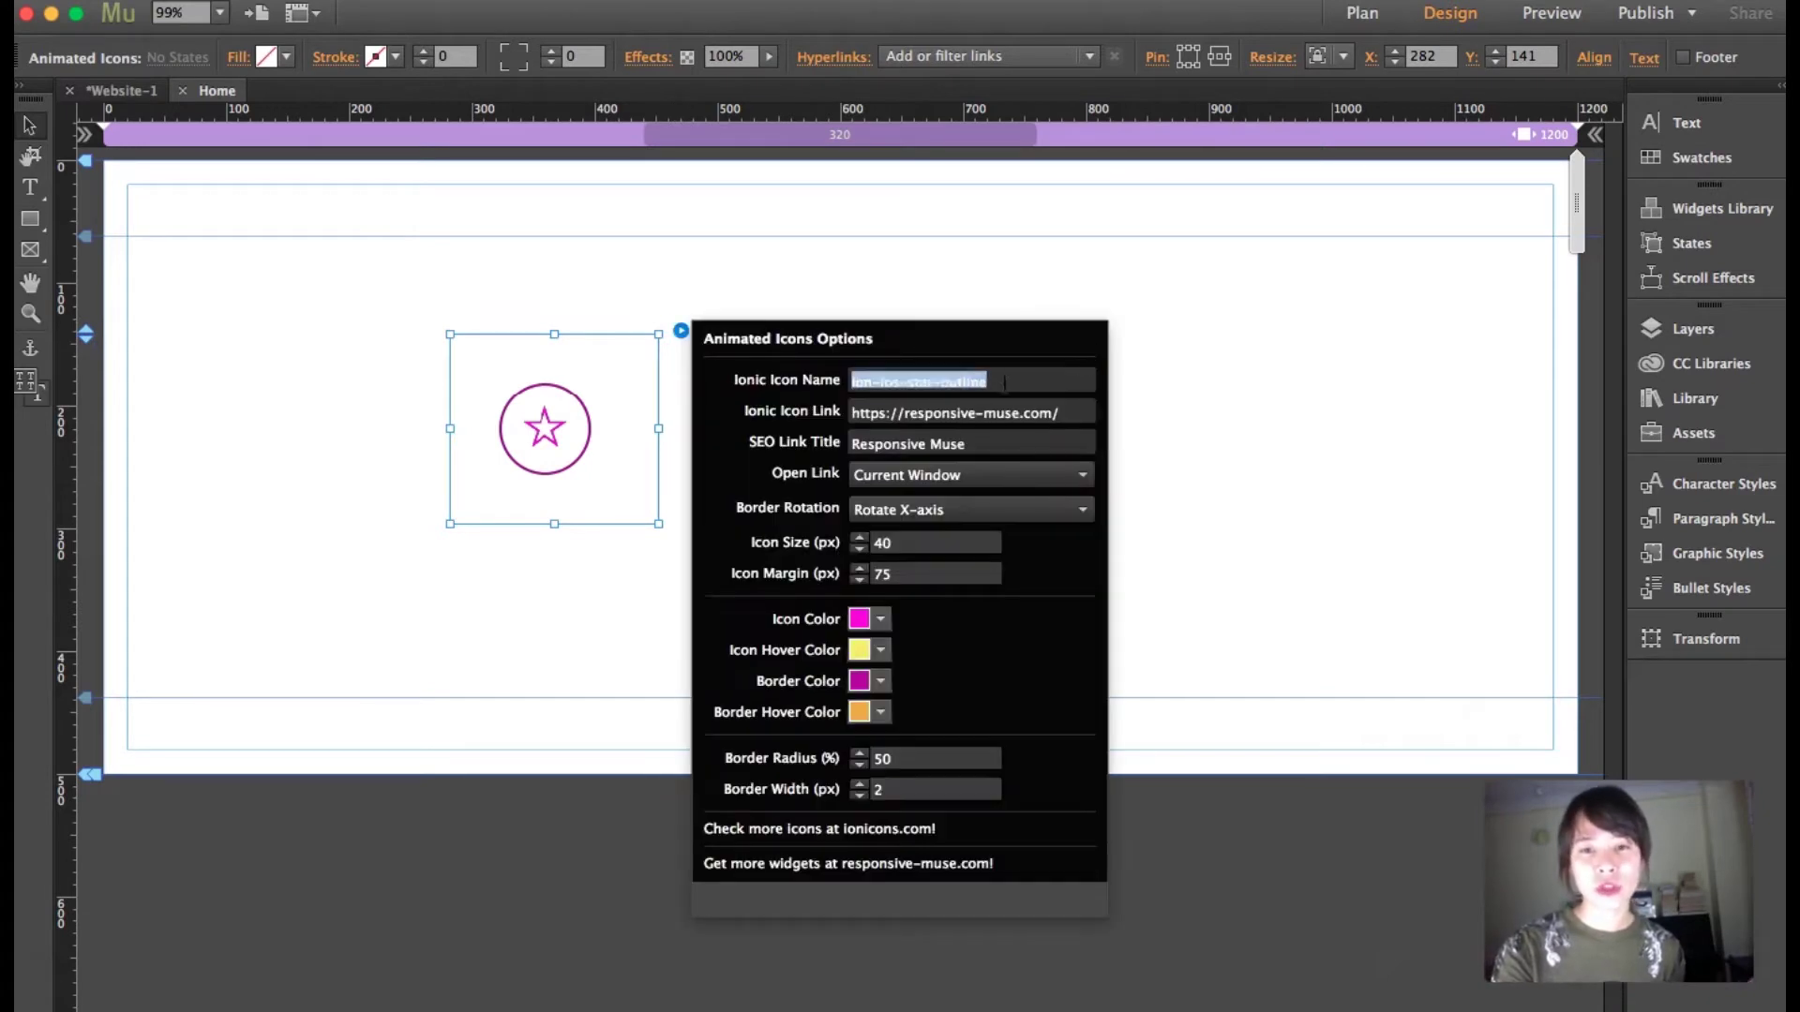
- Set the icon name to ion-aperture, icon size 80 px and icon margin 150 px
key("super+v")
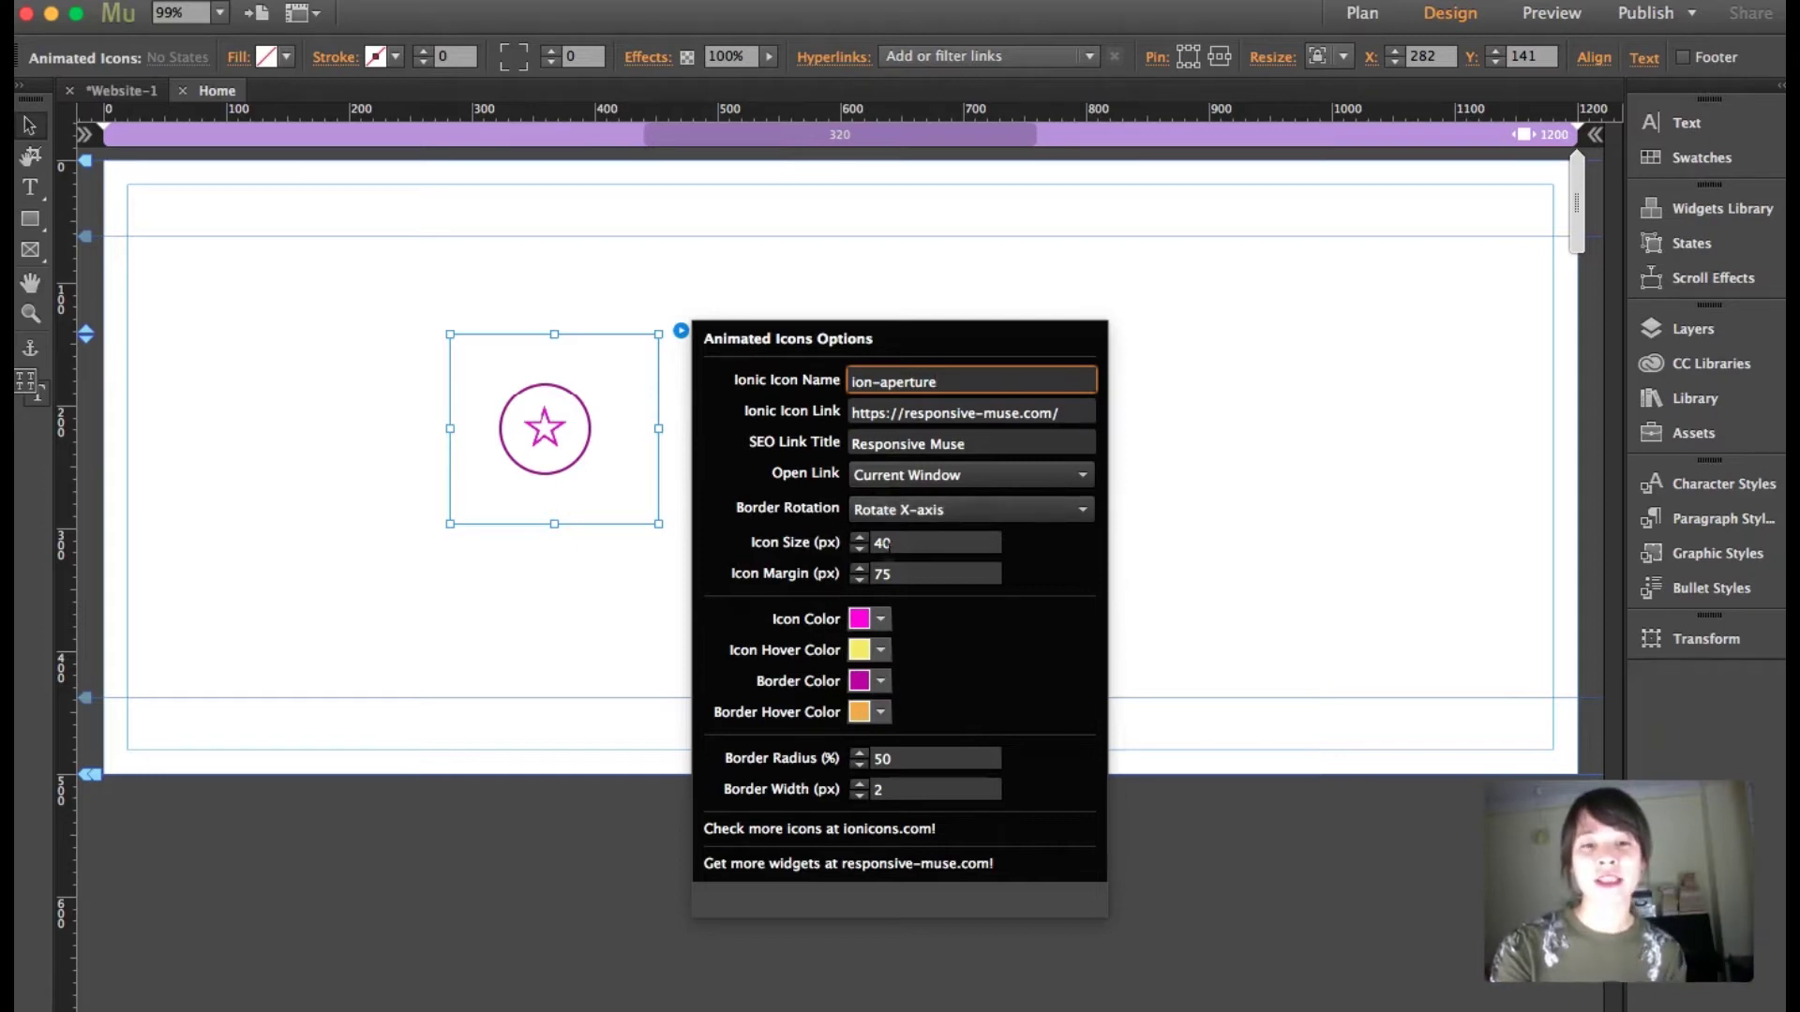
left_click(903, 544)
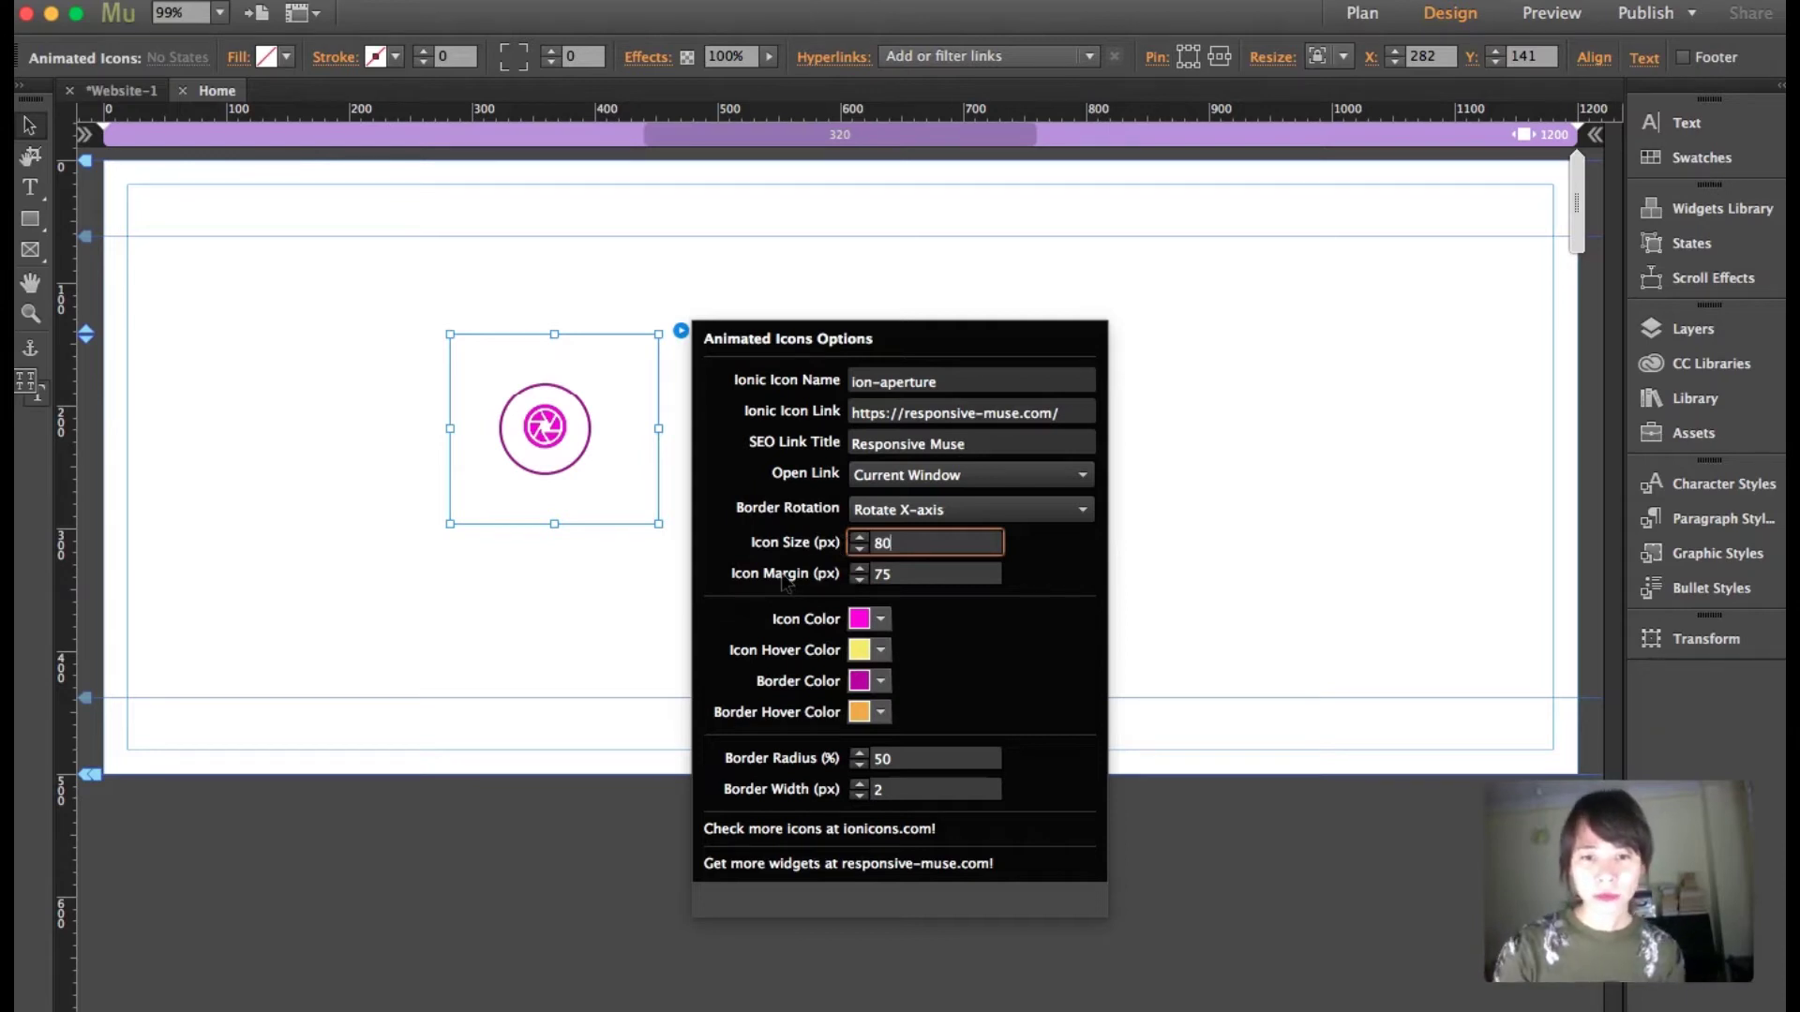
left_click(909, 575)
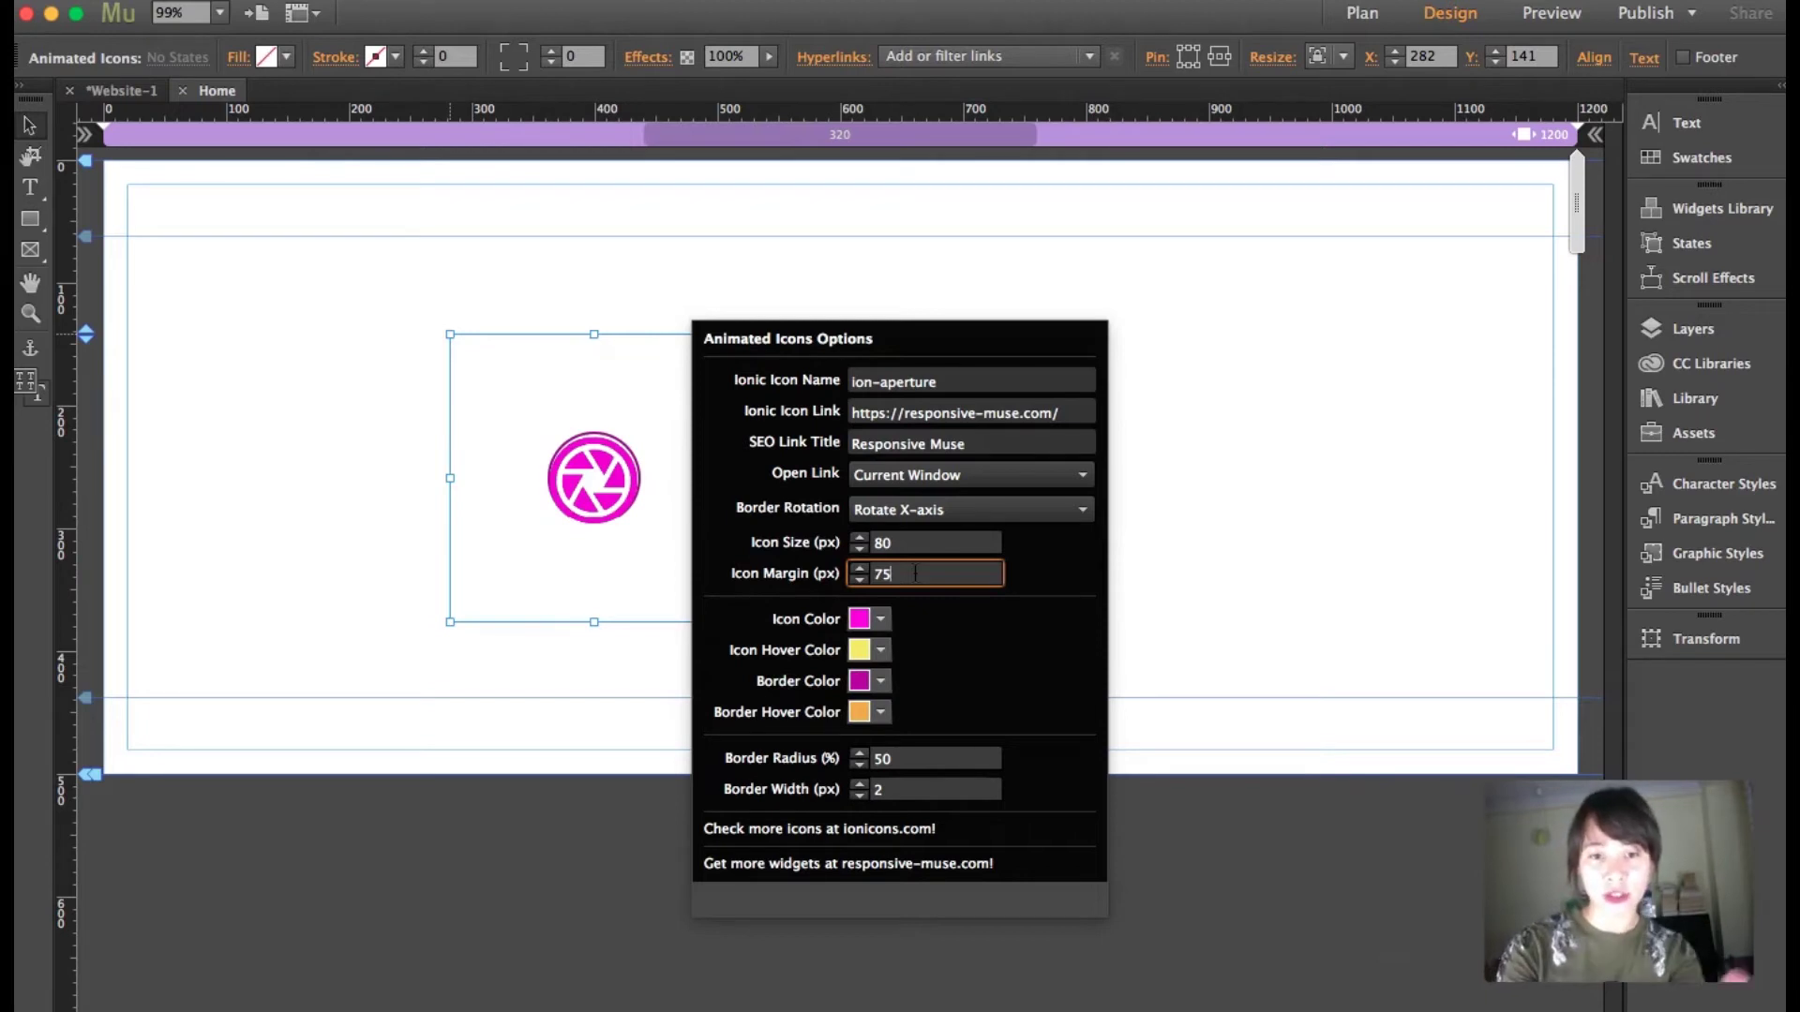
left_click_drag(902, 575, 808, 583)
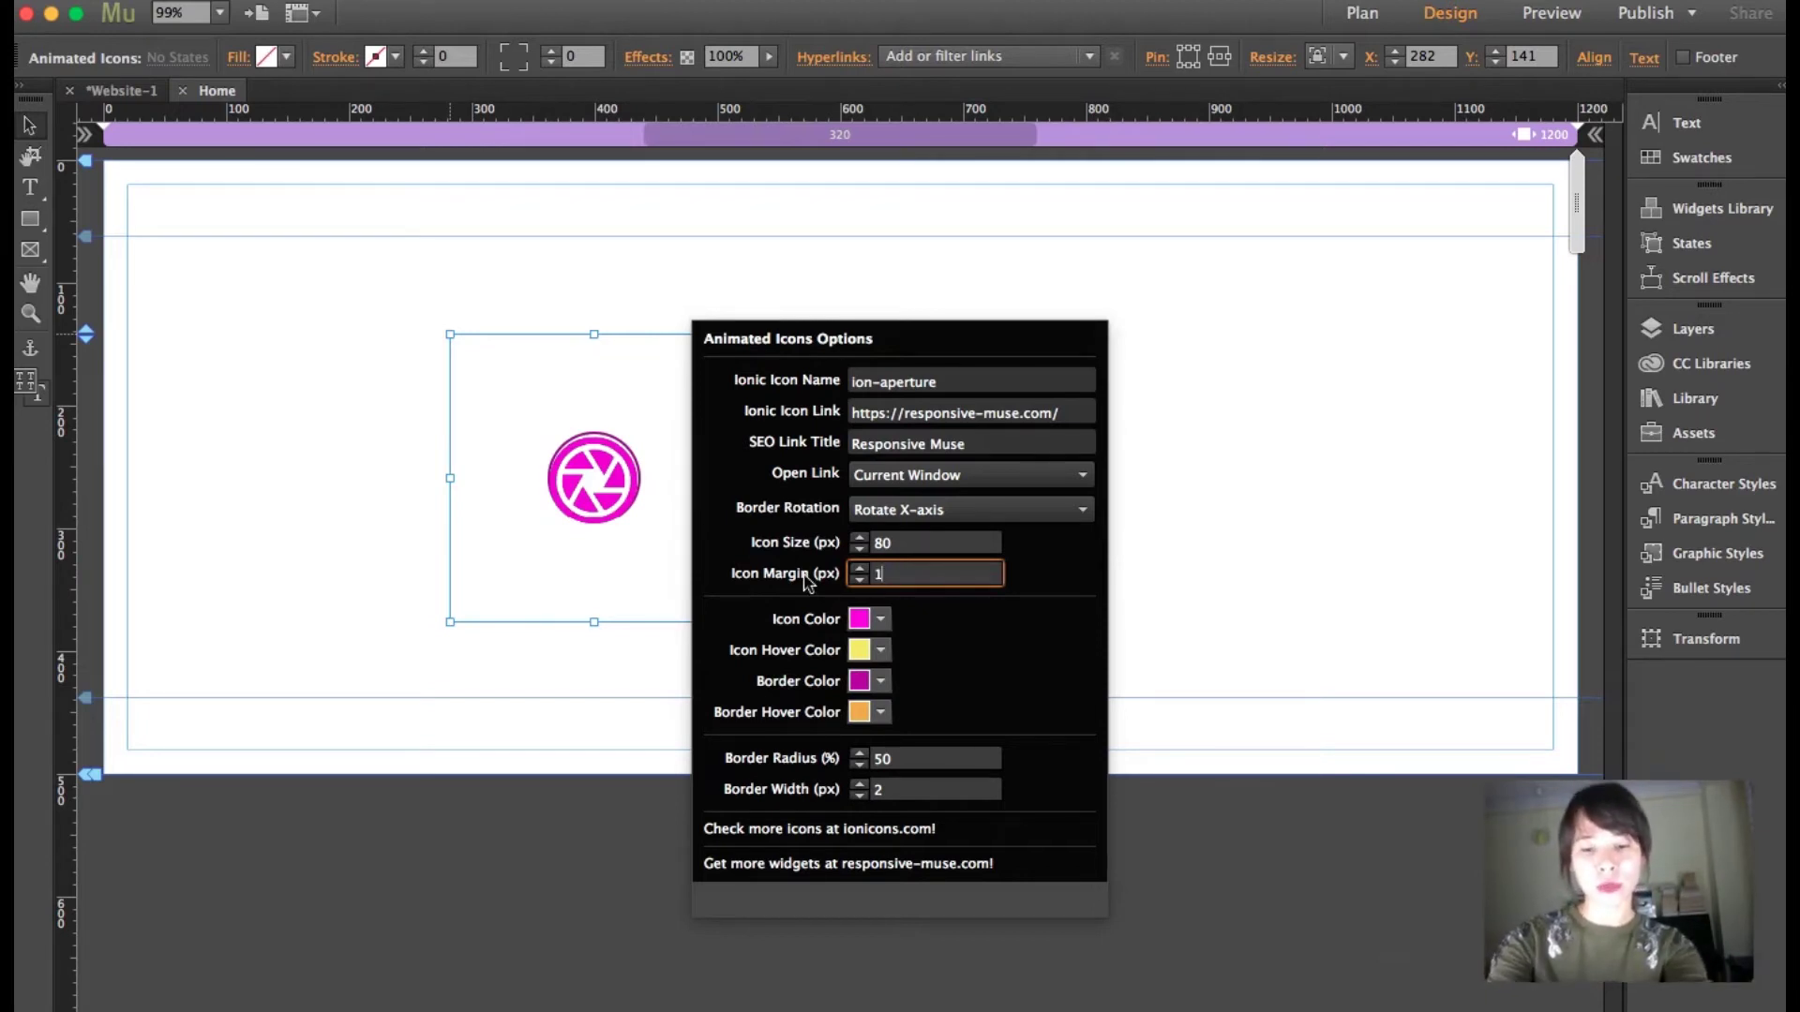
type("150")
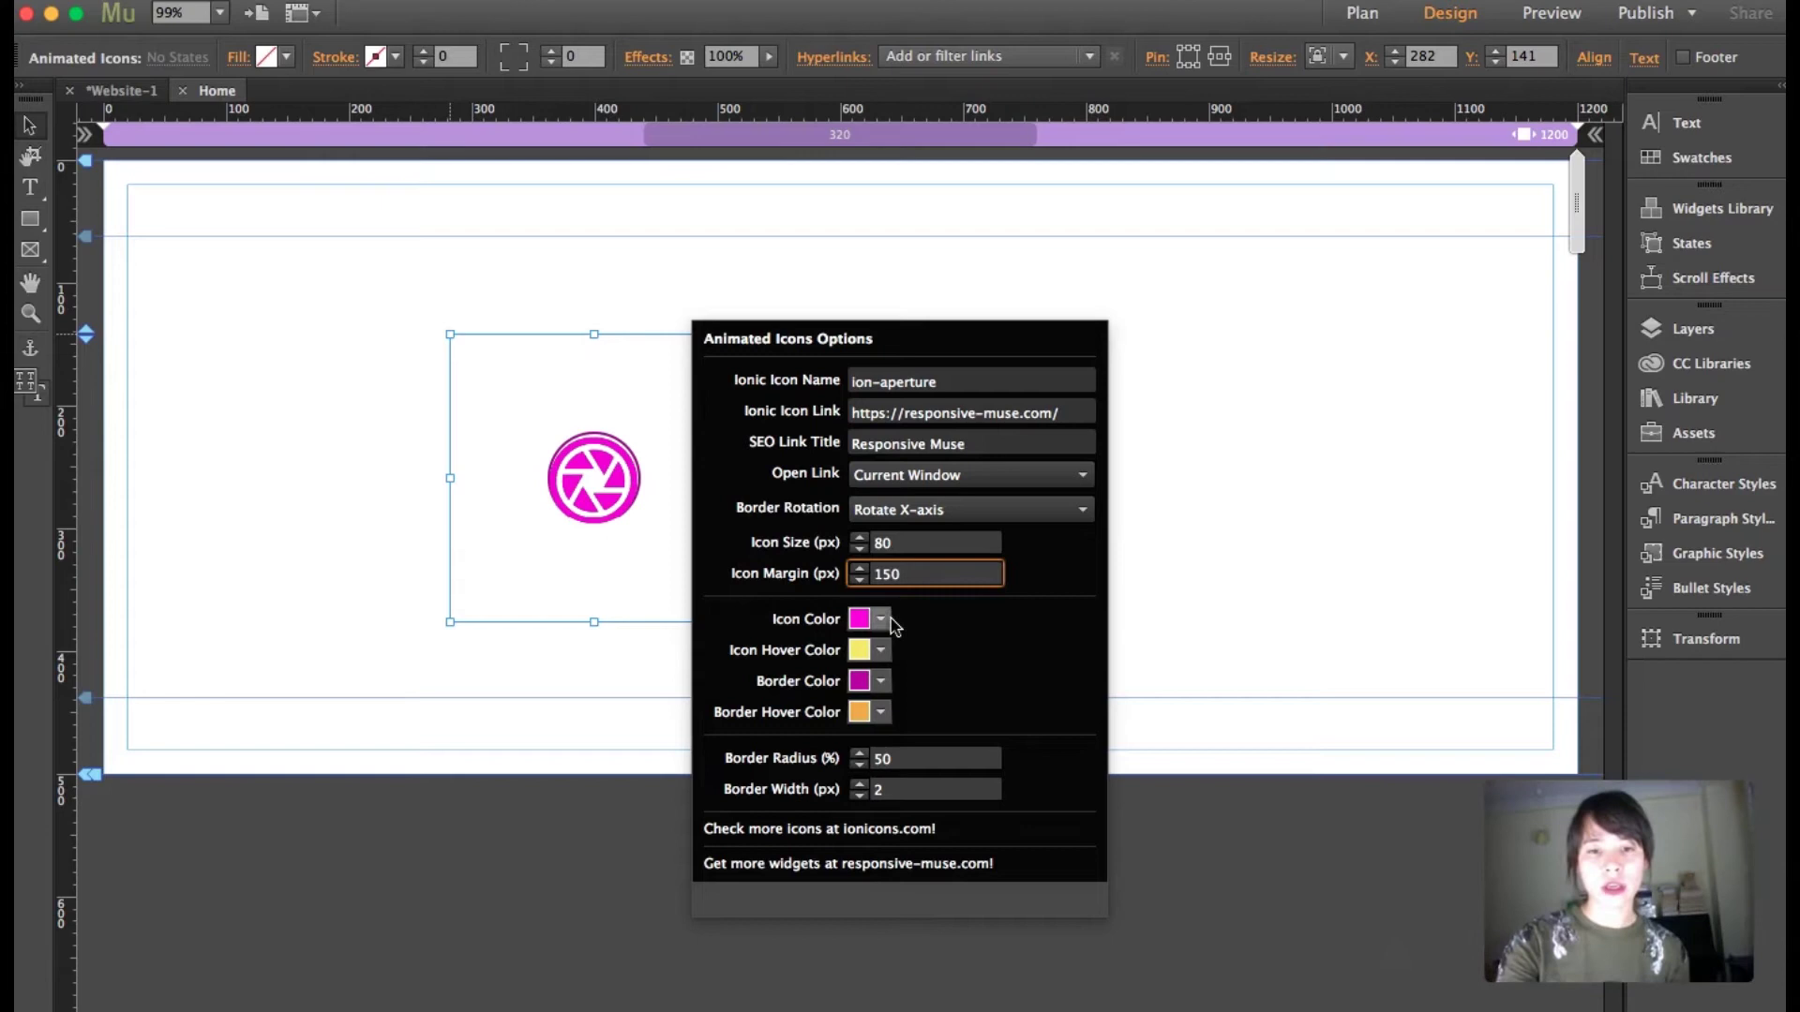
left_click(860, 620)
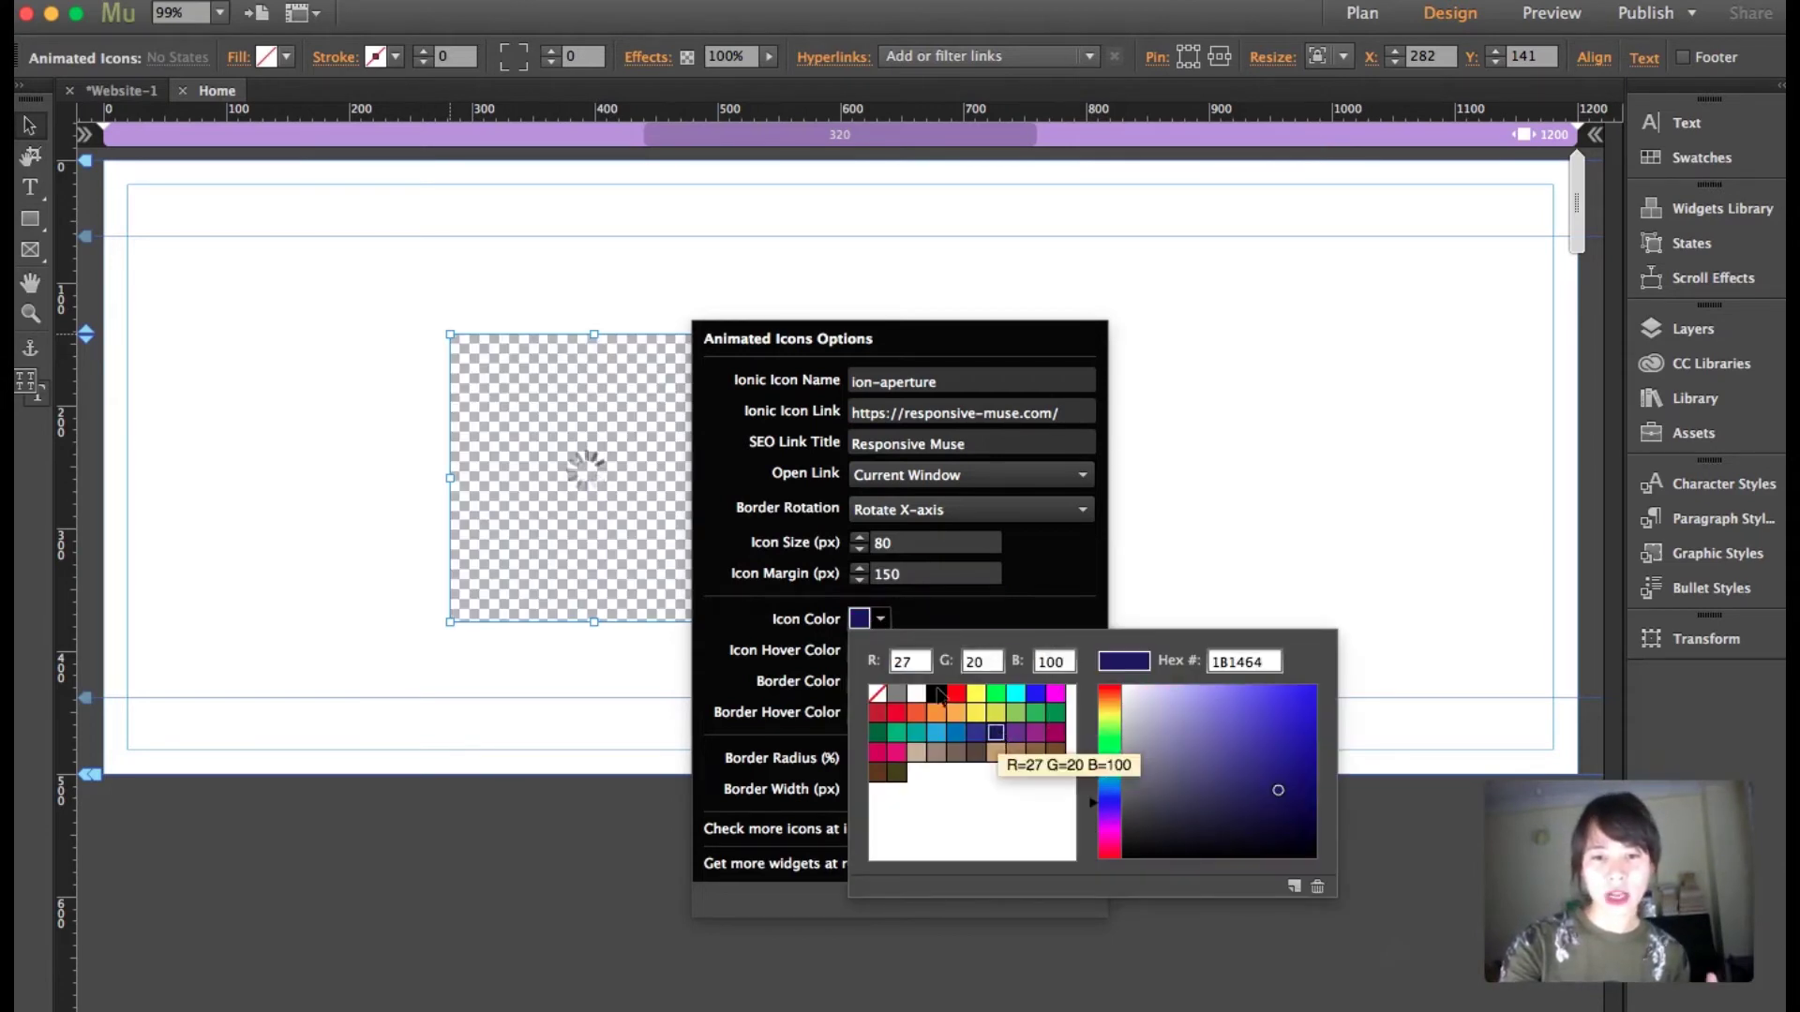
- Set icon colour dark blue, icon hover blue, border pink and border hover orange
left_click(999, 738)
left_click(881, 652)
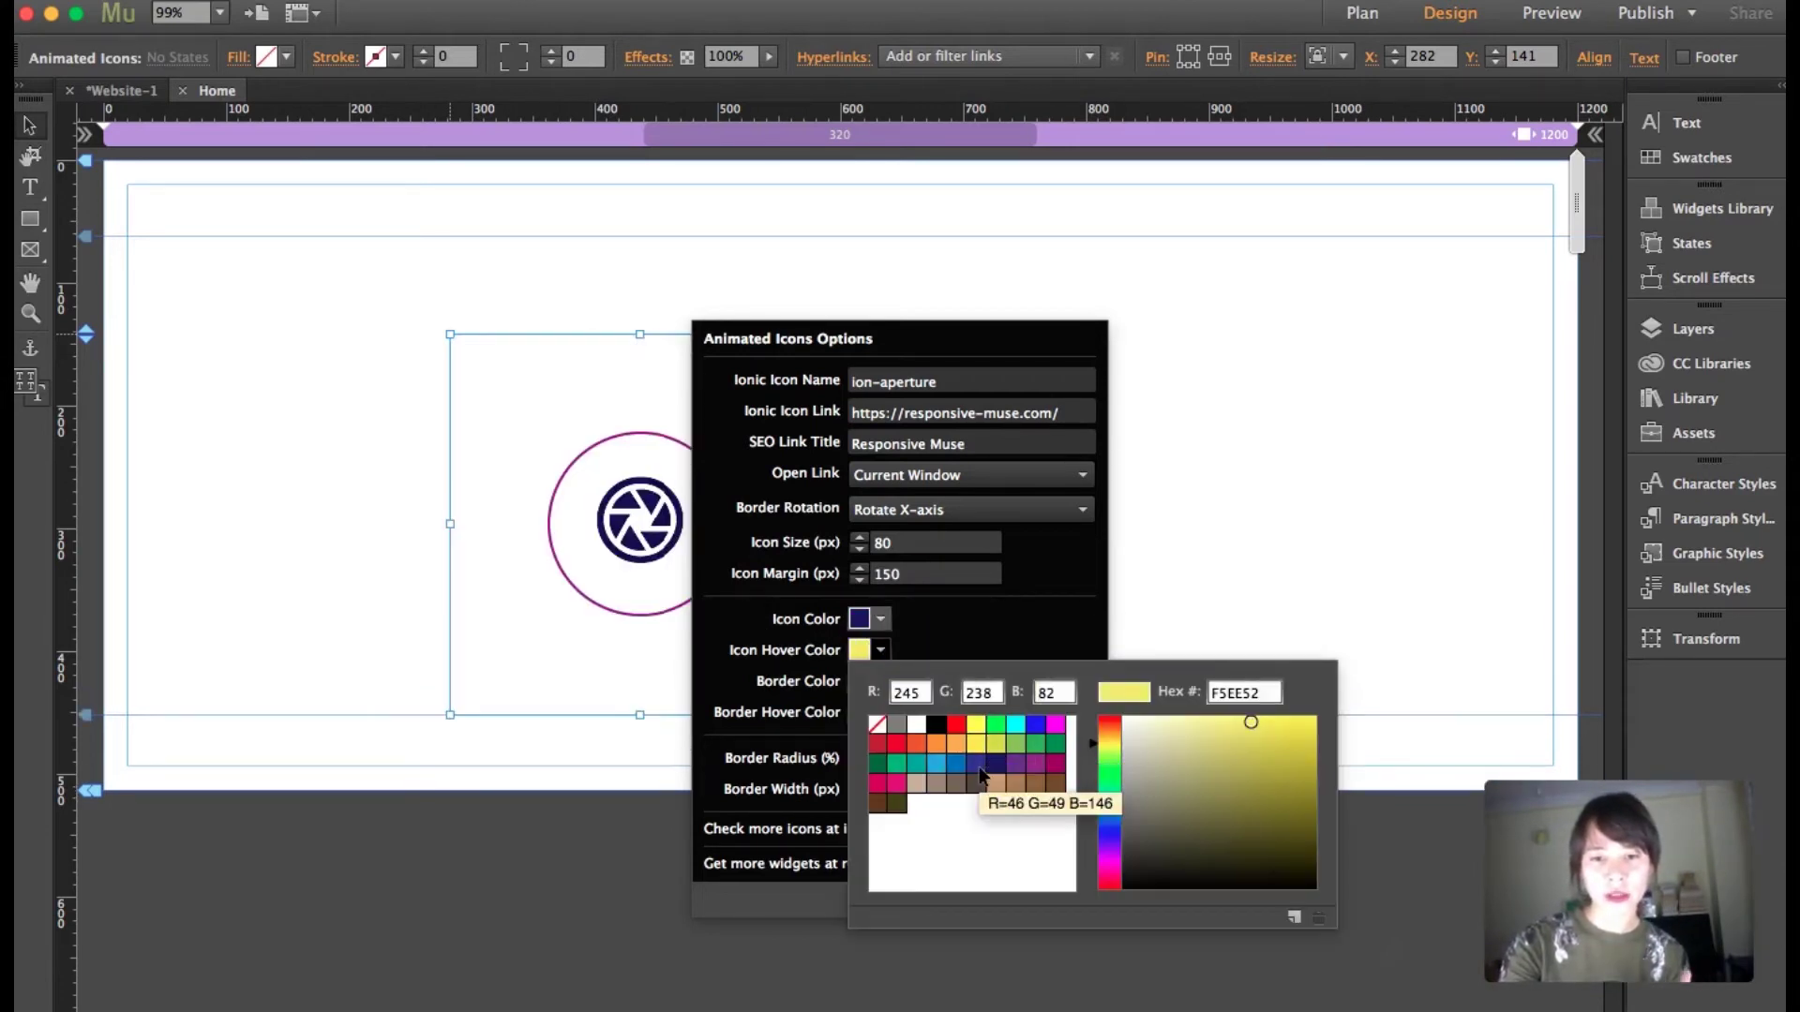
left_click(956, 764)
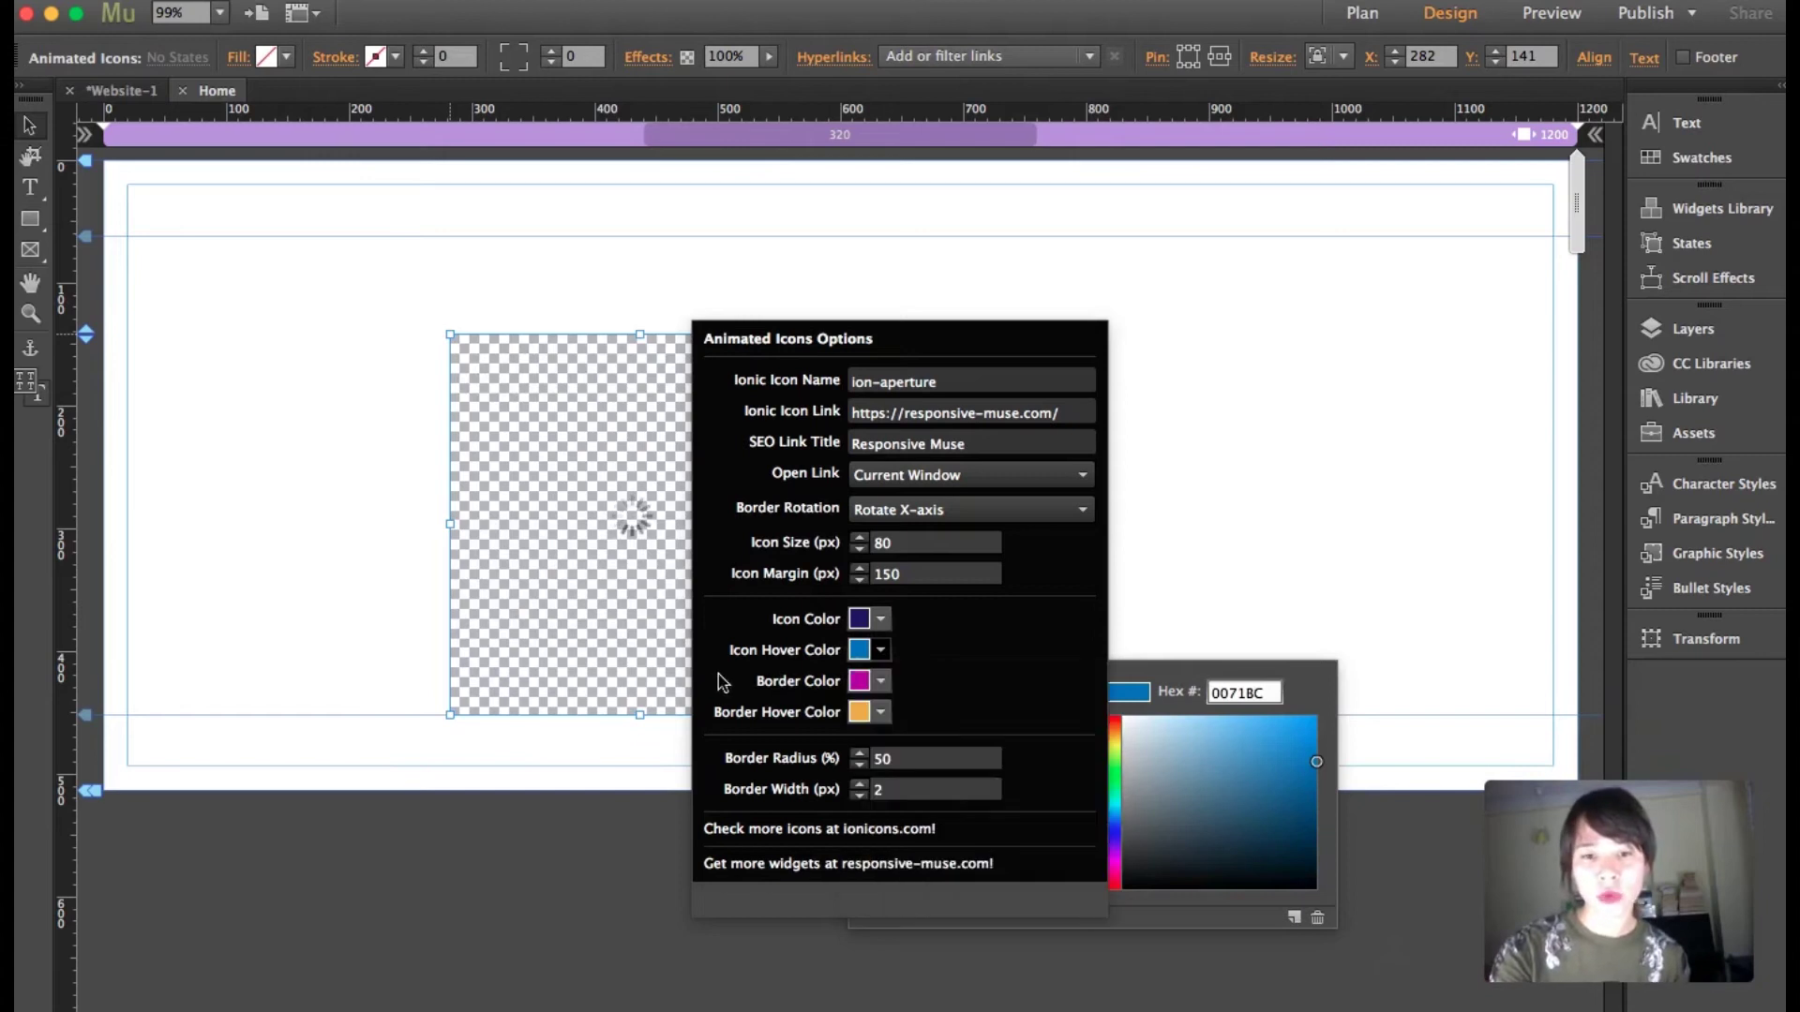
left_click(880, 681)
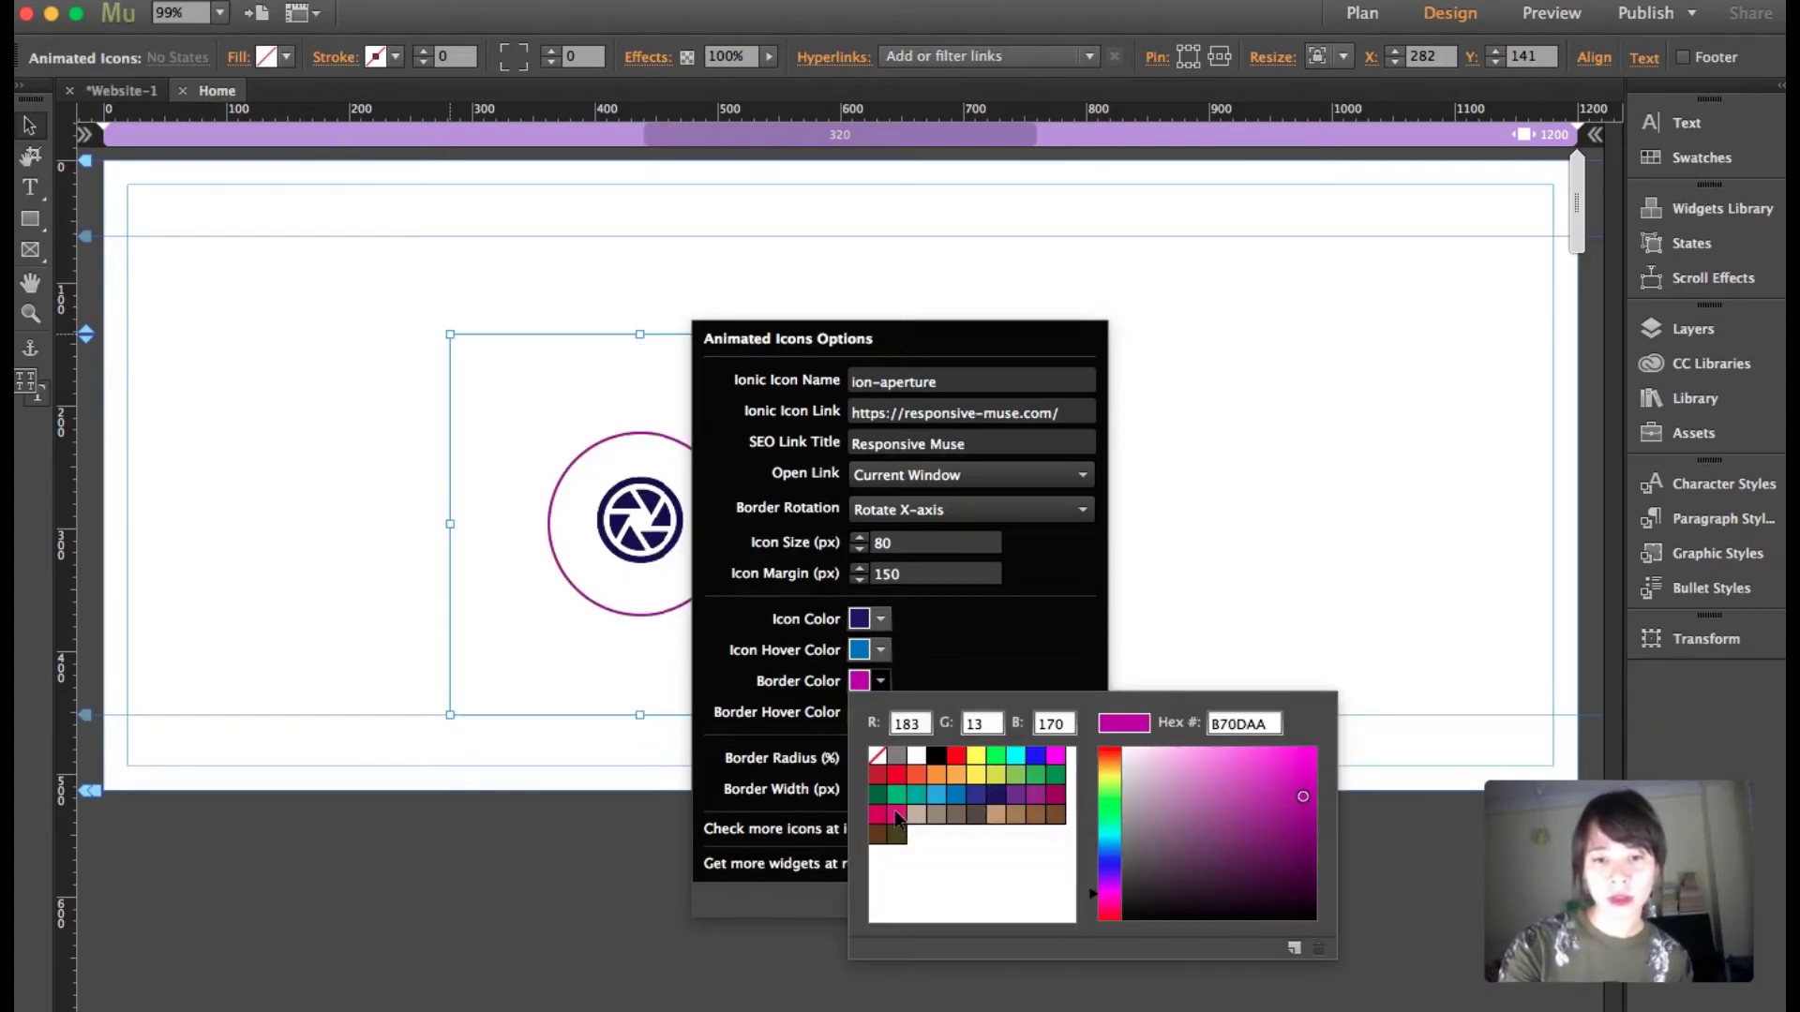
left_click(896, 814)
left_click(881, 713)
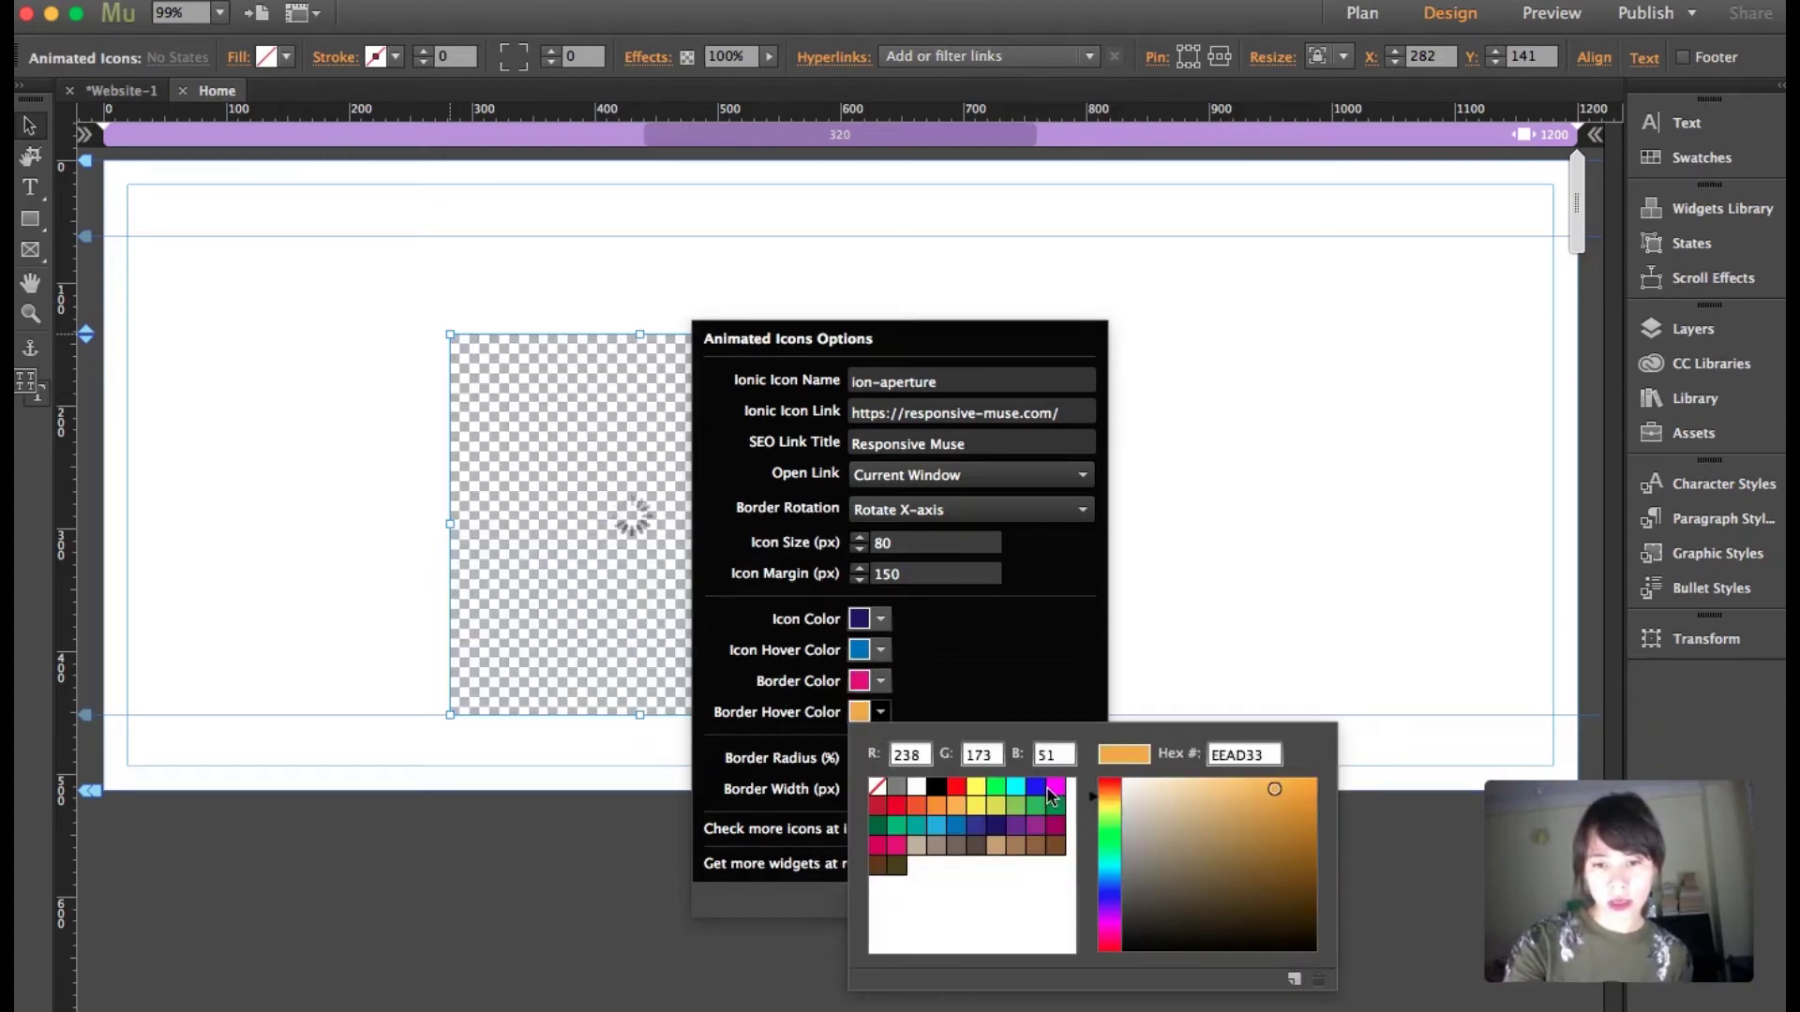
left_click(820, 748)
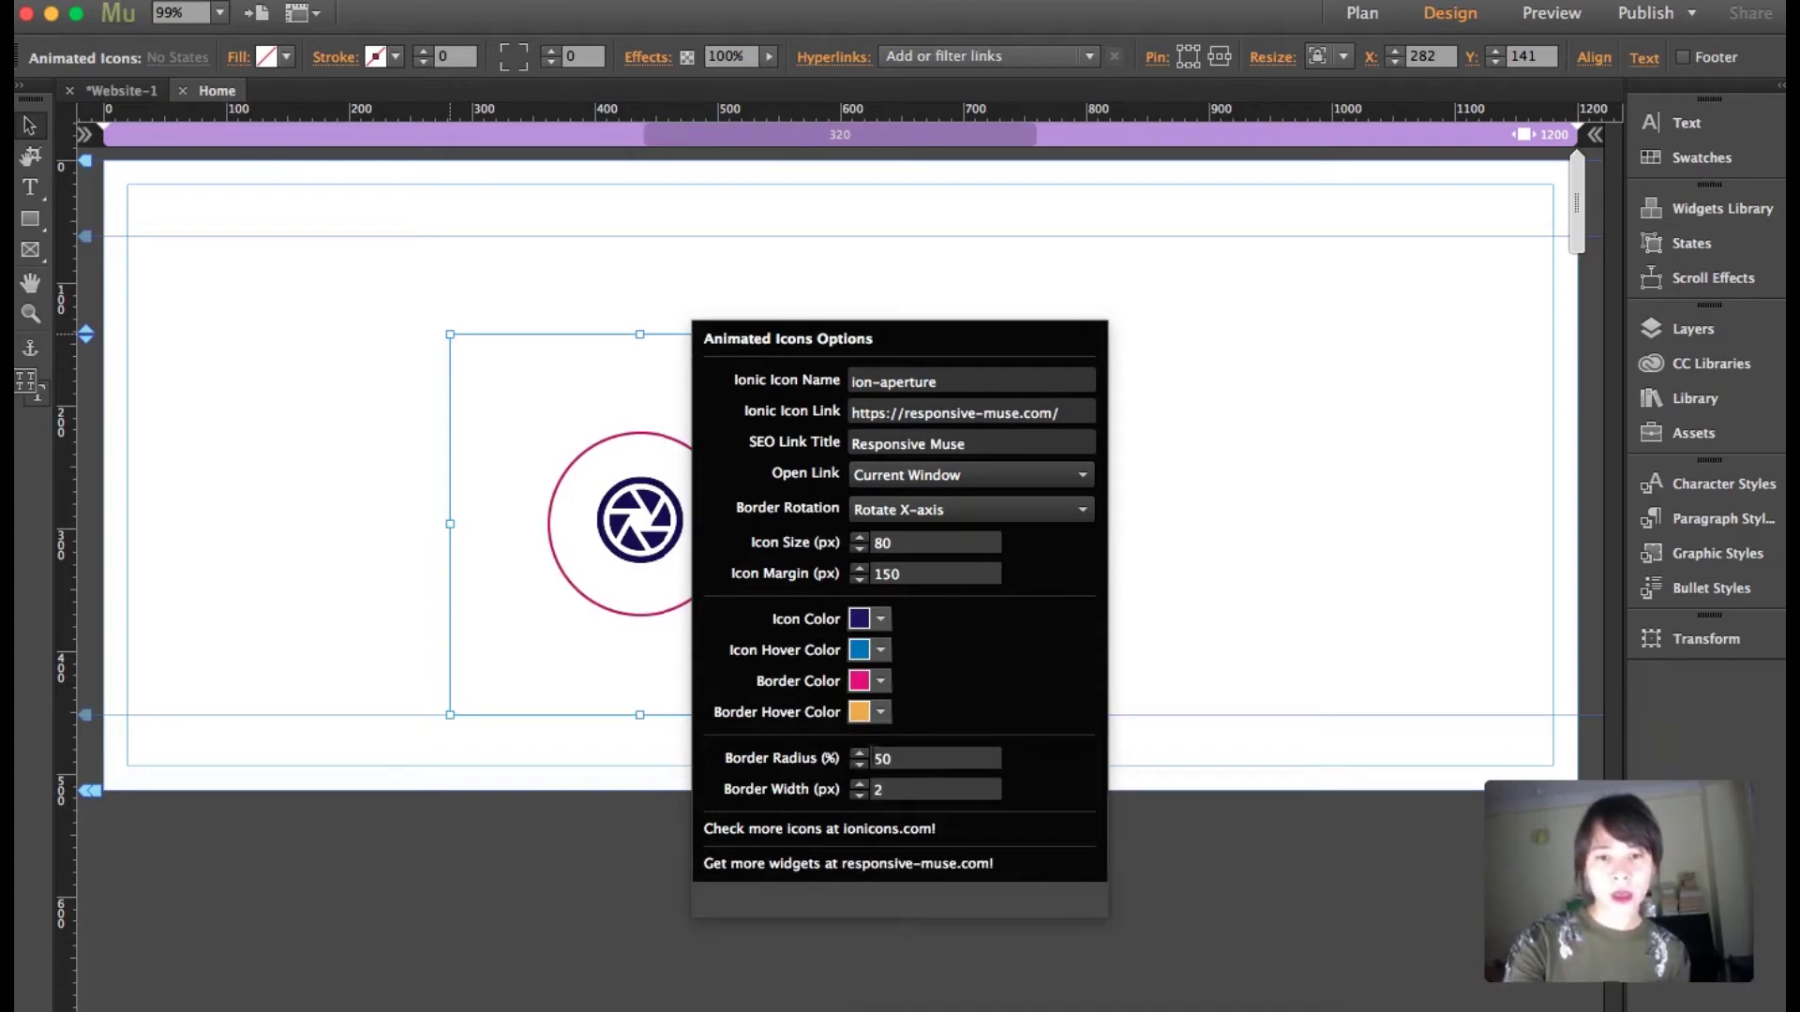
- Set the border width to 10 px and close the options panel
left_click(978, 754)
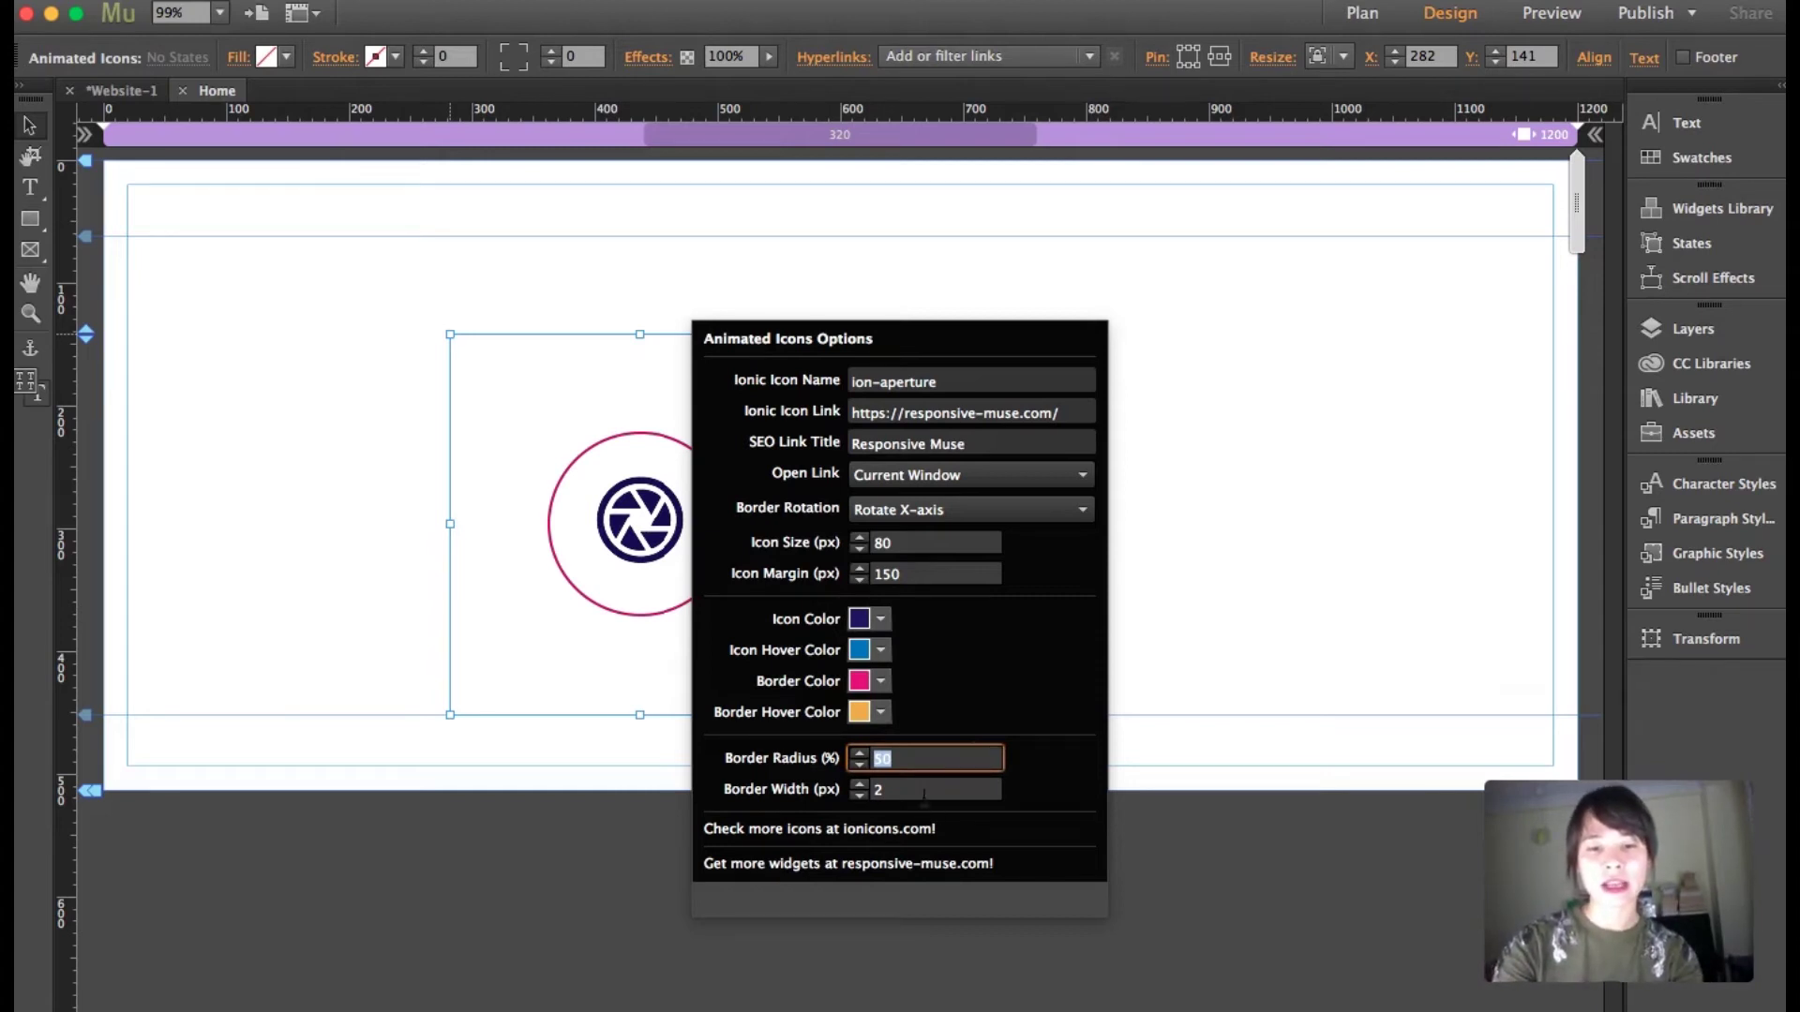
left_click(924, 790)
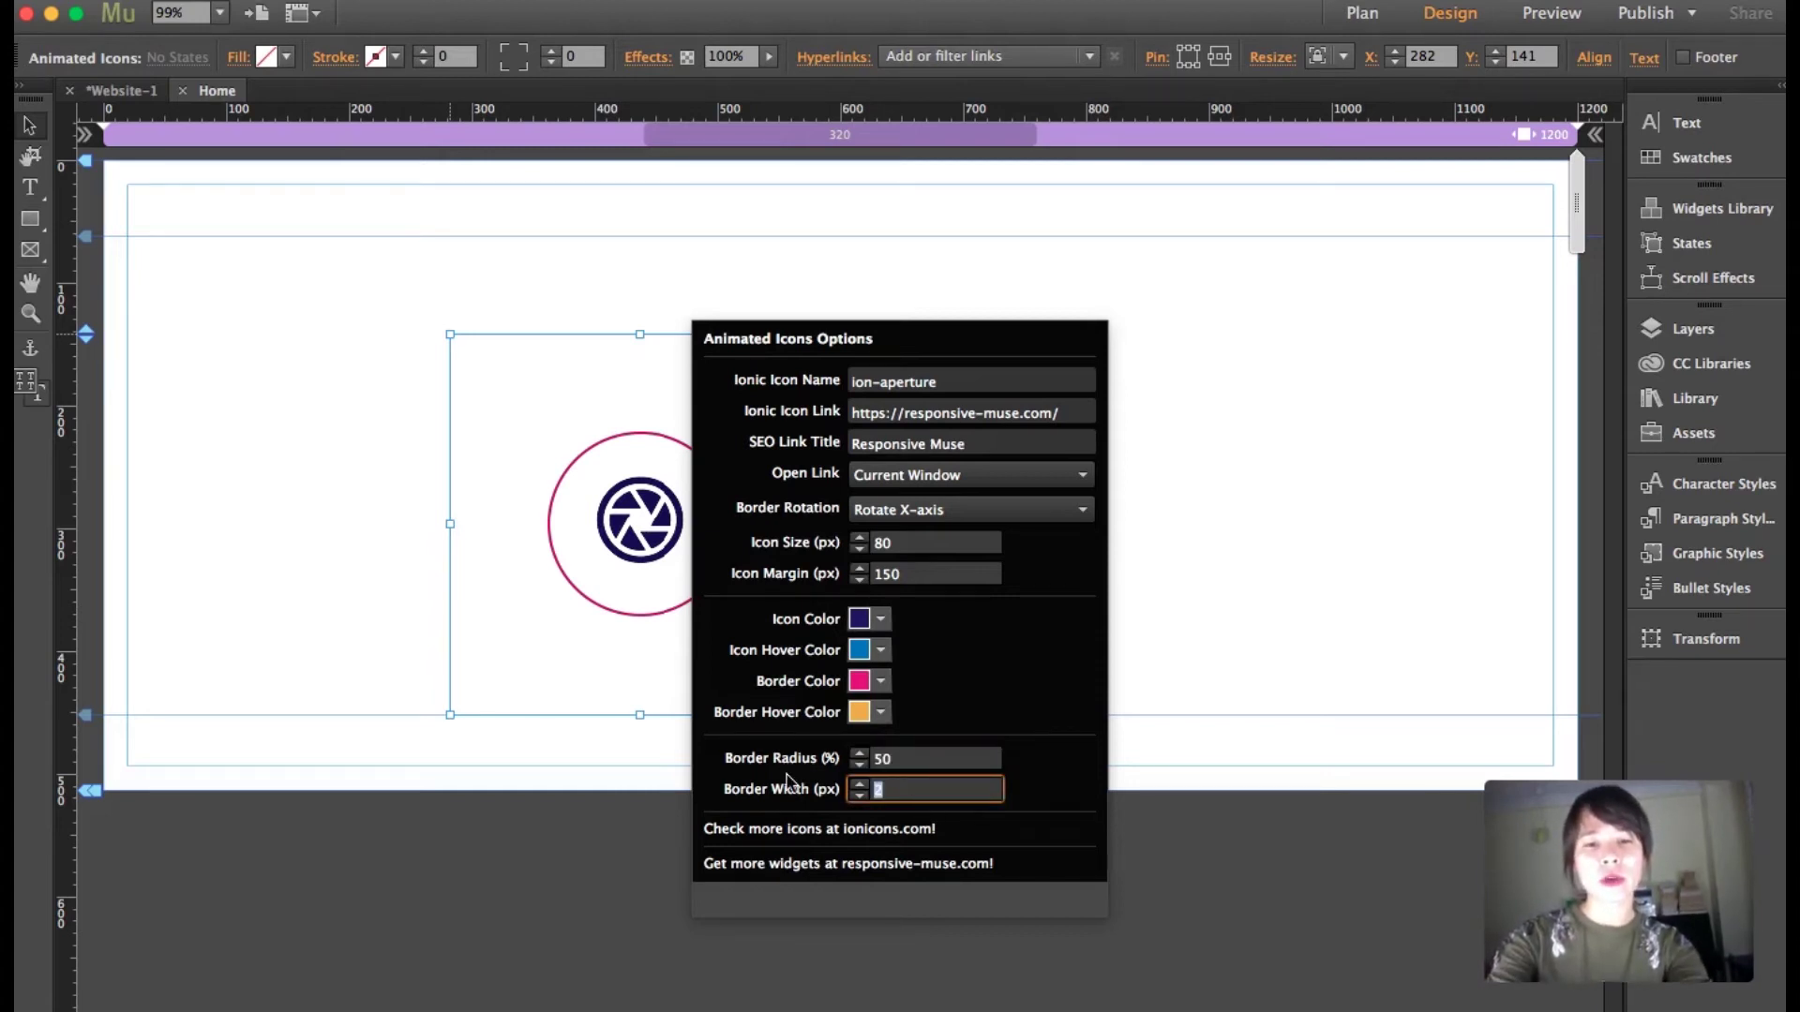
left_click(1256, 629)
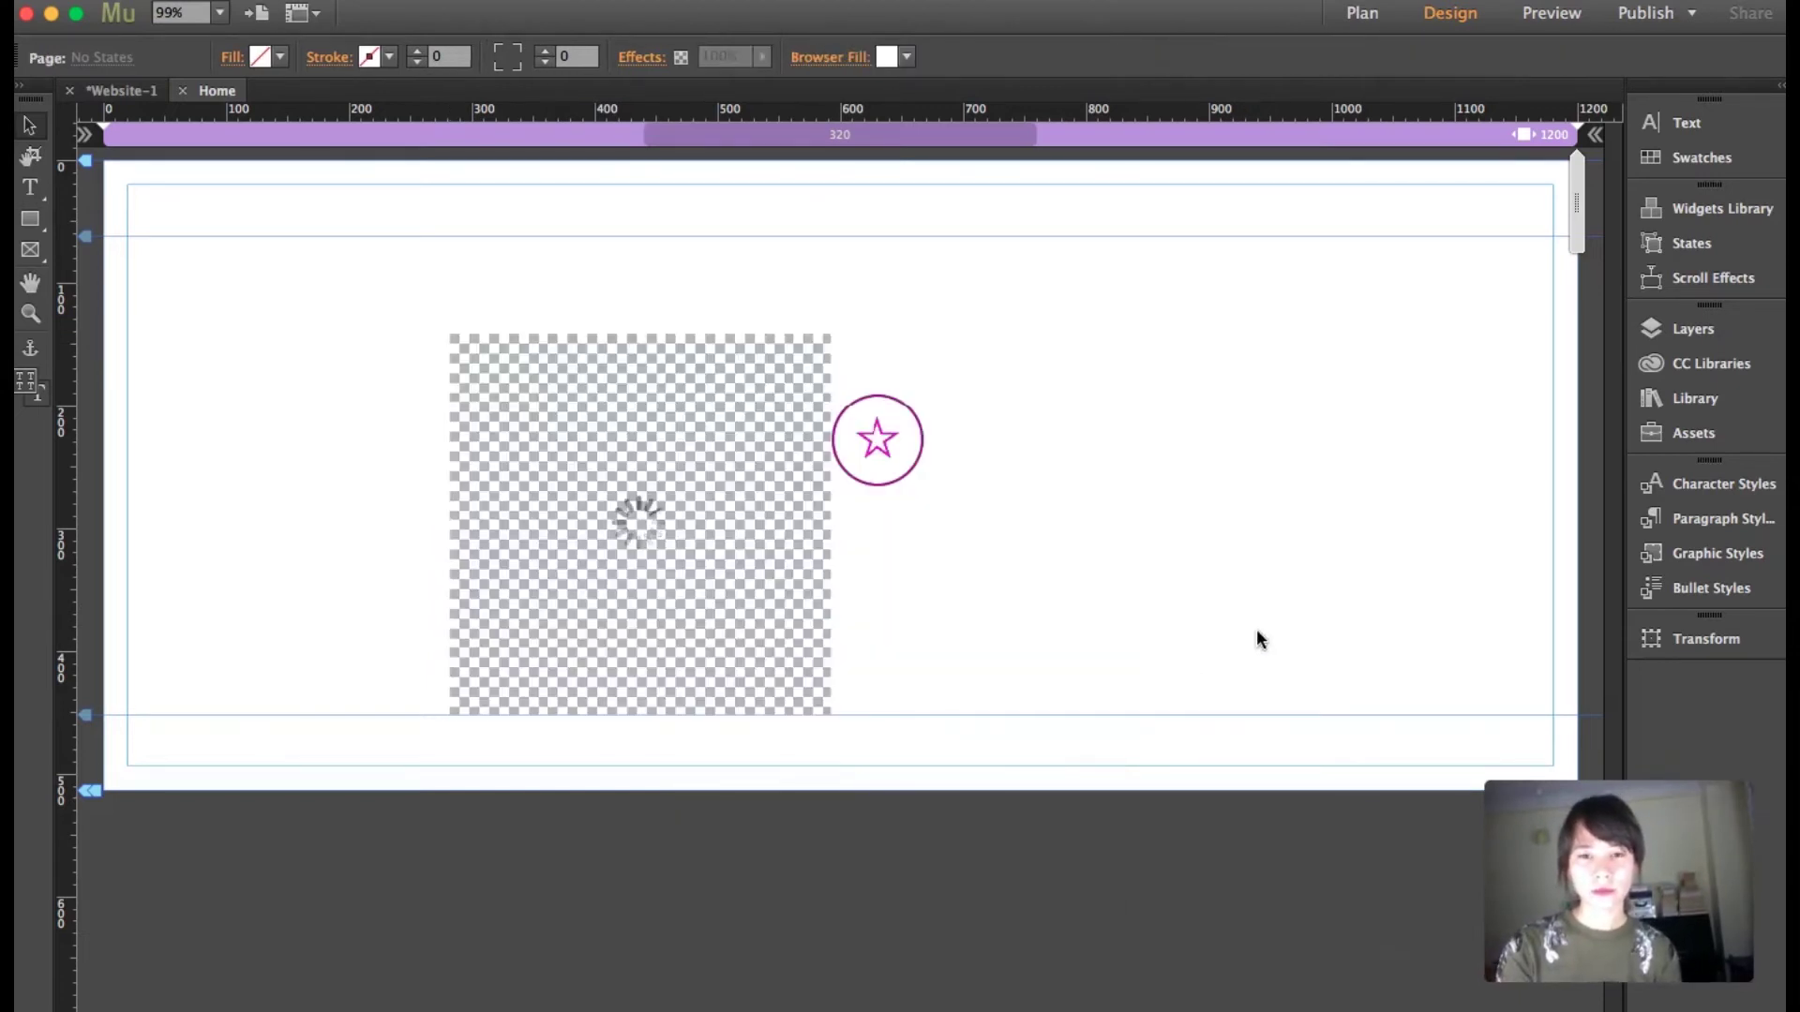
- Move the aperture widget left and up, then open the star widget's Animated Icons Options
left_click(733, 551)
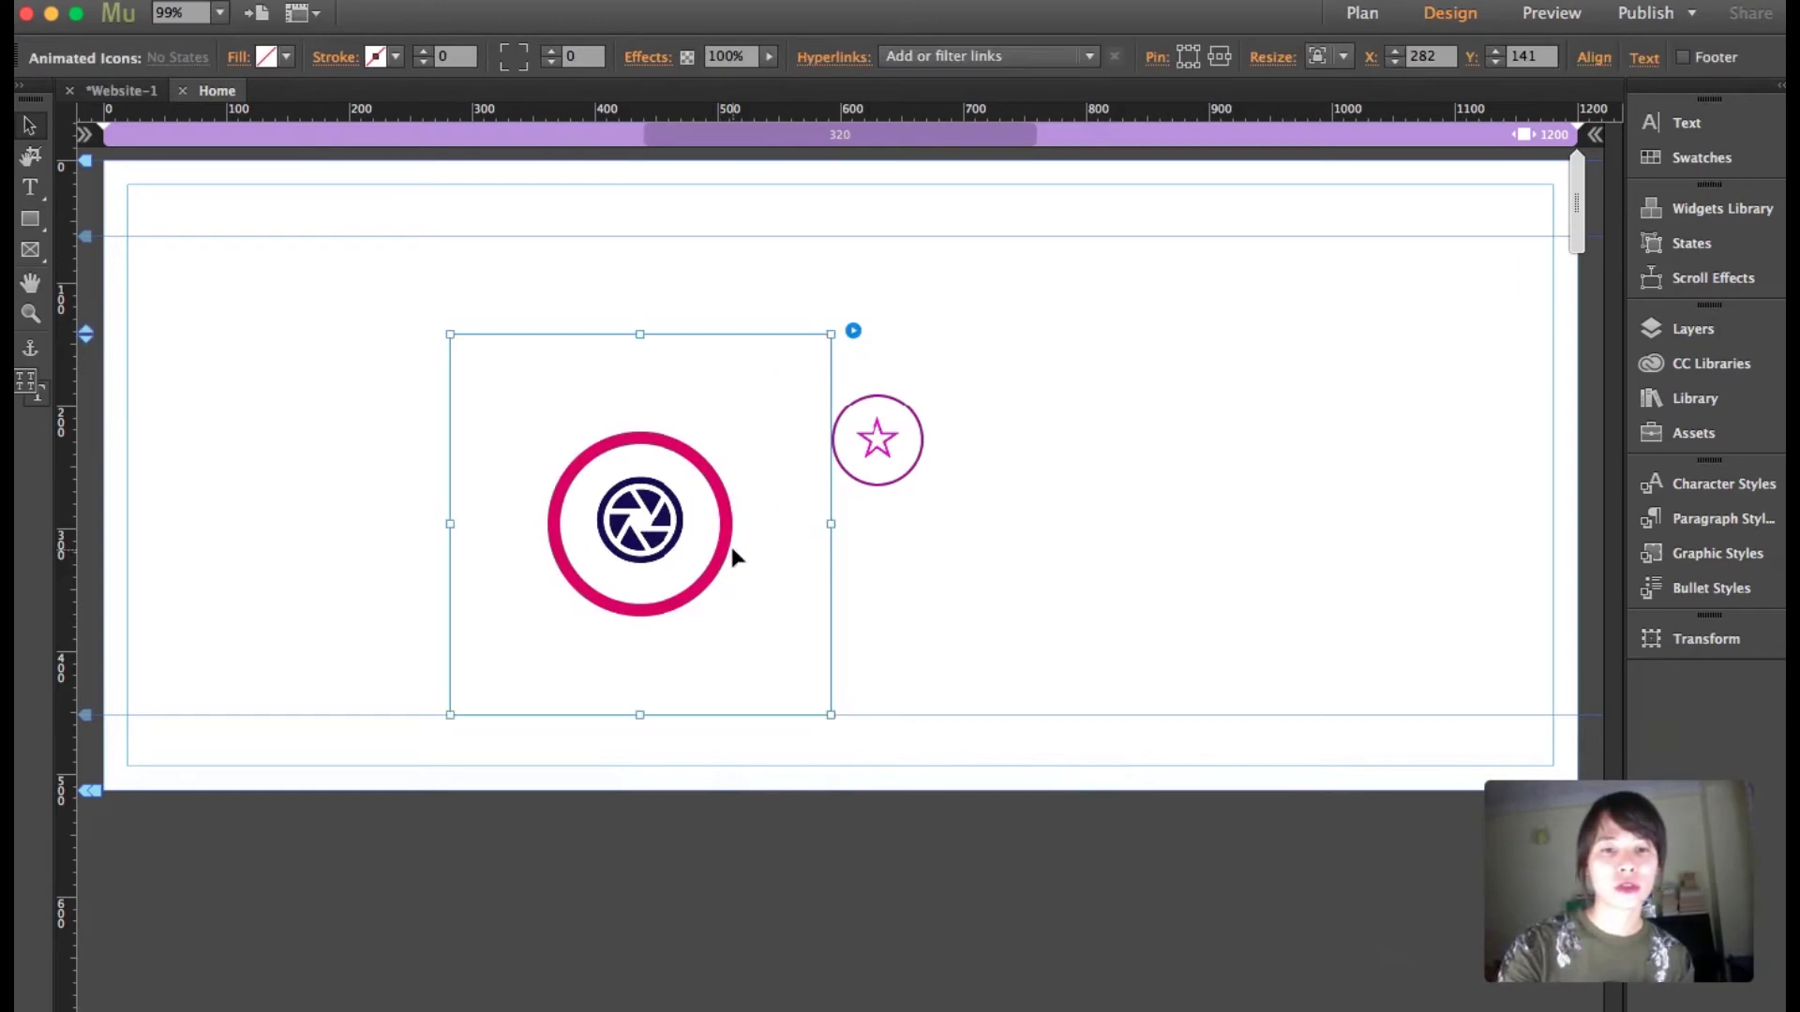
left_click_drag(731, 556, 540, 474)
left_click(921, 458)
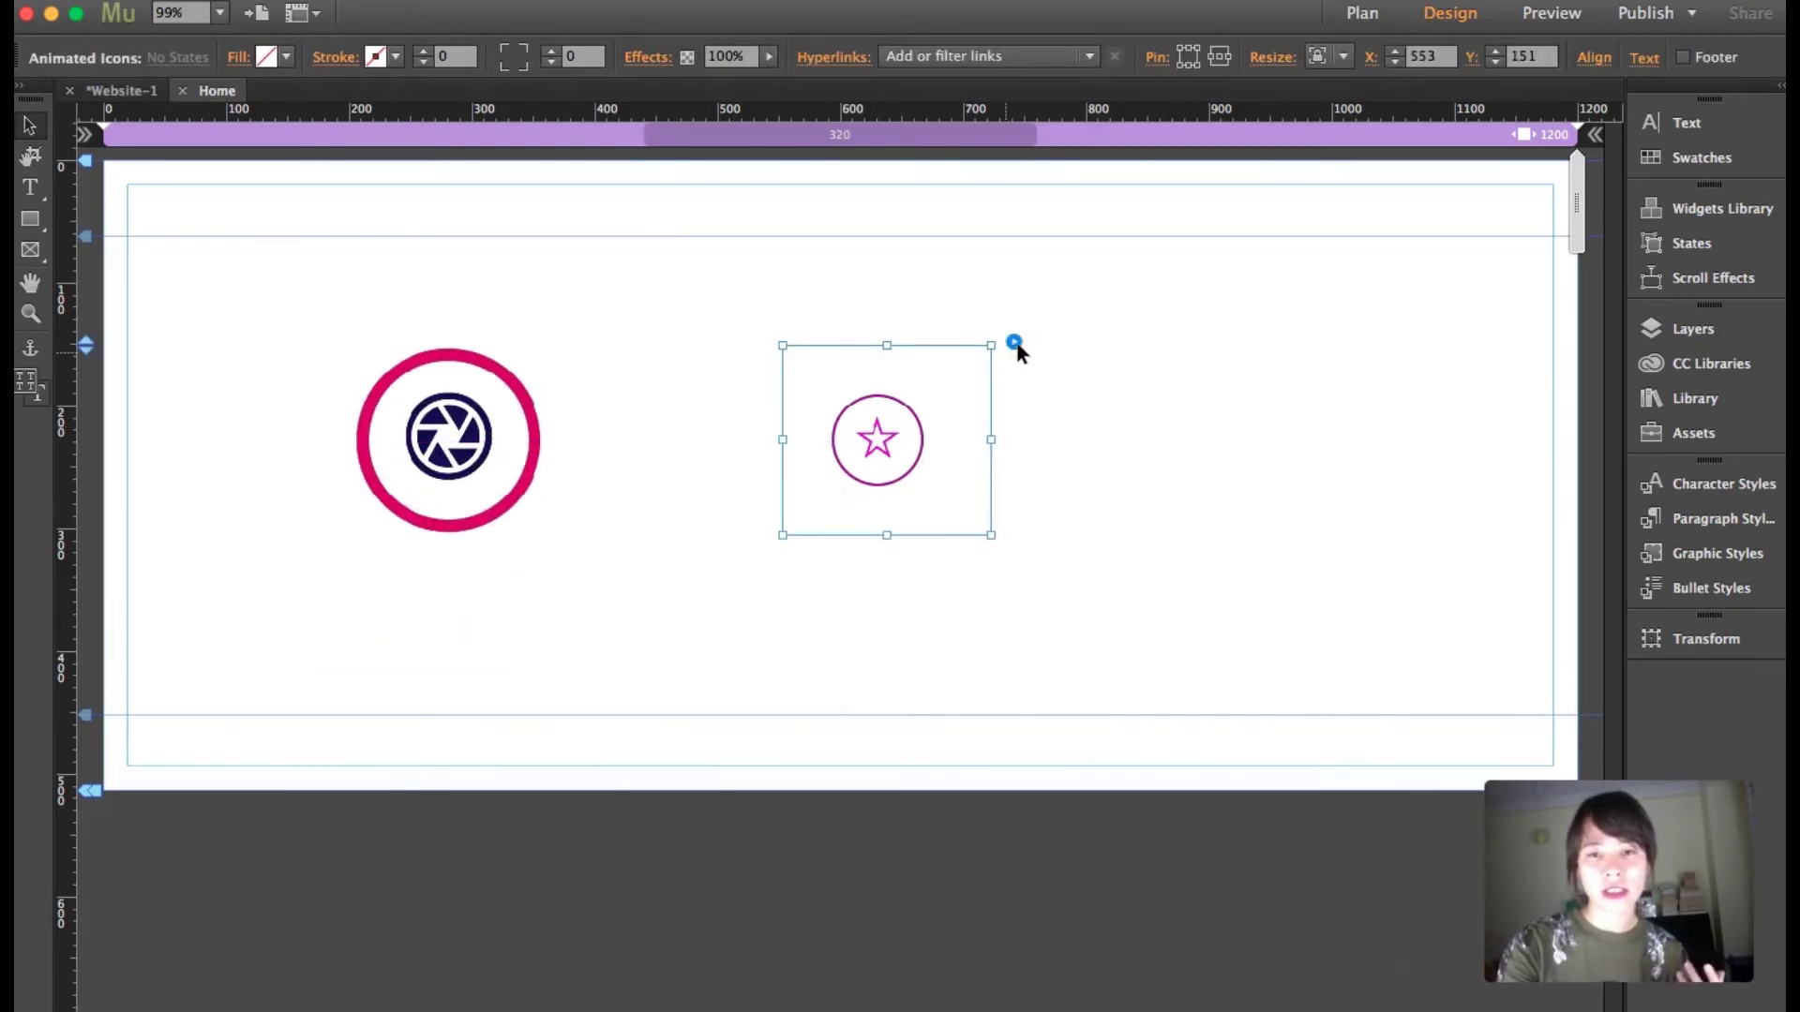
left_click(1014, 343)
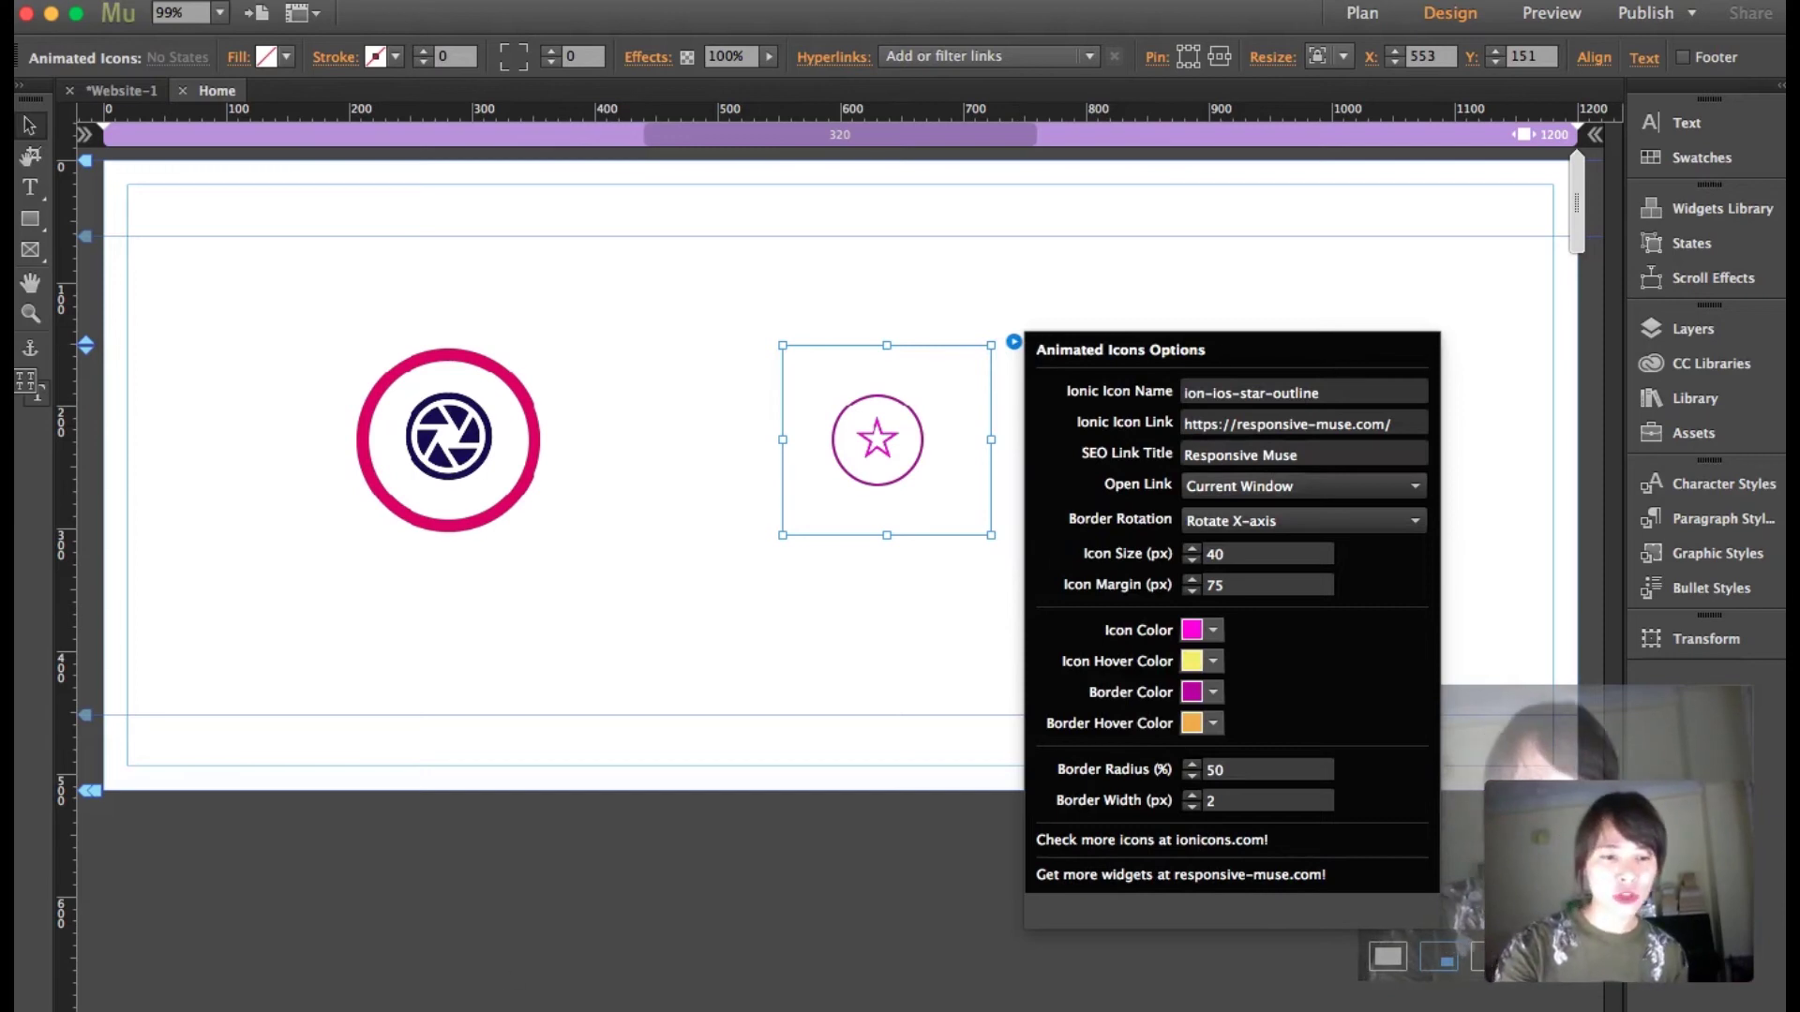
- Select the ion-beer class name on the Ionicons cheatsheet and return to Muse
left_click(228, 992)
scroll(1032, 662, "down", 10)
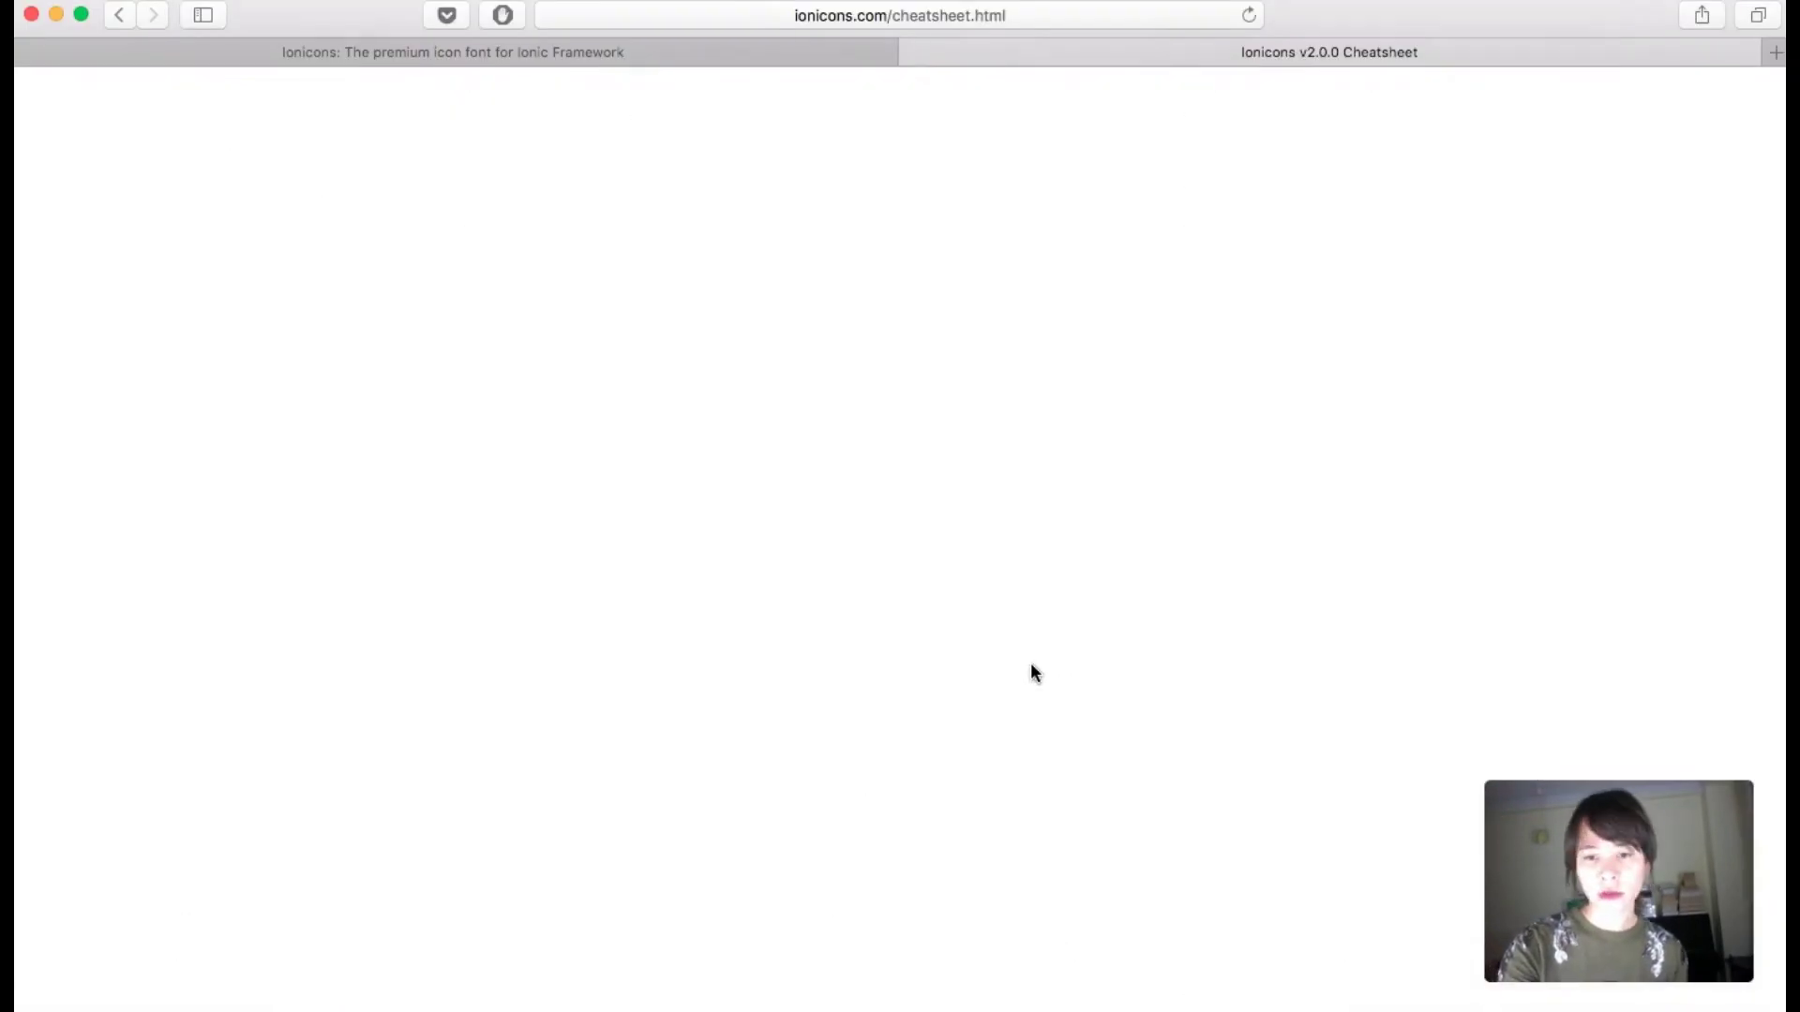
scroll(1034, 671, "down", 20)
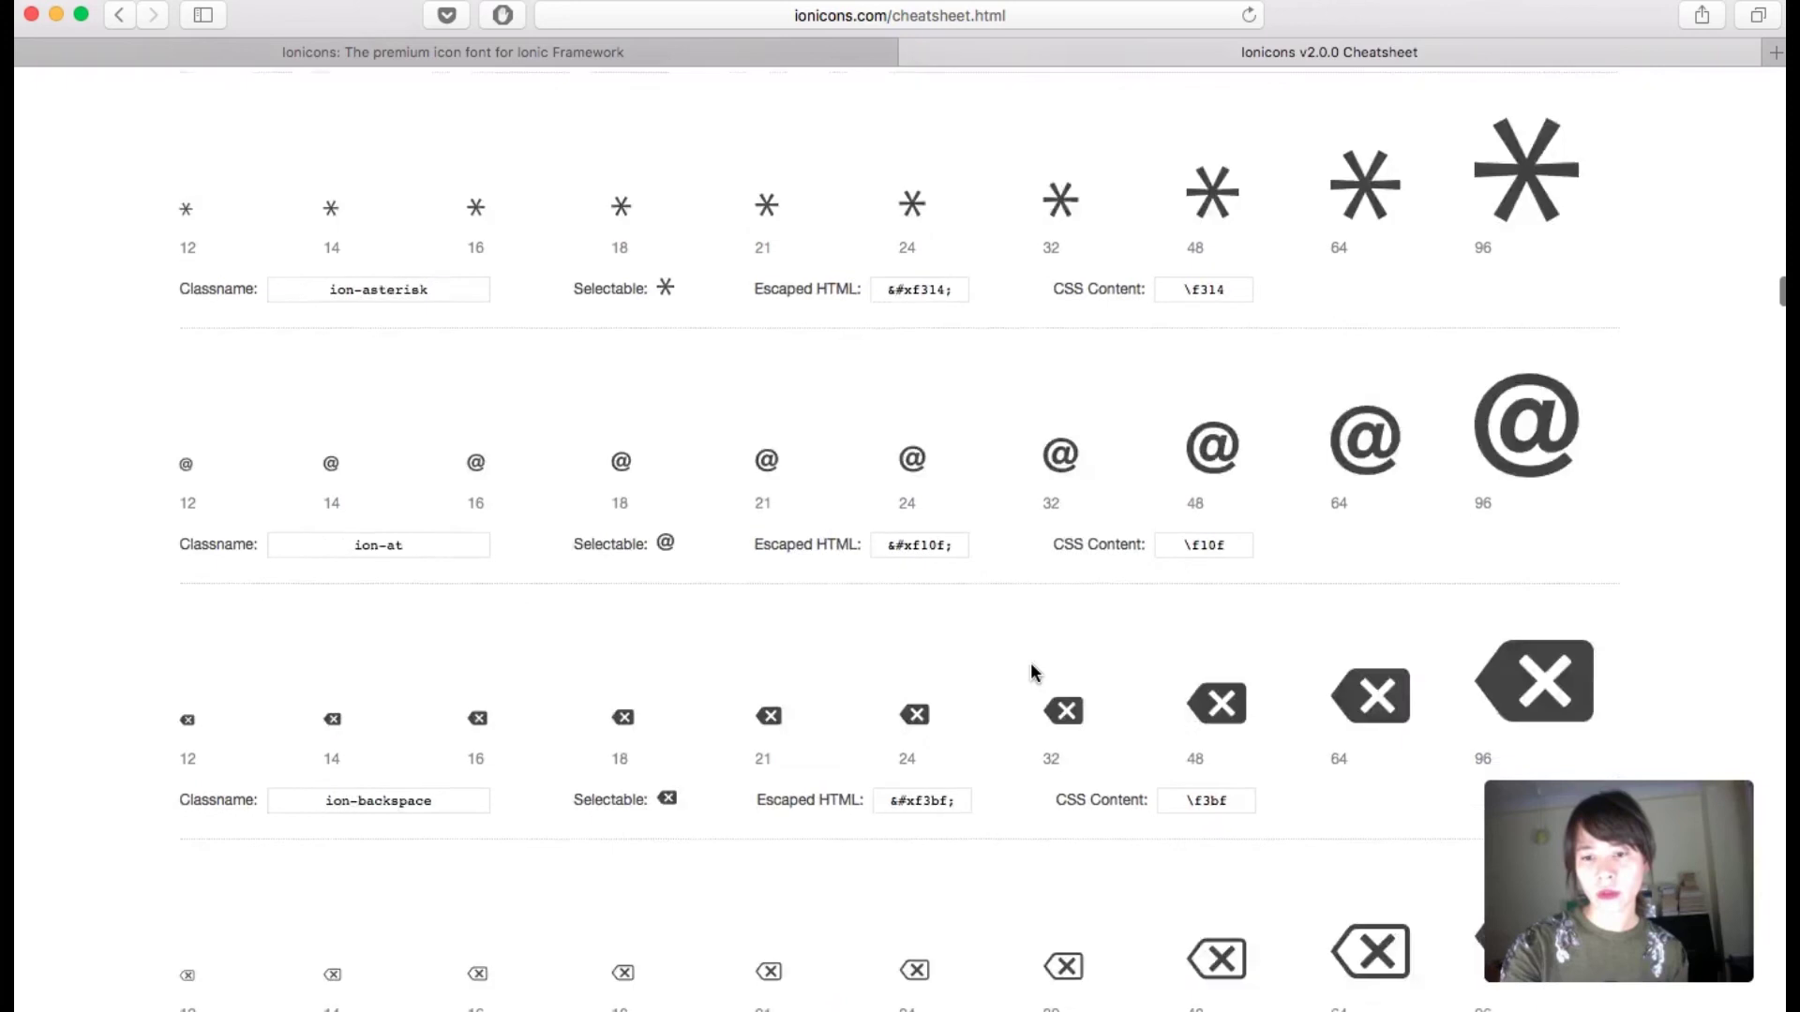
scroll(1031, 661, "down", 10)
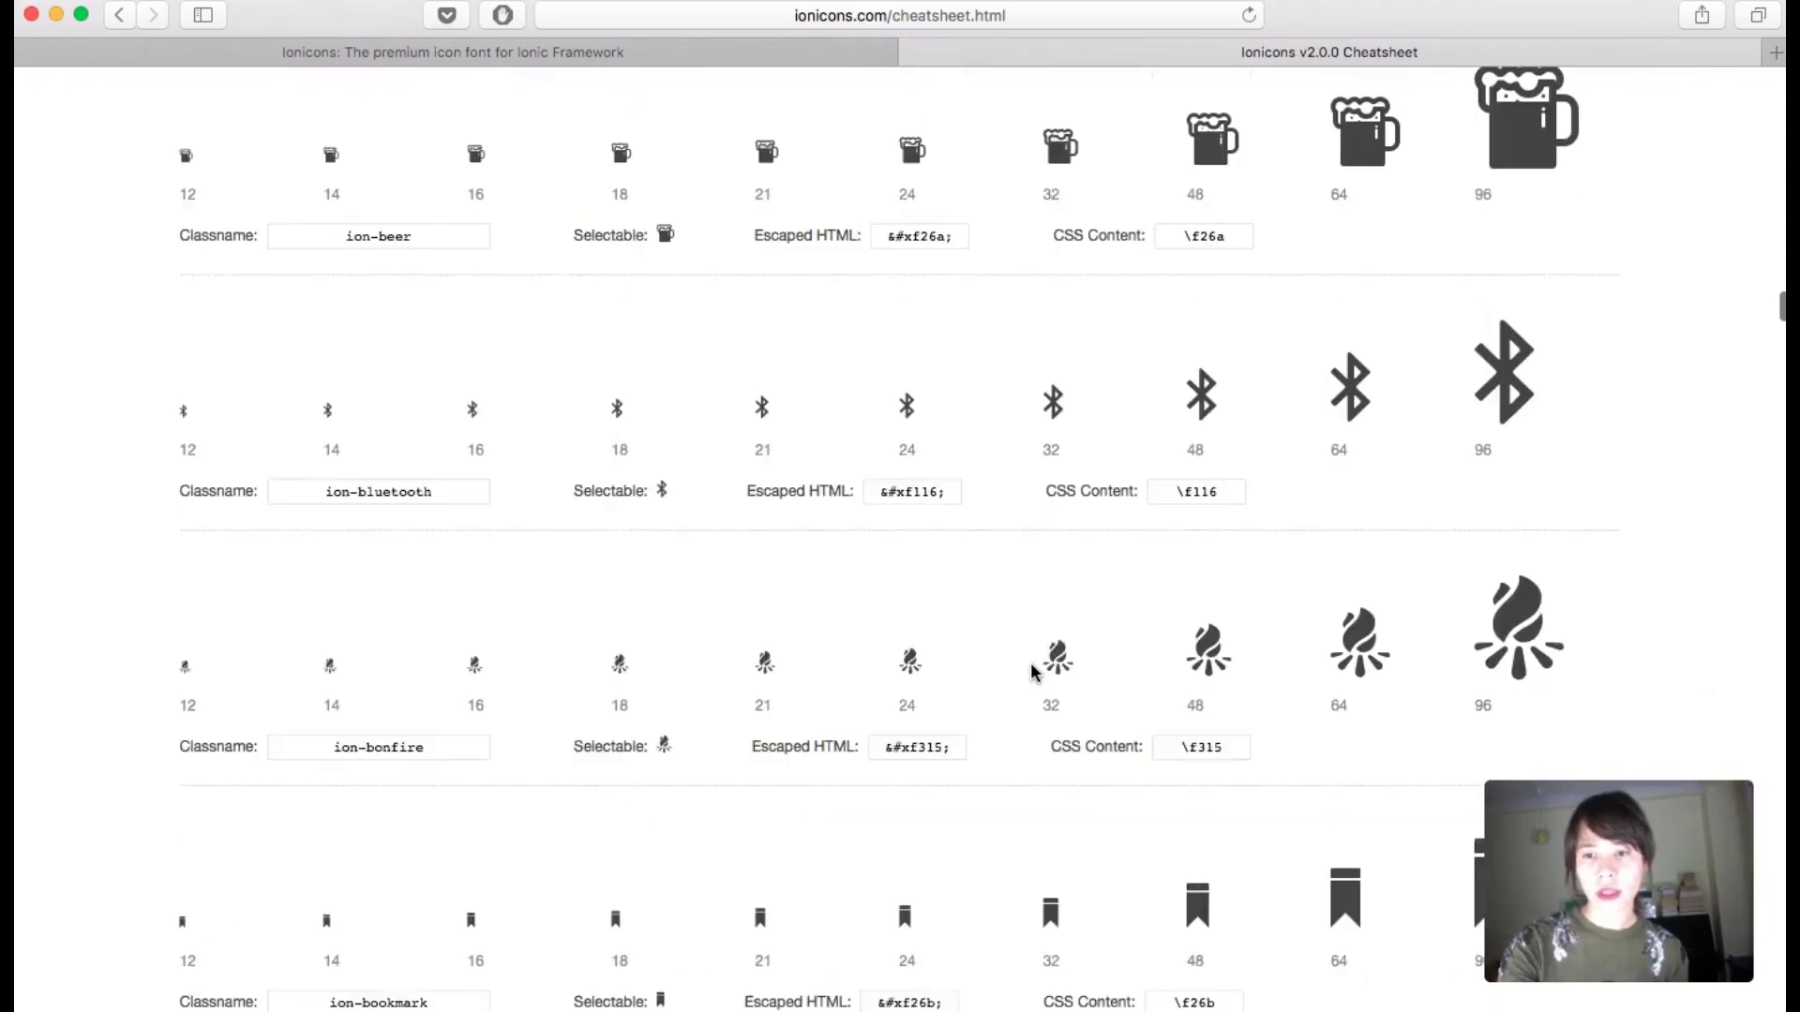
left_click(392, 266)
key("super+c")
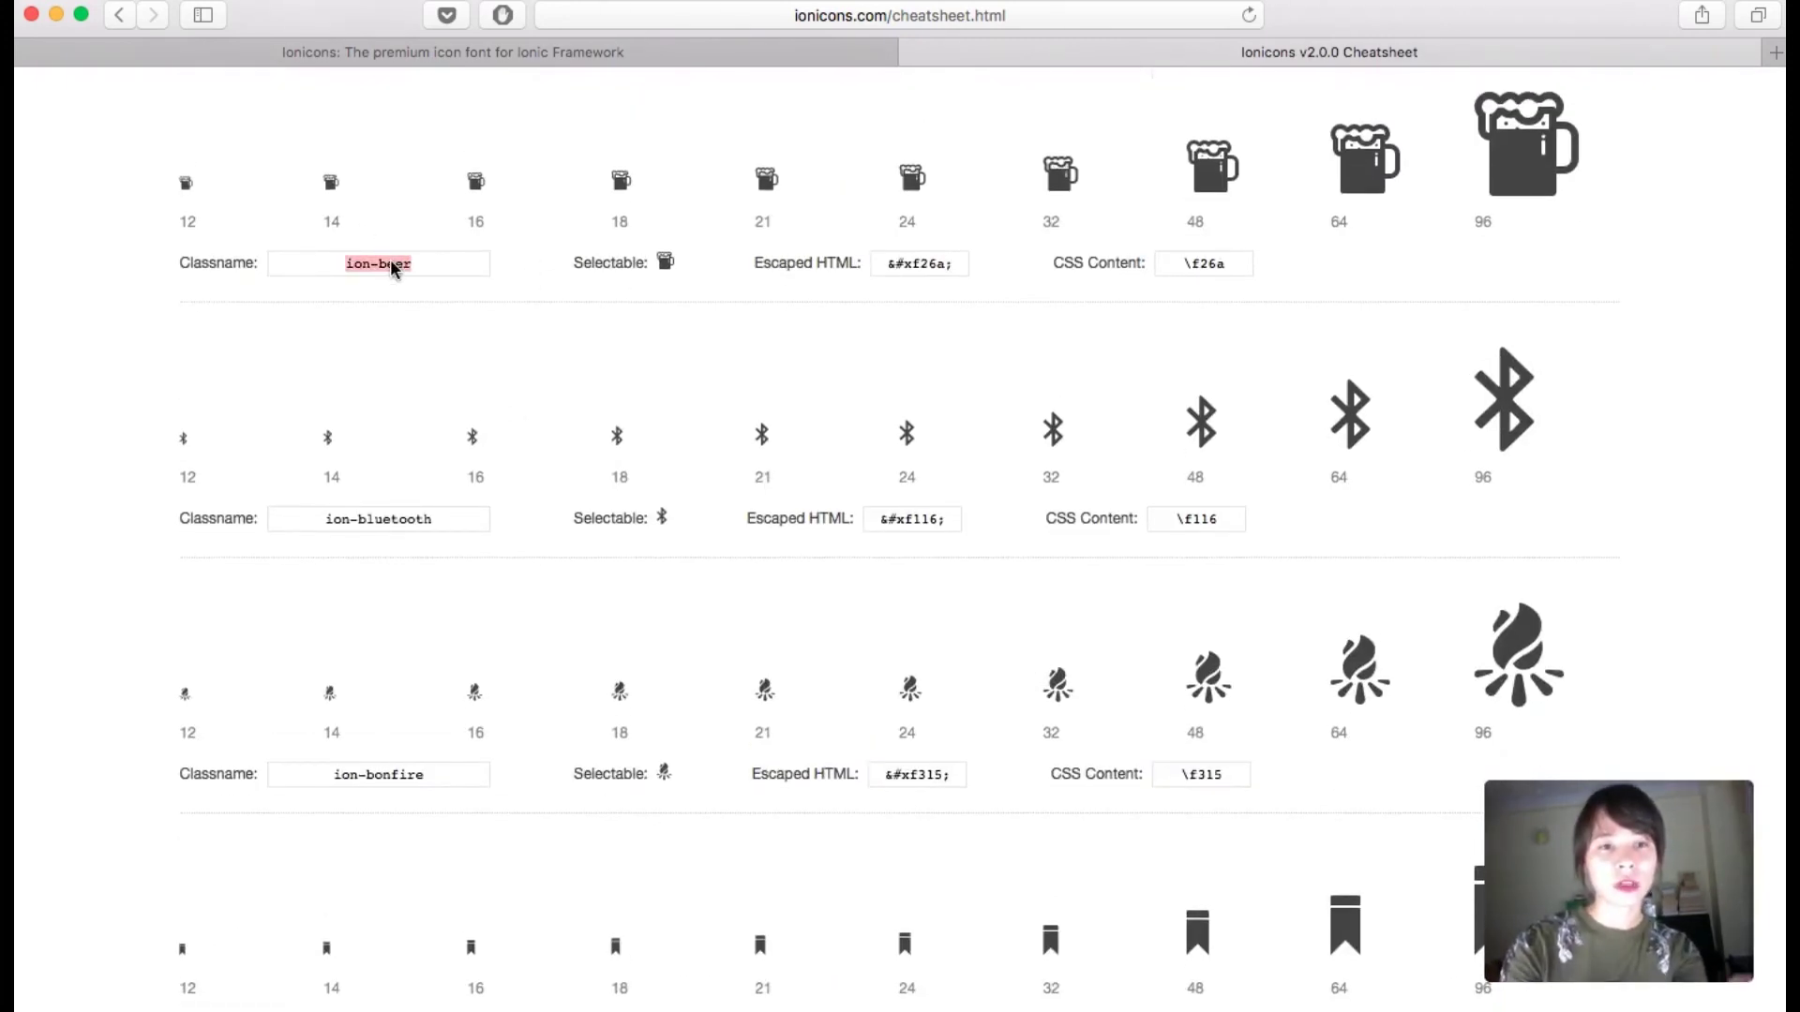
left_click(1257, 1001)
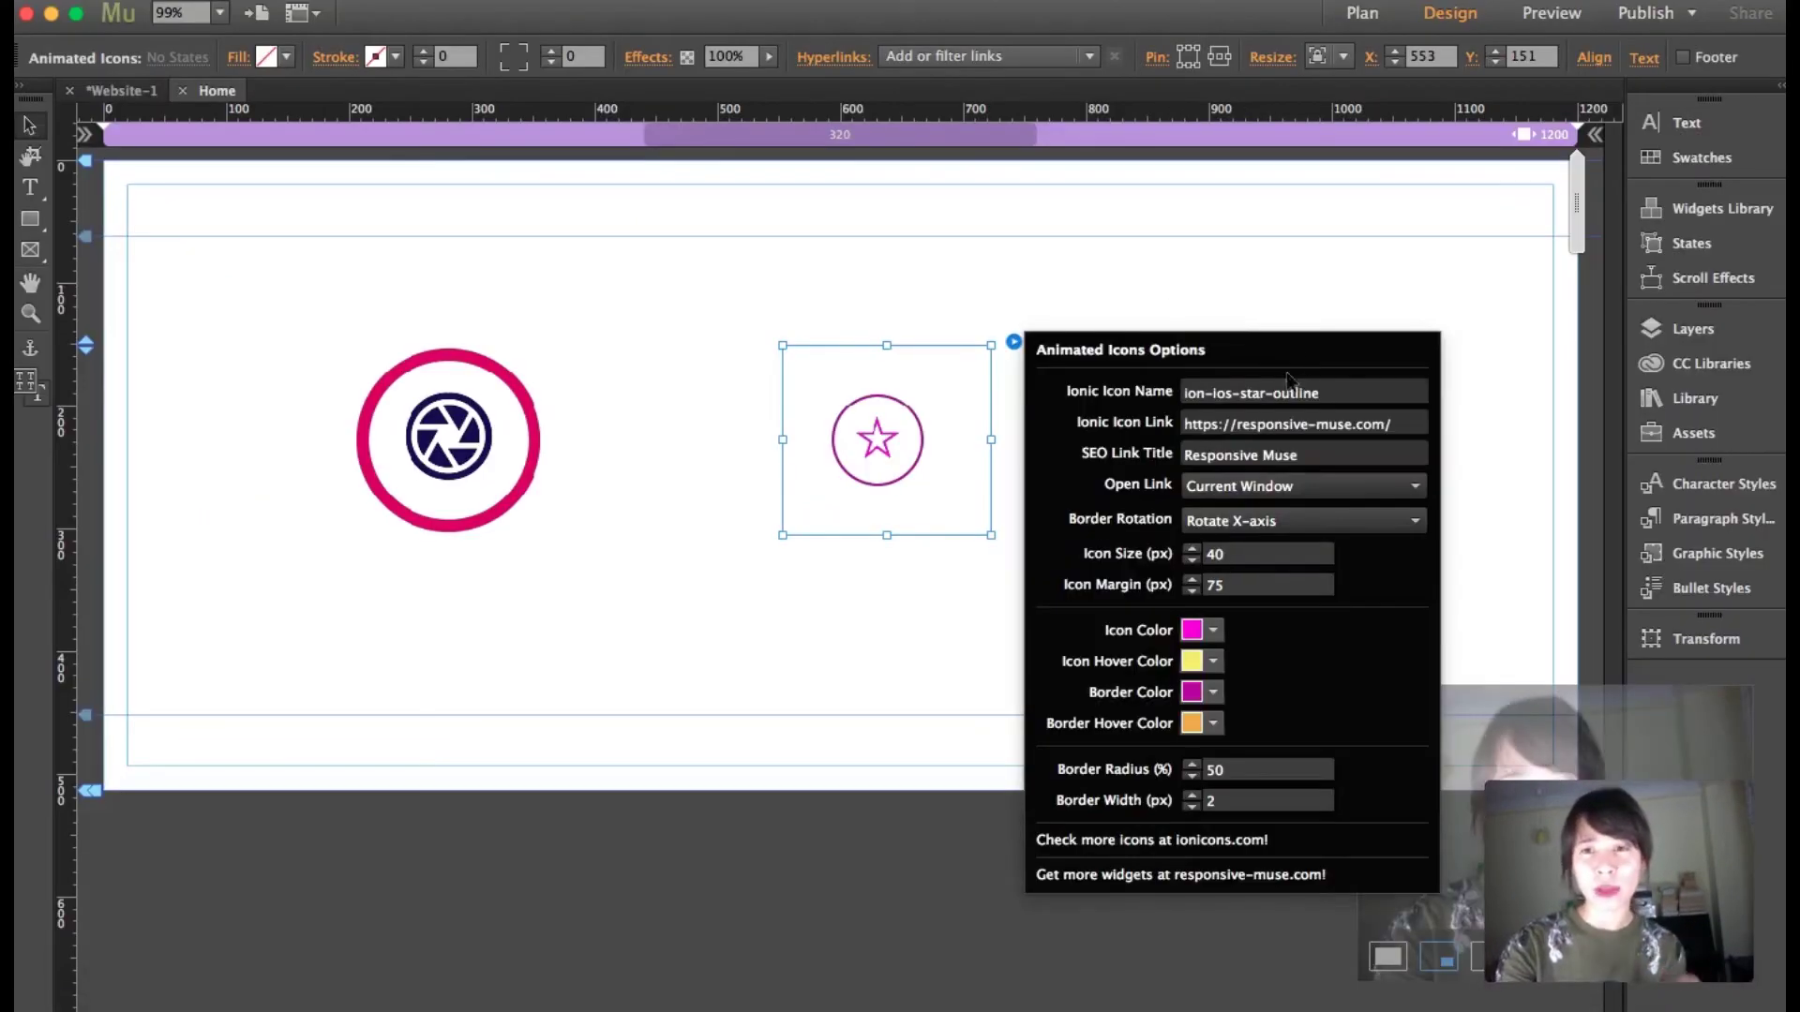
- Replace the icon name with ion-beer and set Border Rotation to Rotate Y-axis
left_click(1336, 394)
key("super+v")
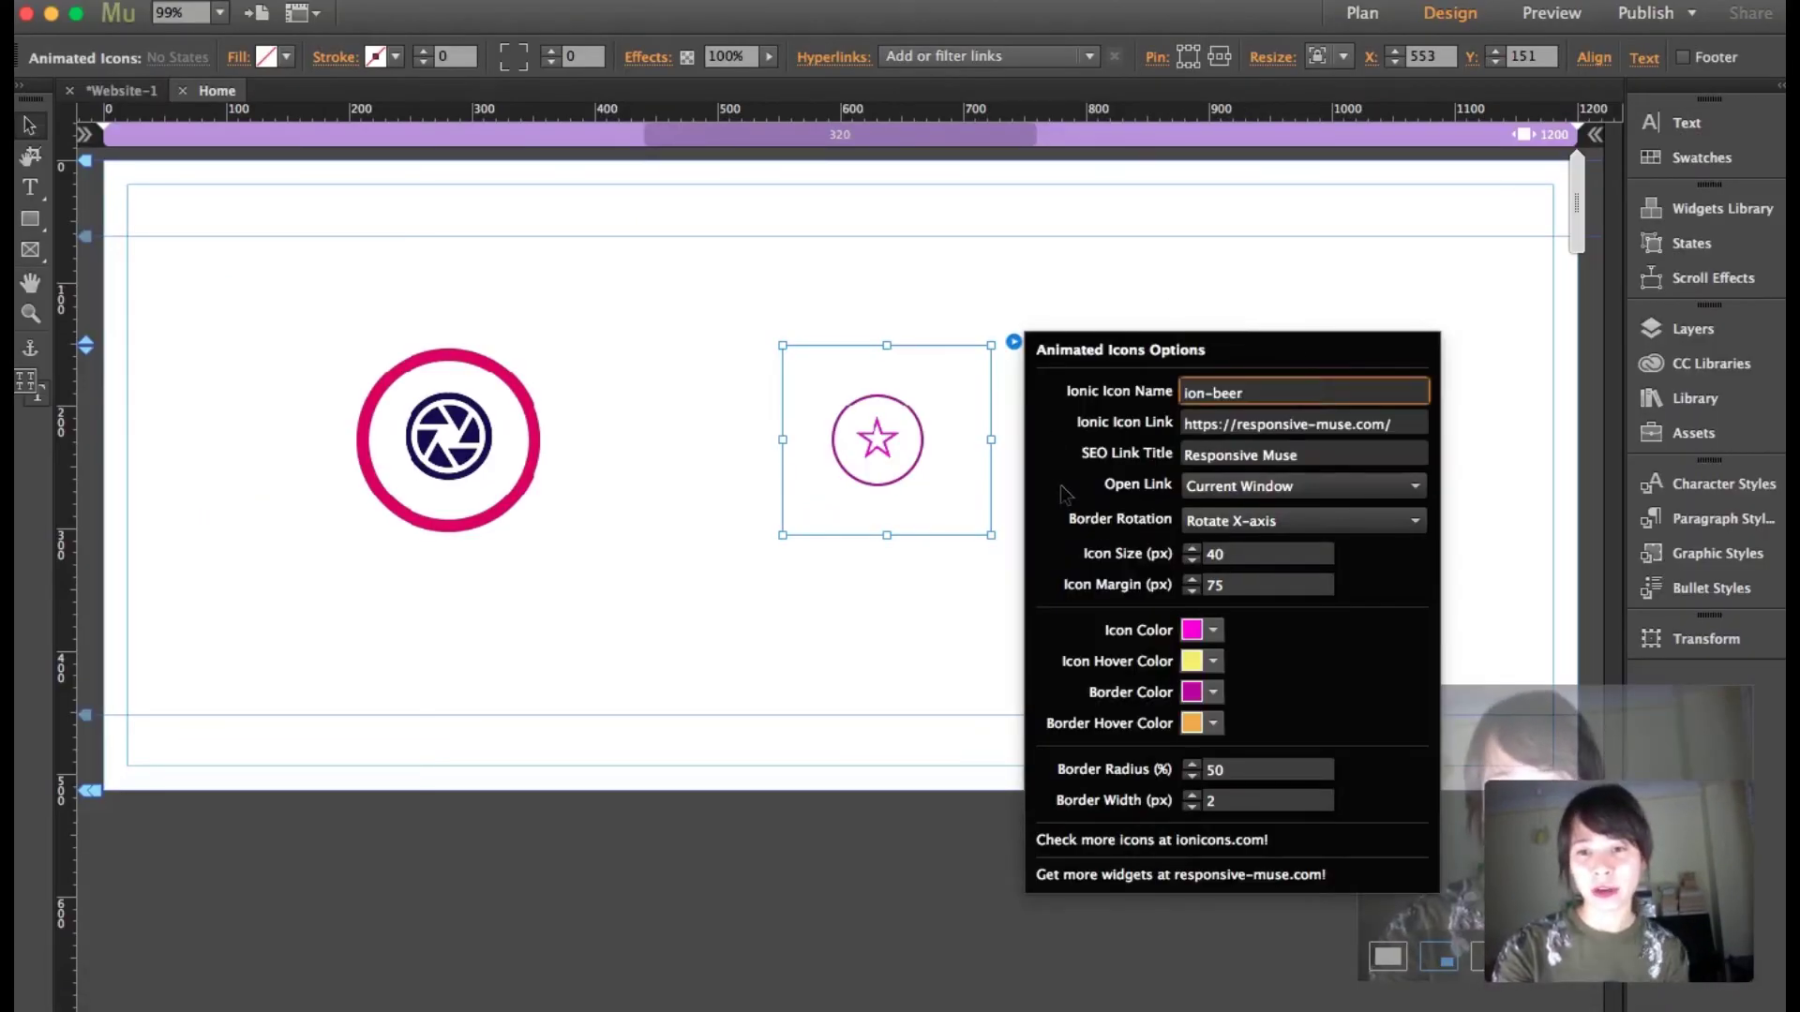
left_click(1219, 523)
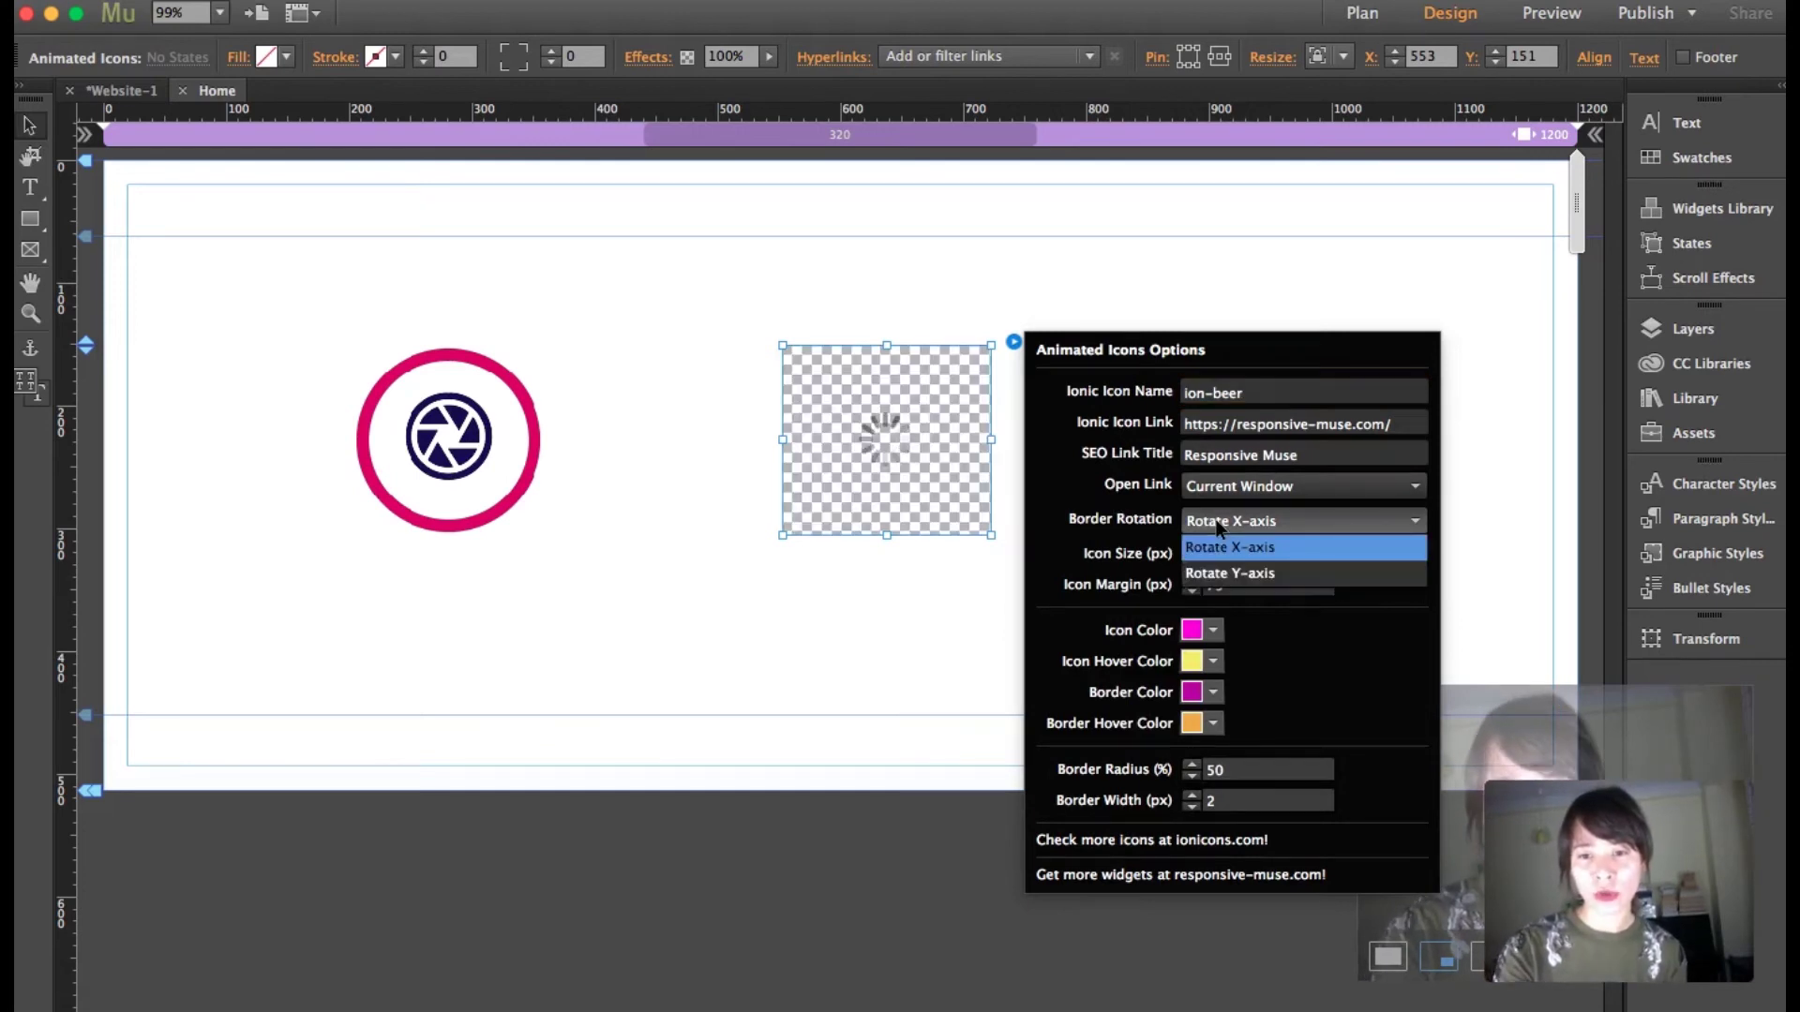
left_click(1248, 575)
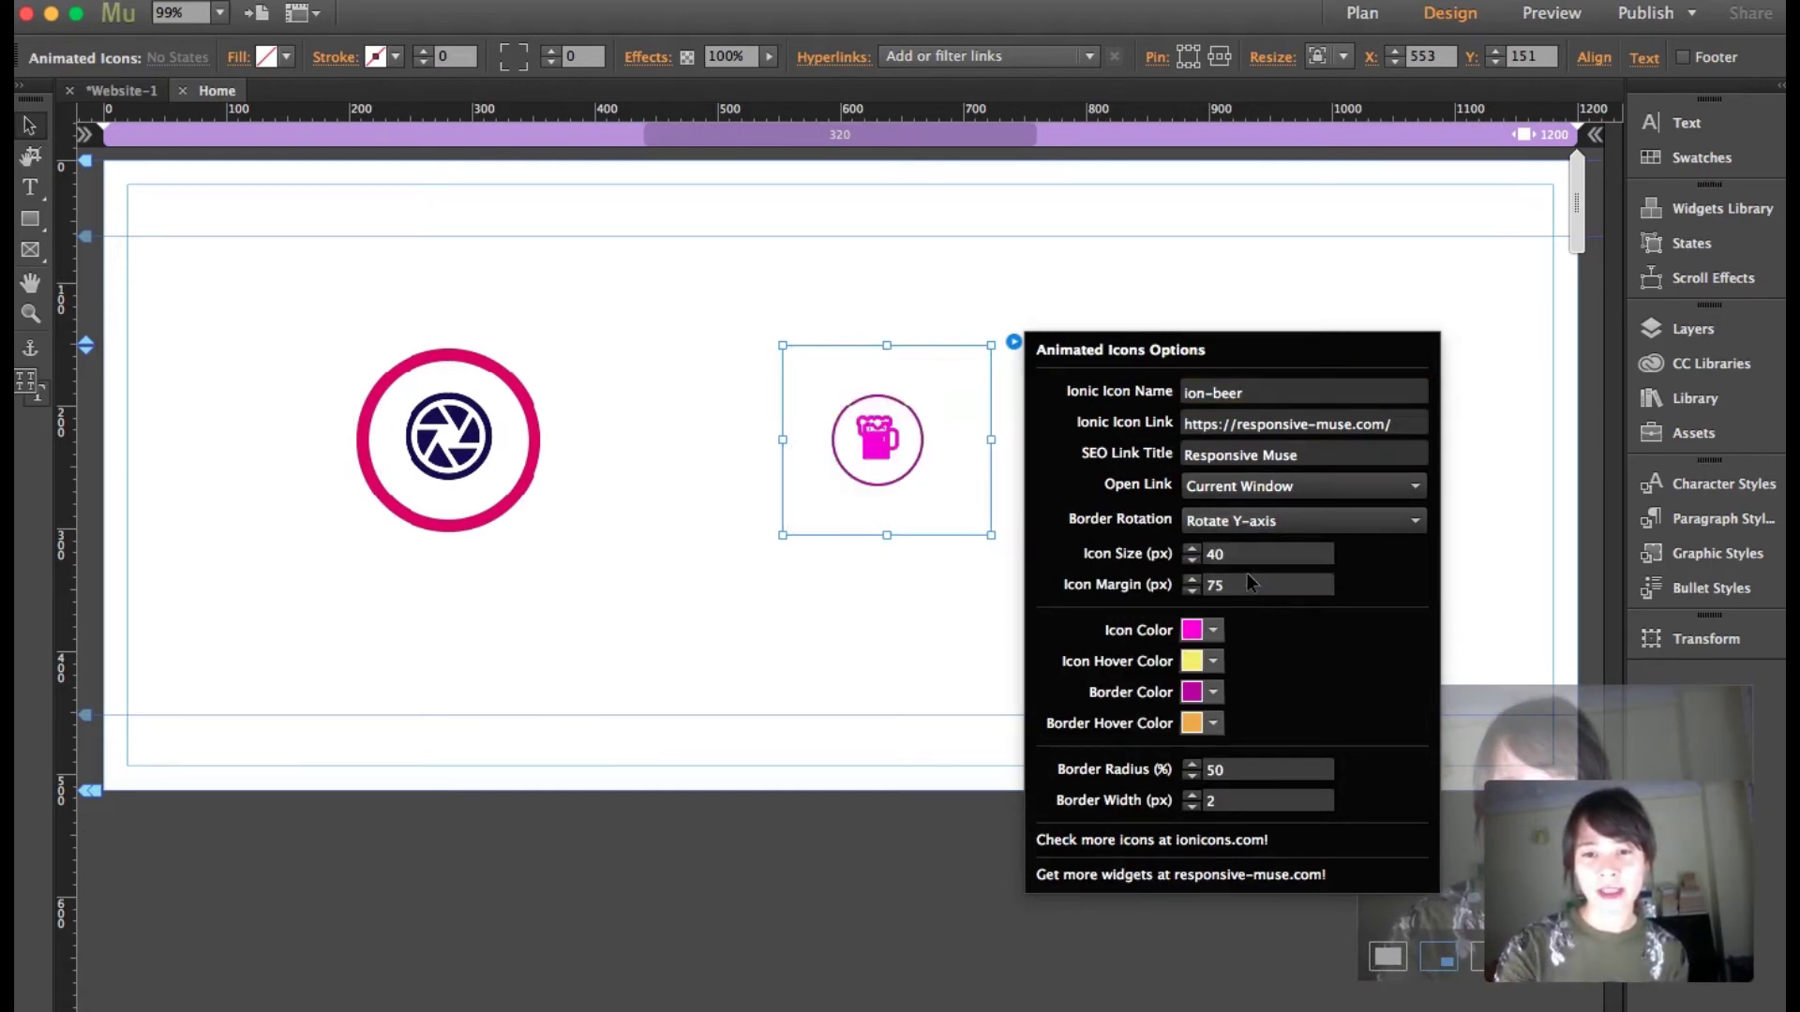
- Set icon colour teal, icon hover olive and border dark purple, then close the panel
left_click(1213, 630)
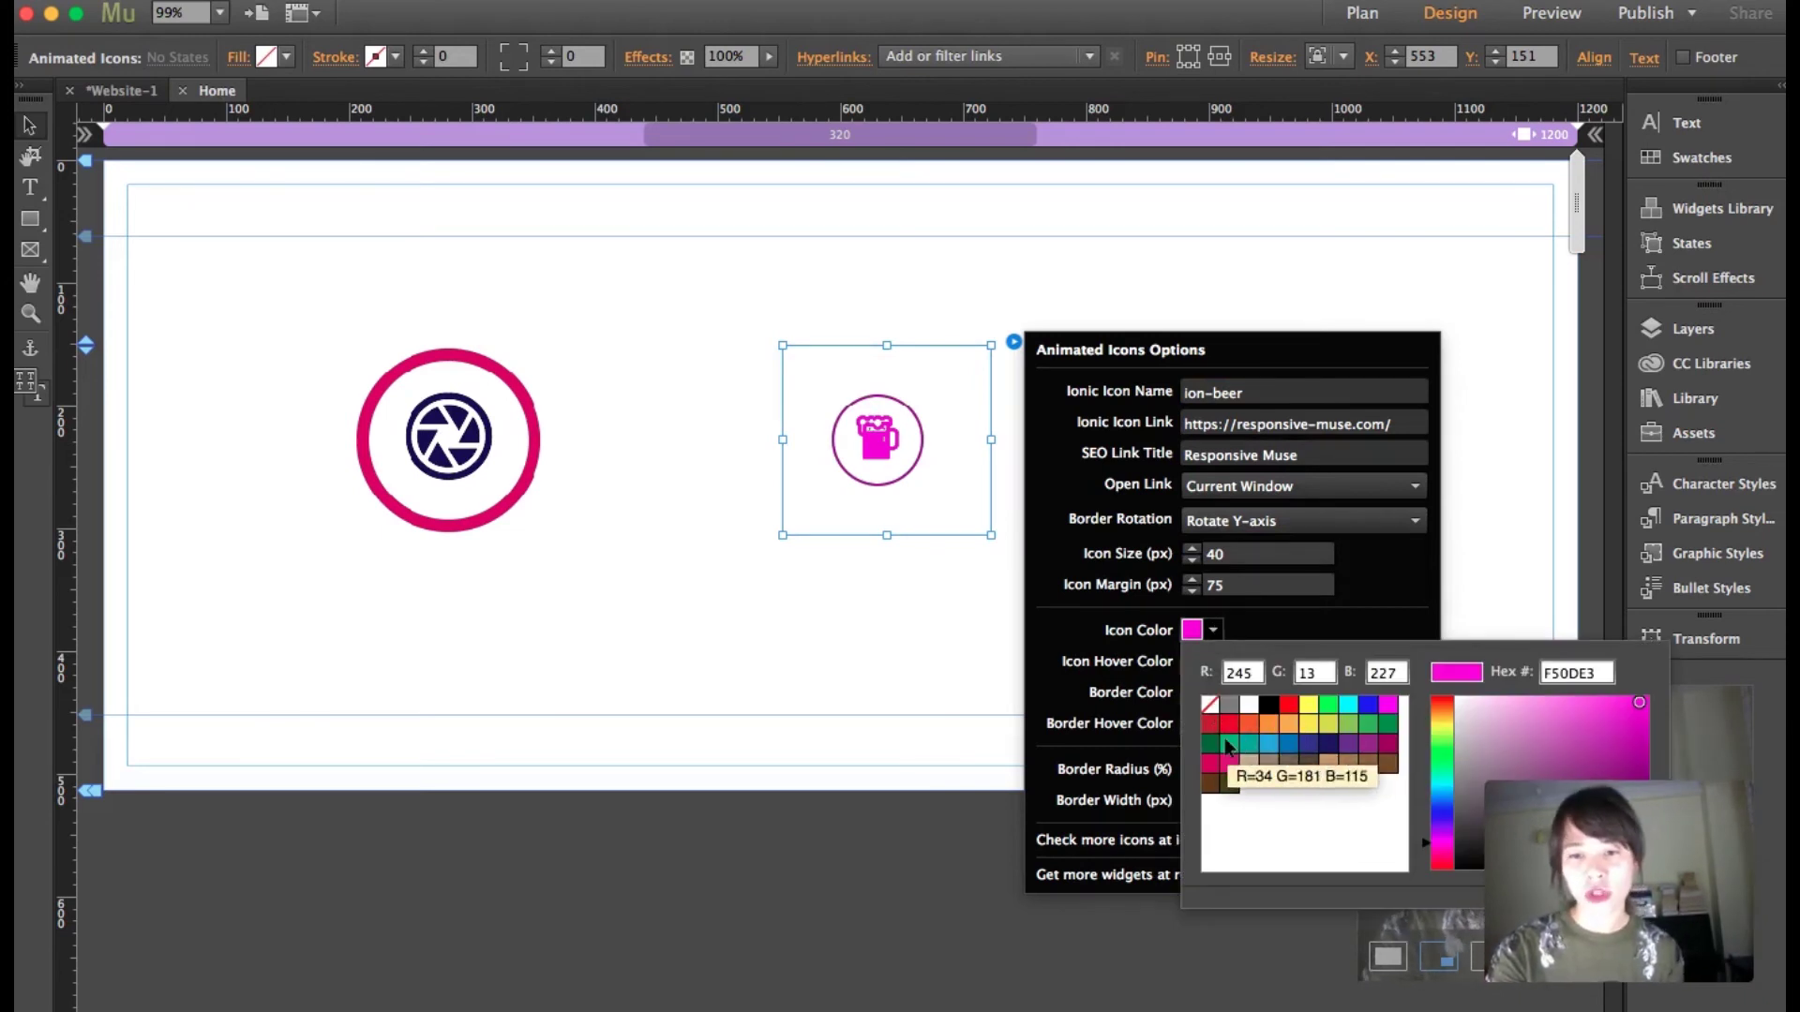
left_click(1251, 745)
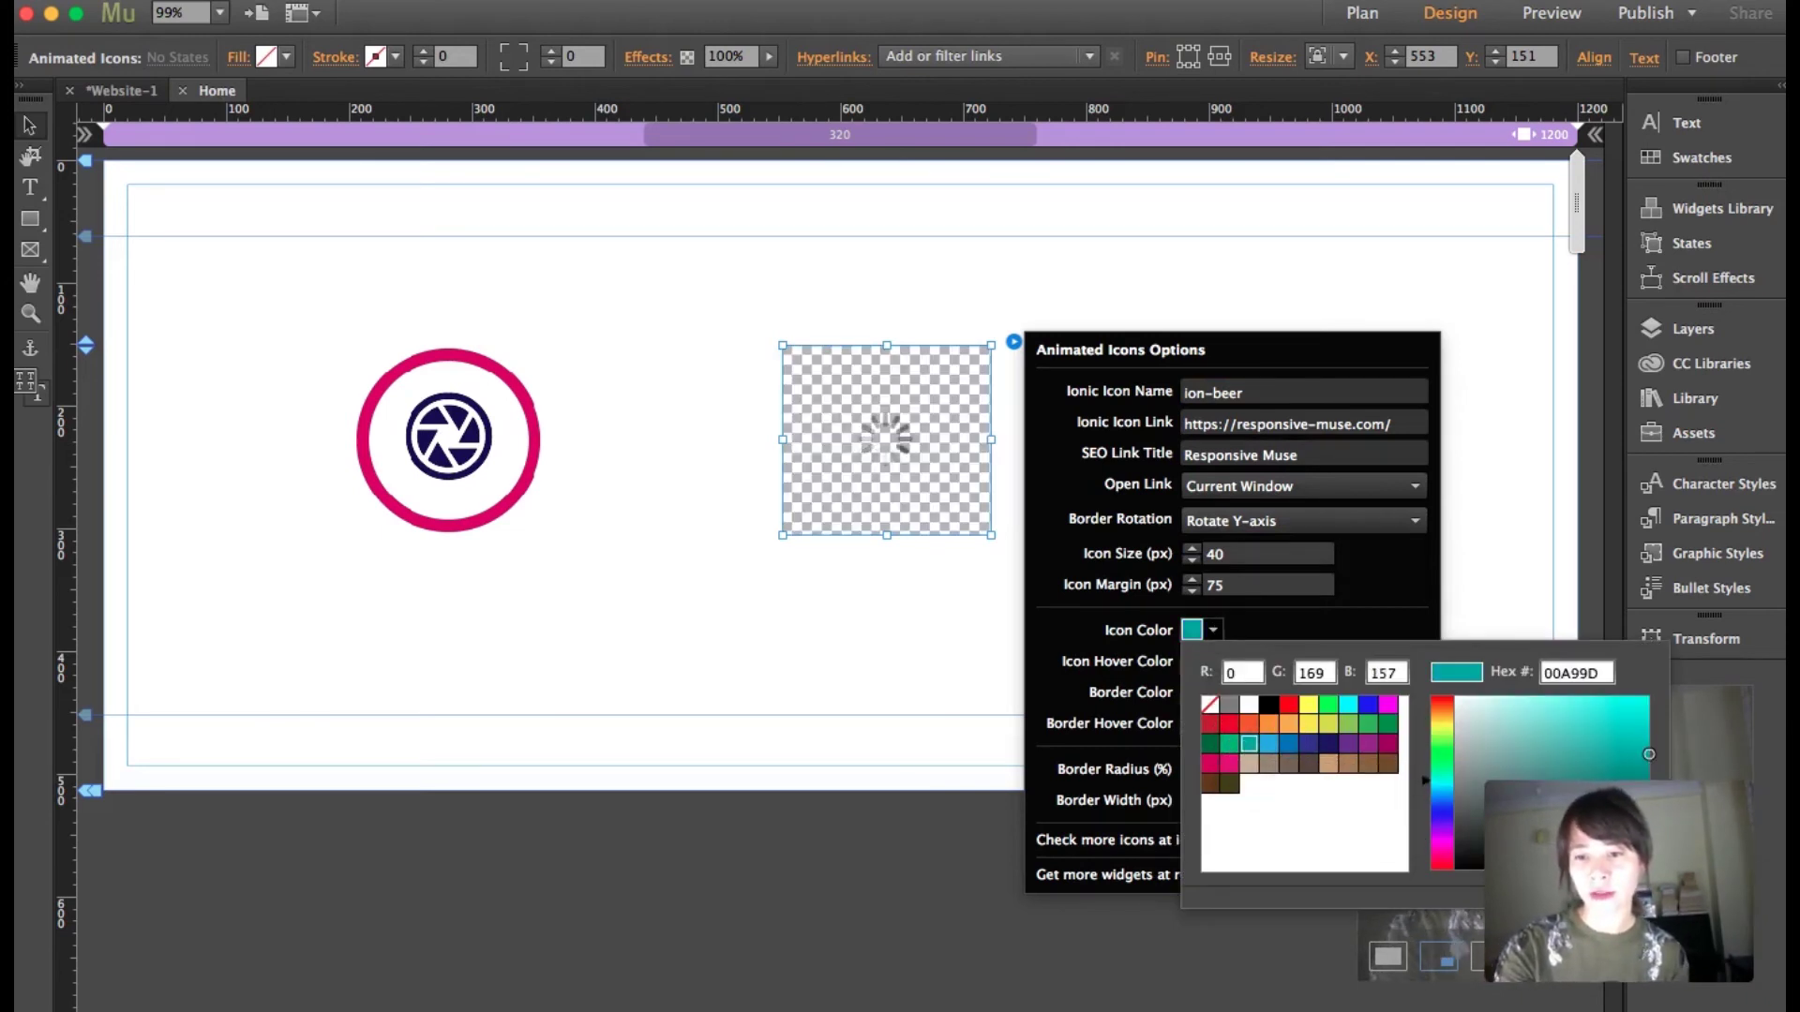
left_click(1097, 626)
left_click(1213, 661)
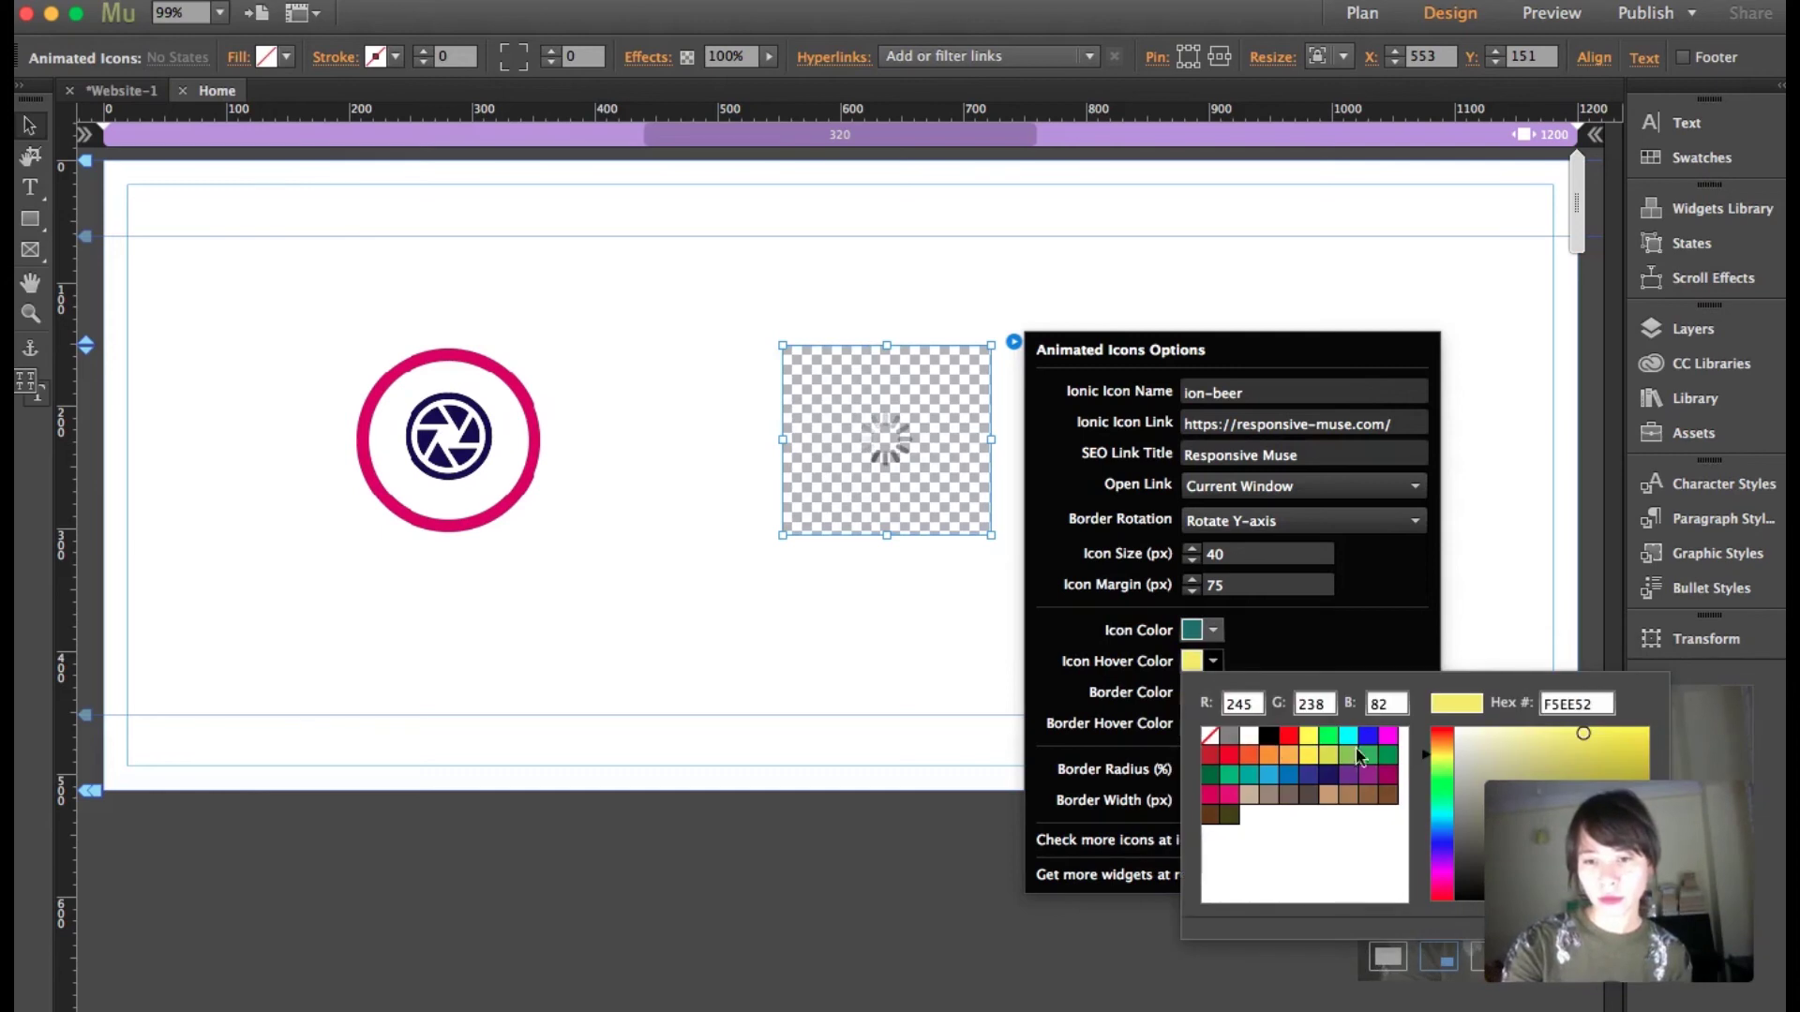
left_click(1556, 787)
left_click(1211, 693)
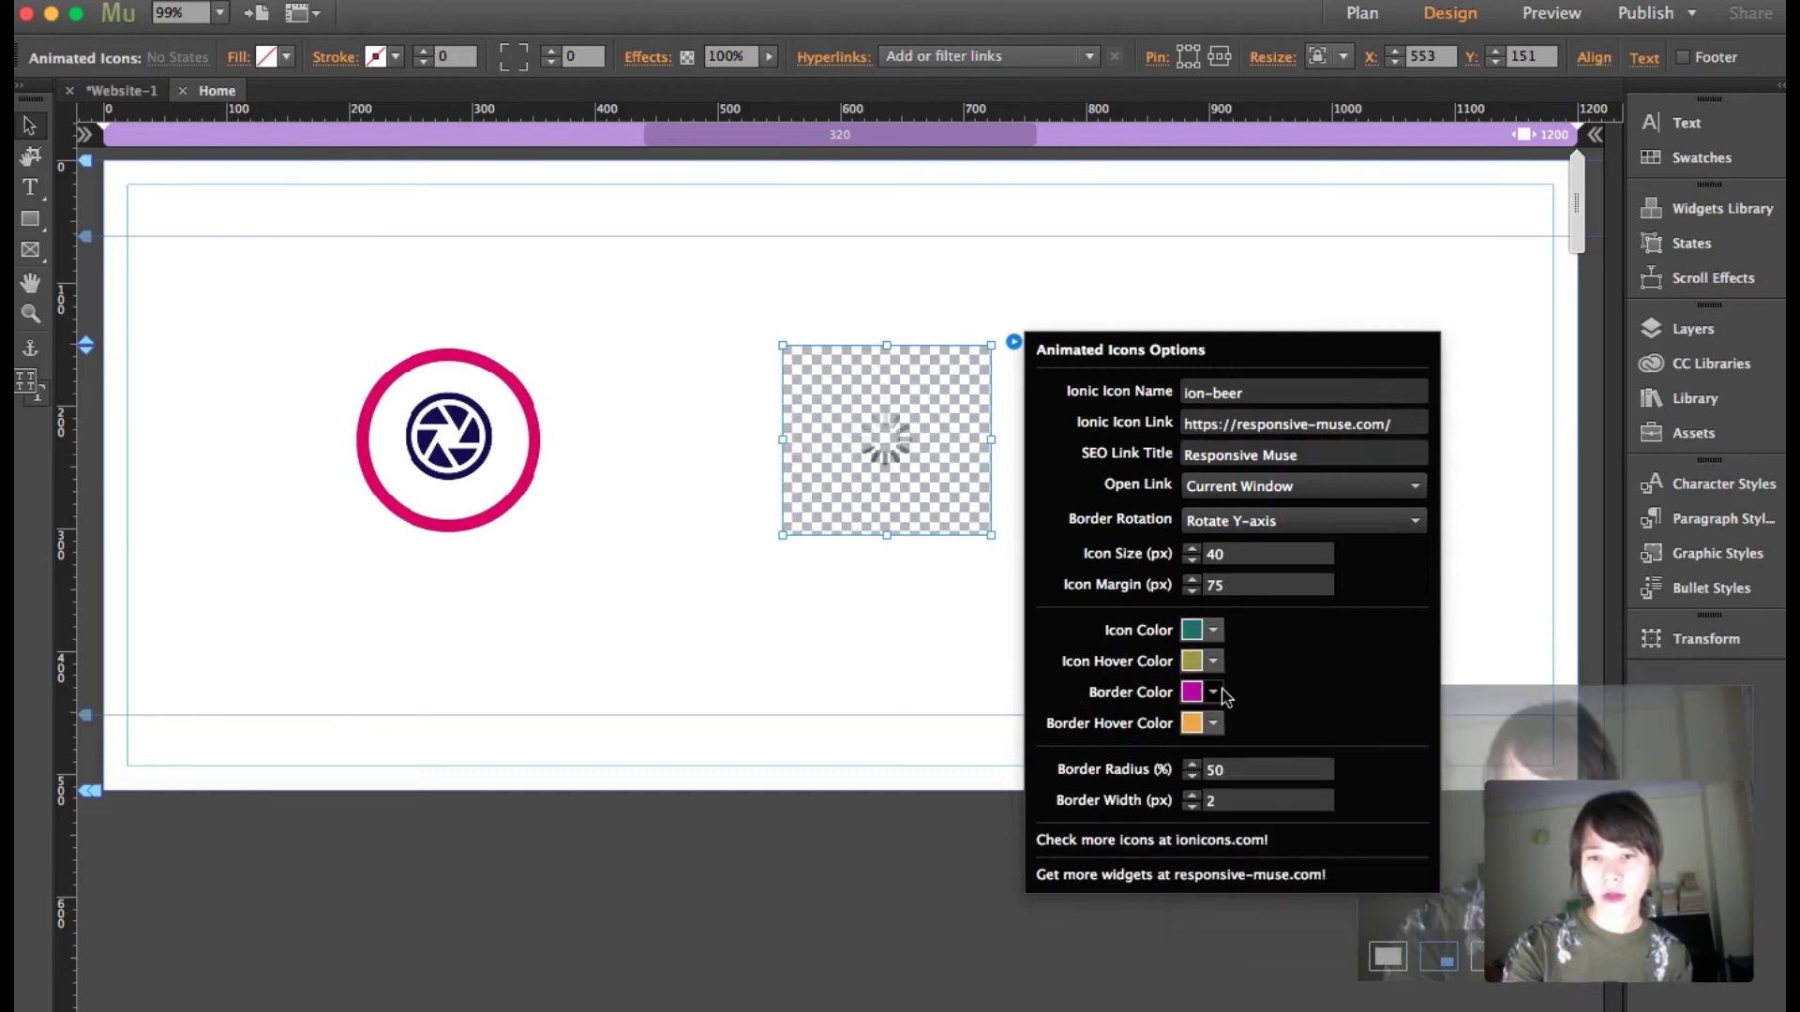
left_click(1525, 888)
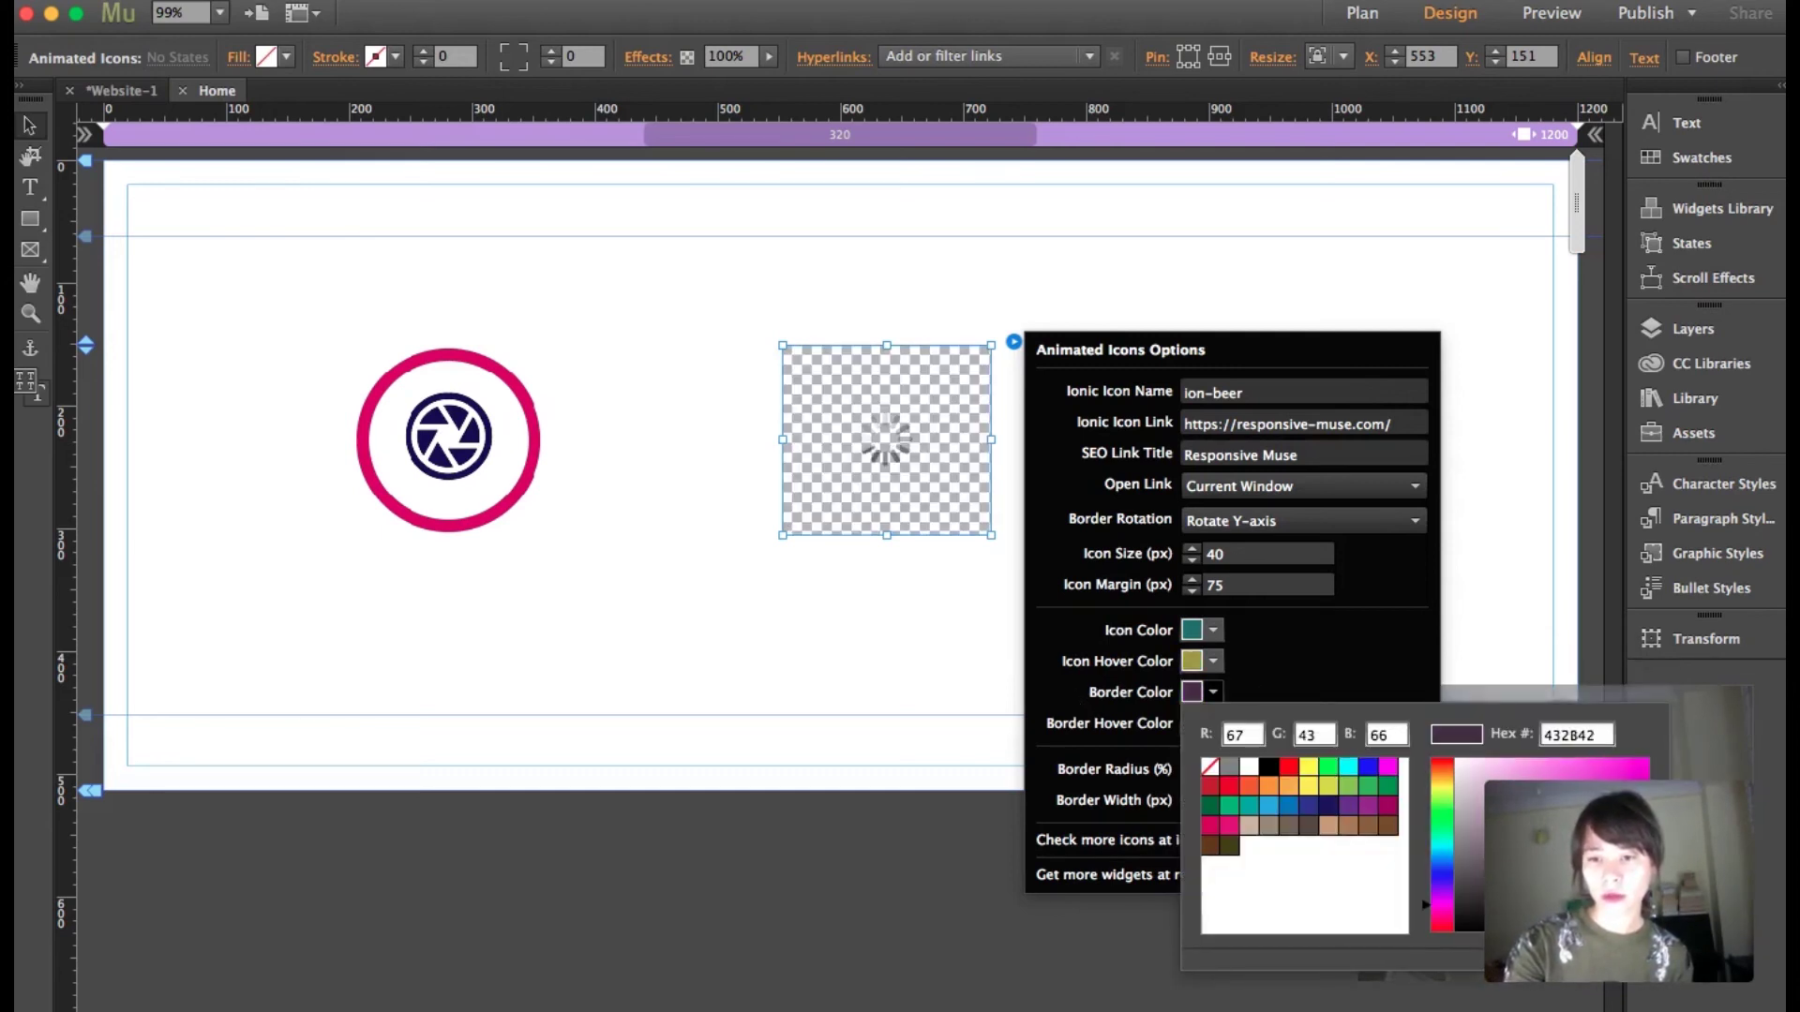
left_click(1213, 722)
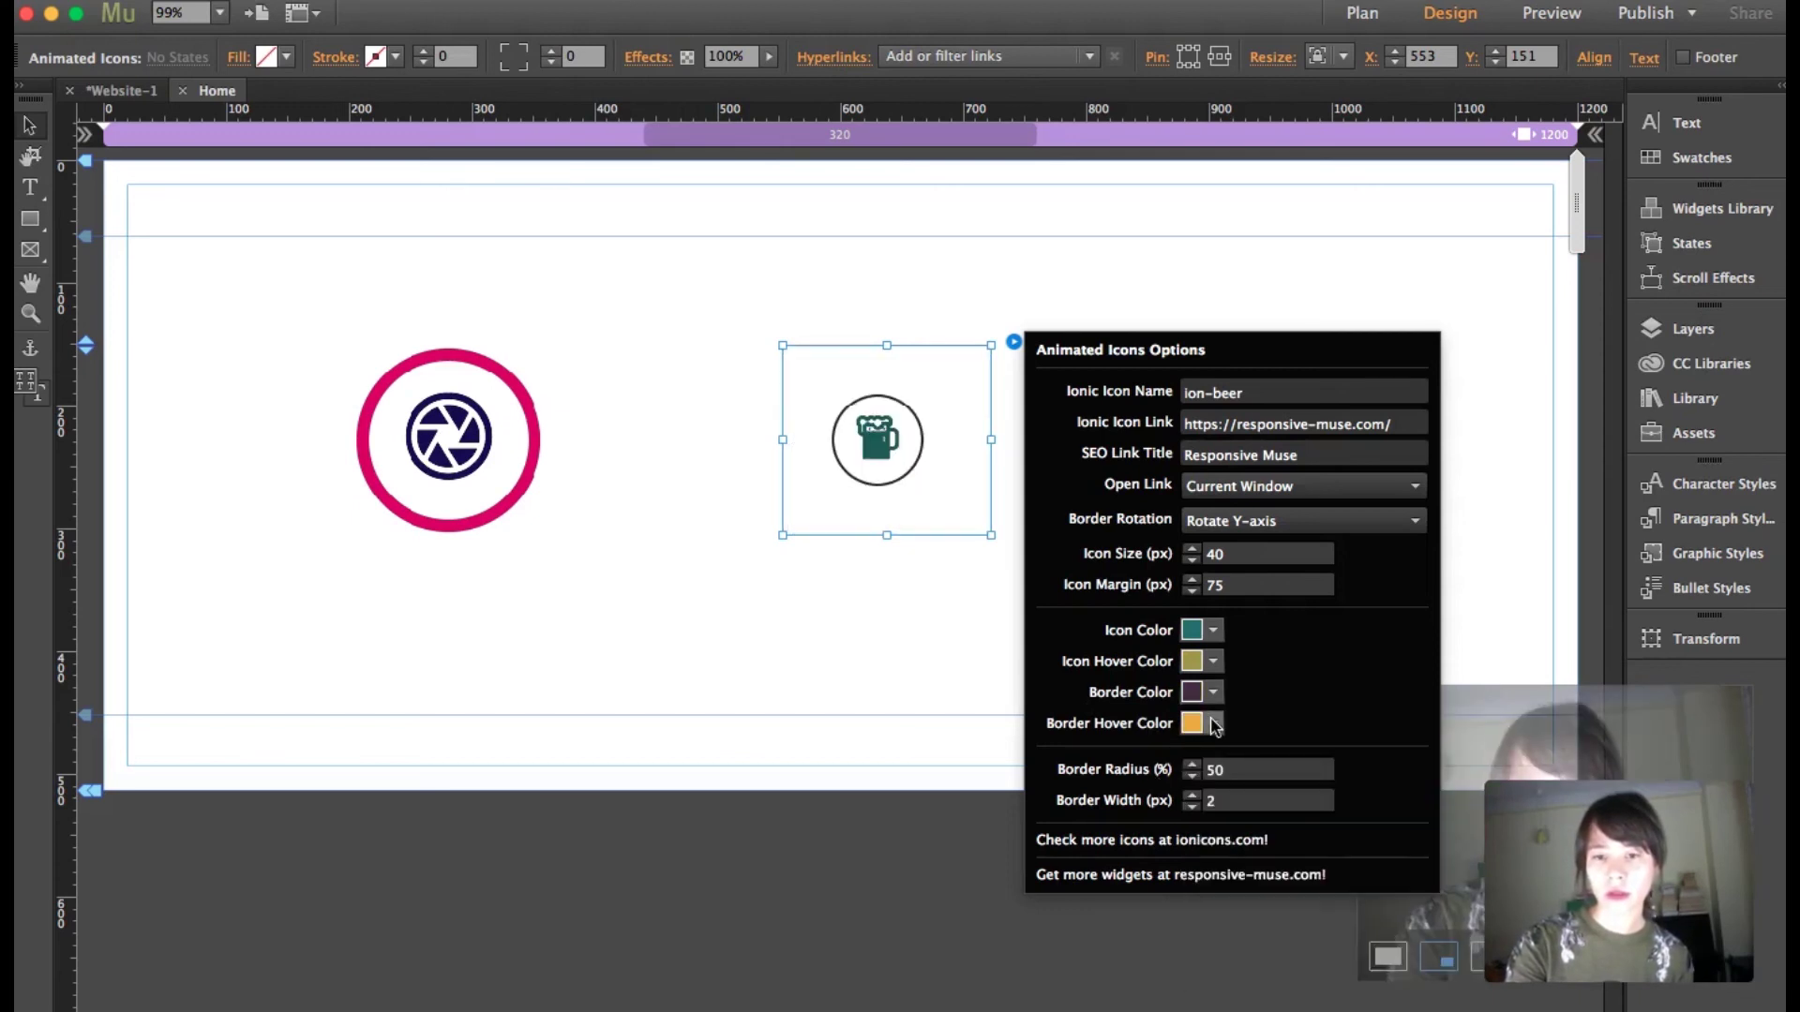
left_click(880, 660)
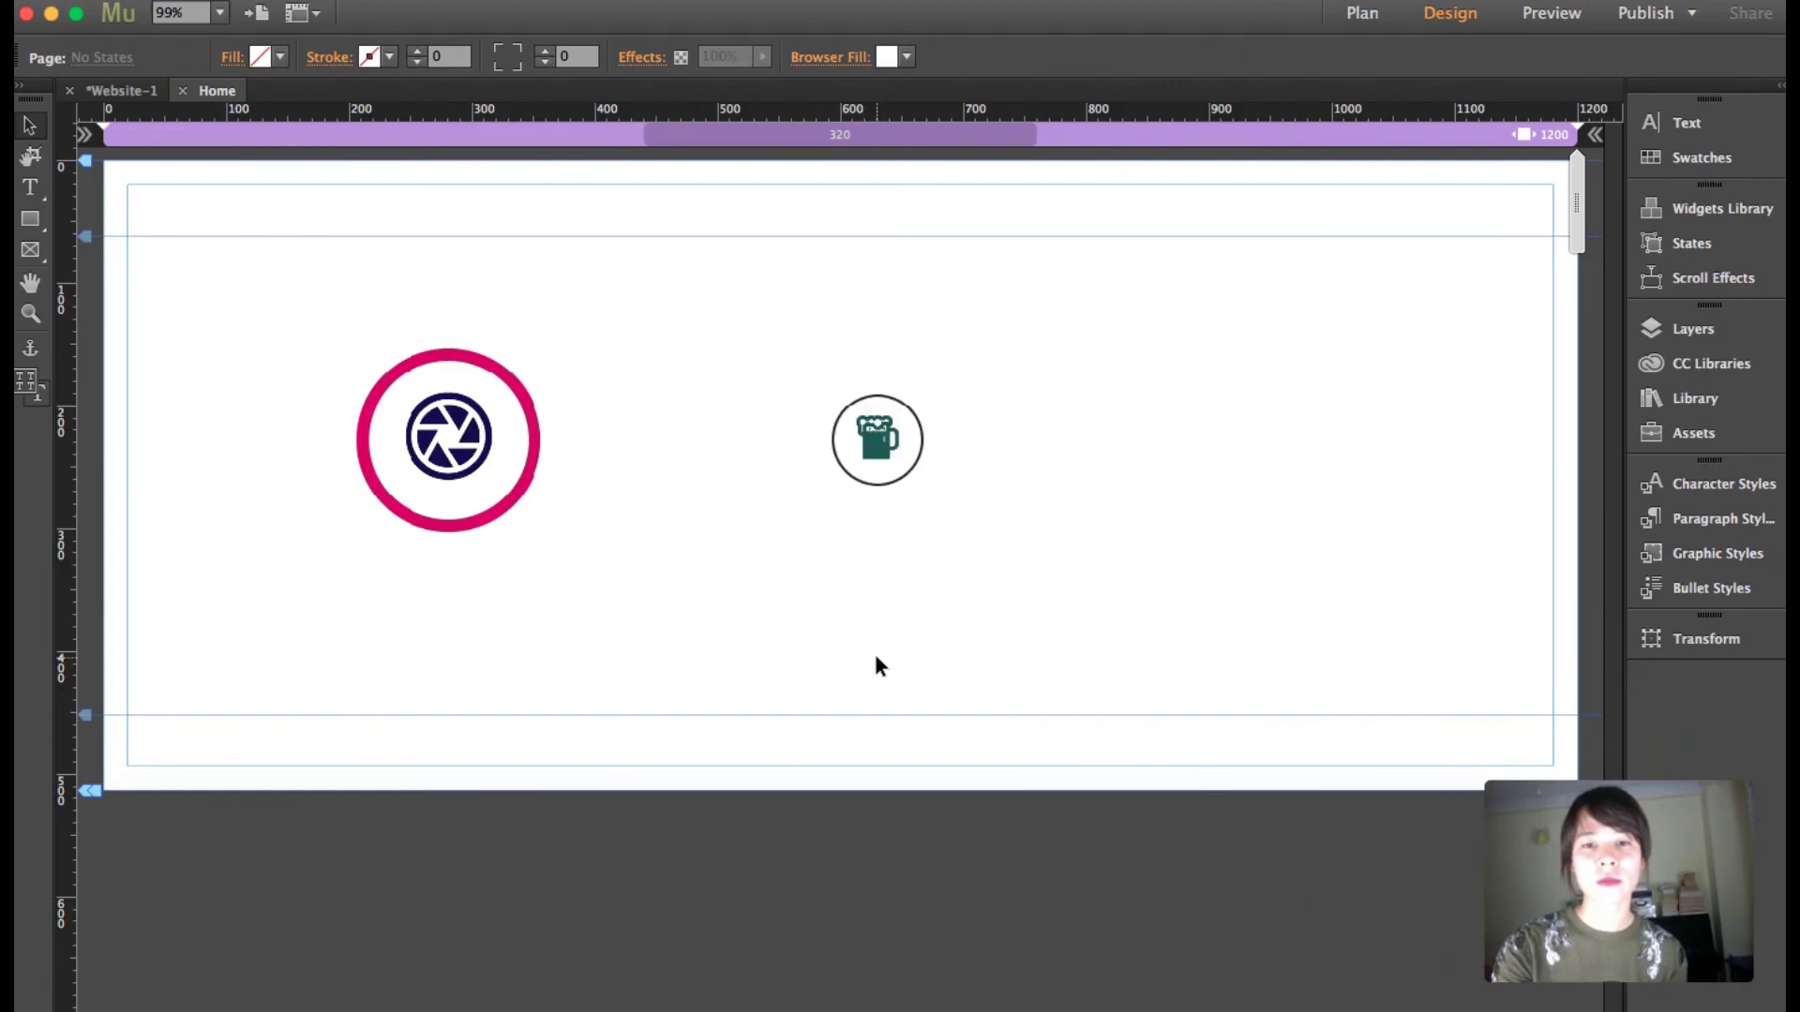
- Deselect the beer widget and preview the page in the browser
left_click(812, 487)
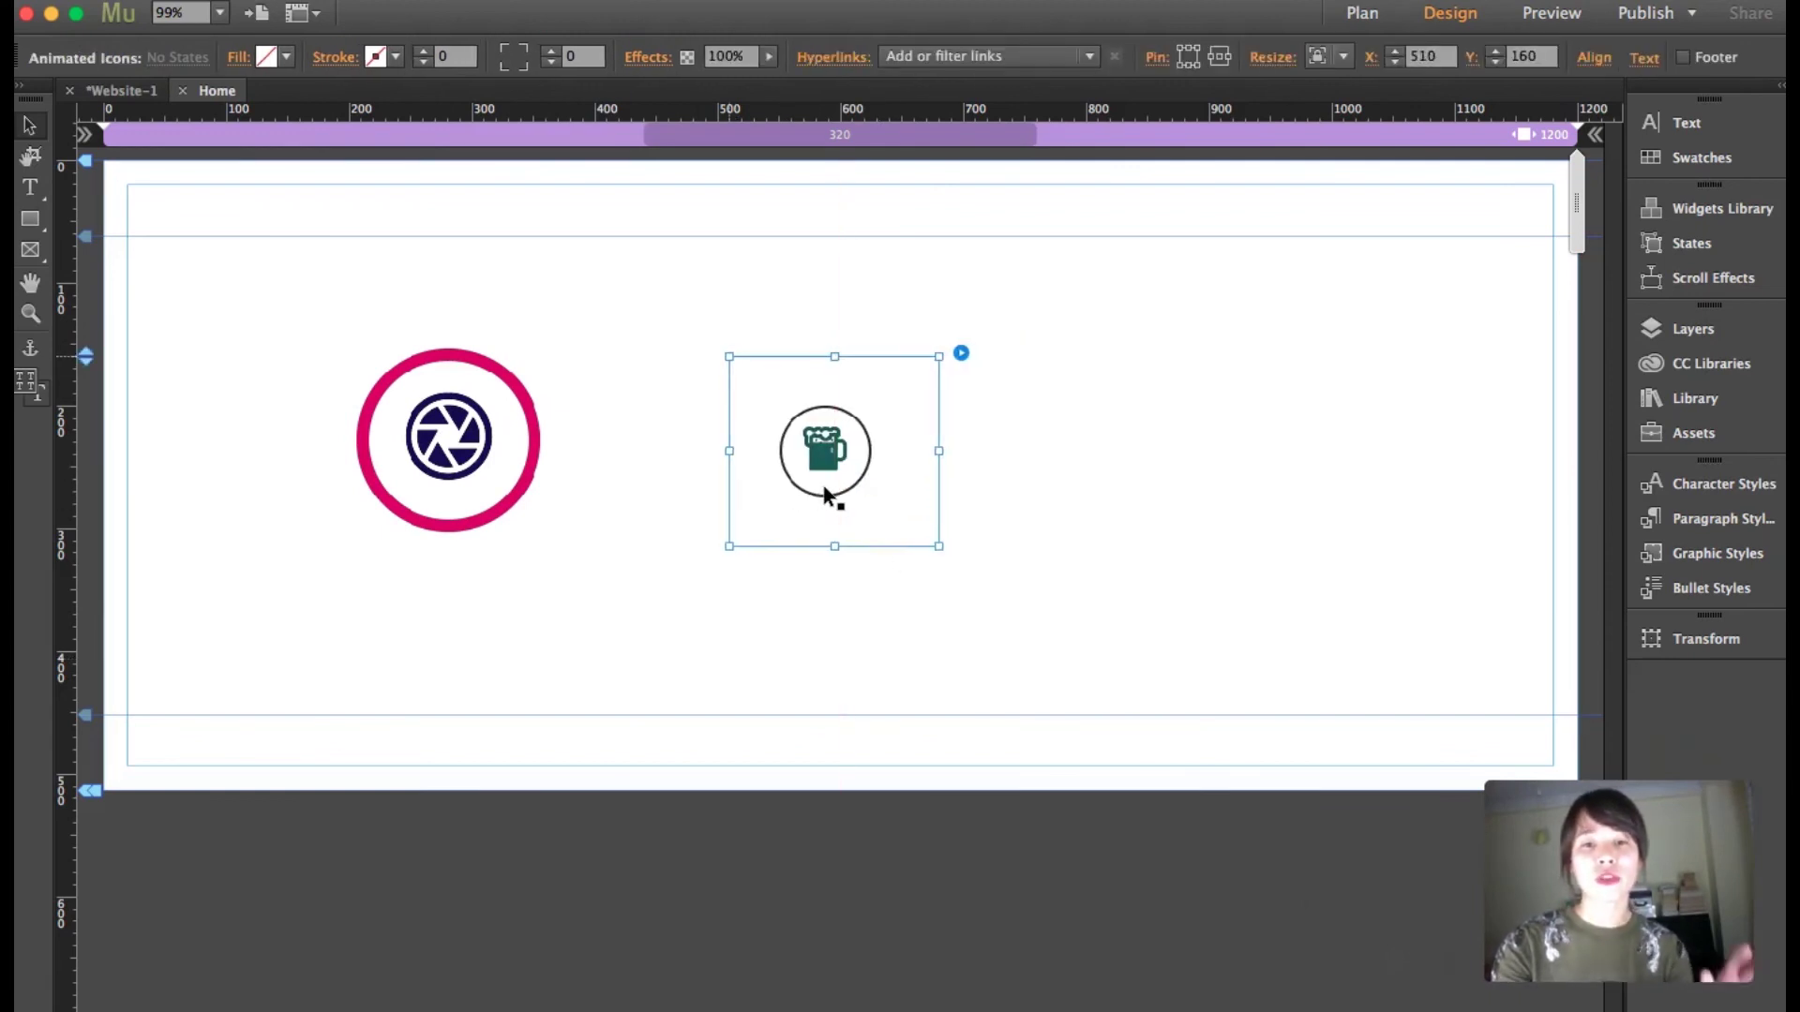
left_click(1259, 437)
key("super+alt+e")
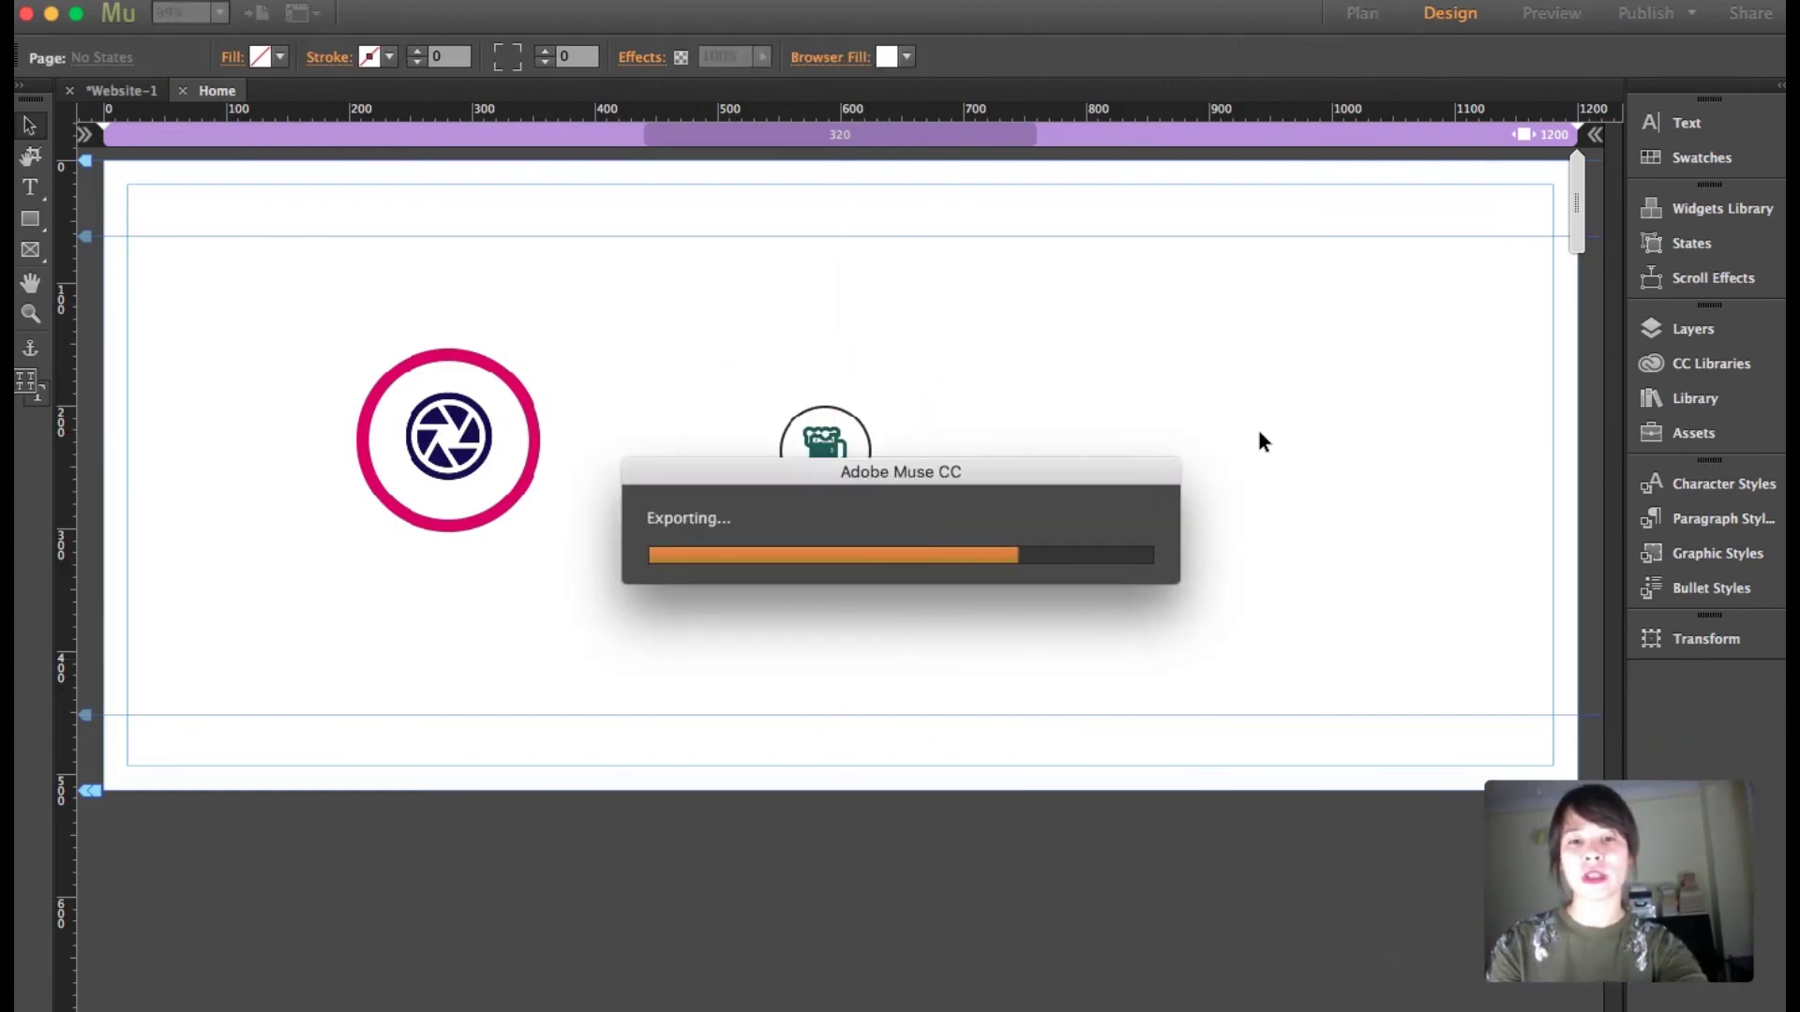